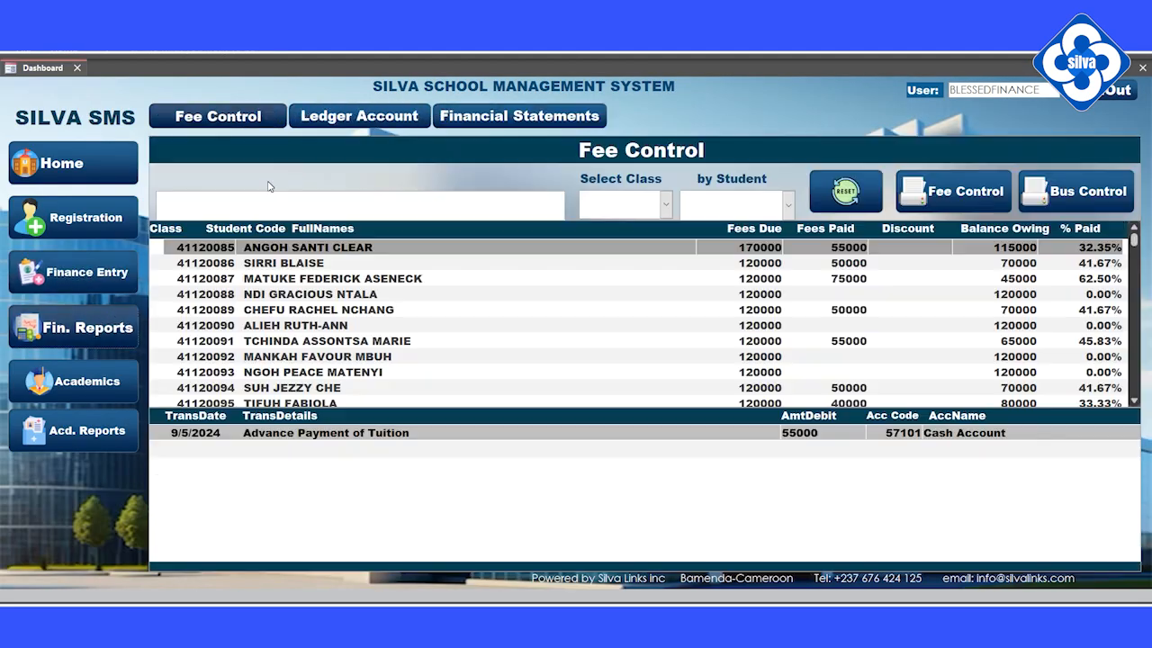
On the Fee Control page, open the Select Class dropdown.
{"action": "left_click", "coordinate": [666, 204]}
Preview the Fee Control report for class F1GA.
{"action": "left_click", "coordinate": [604, 325]}
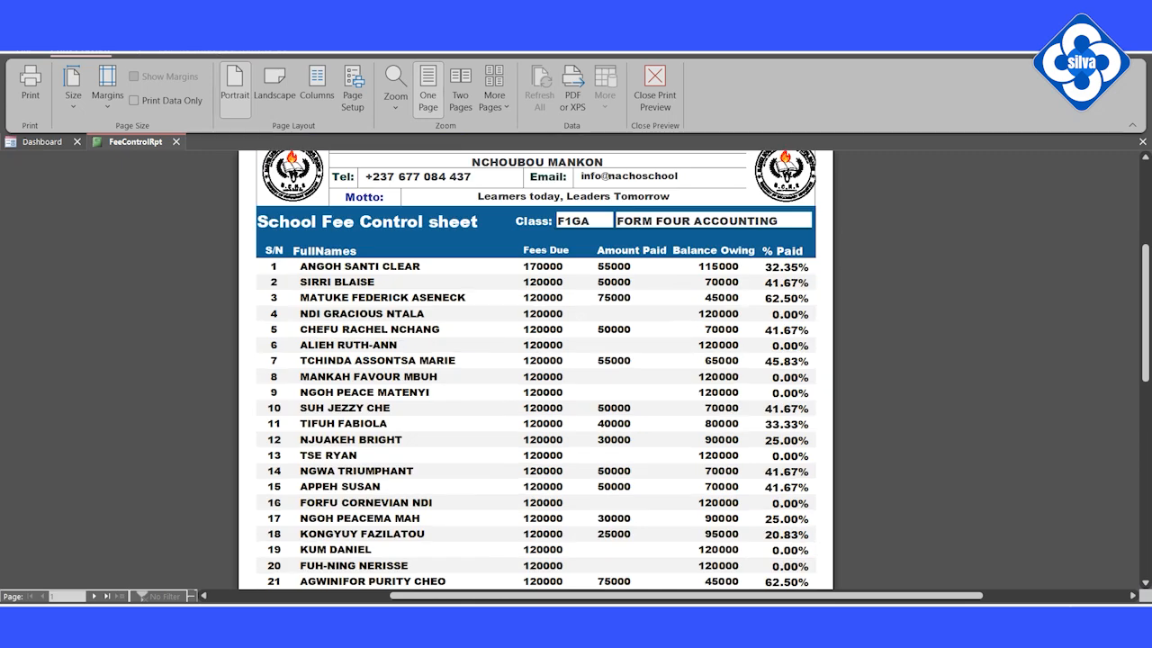
{"action": "scroll", "coordinate": [345, 537], "scroll_direction": "down", "scroll_amount": 5}
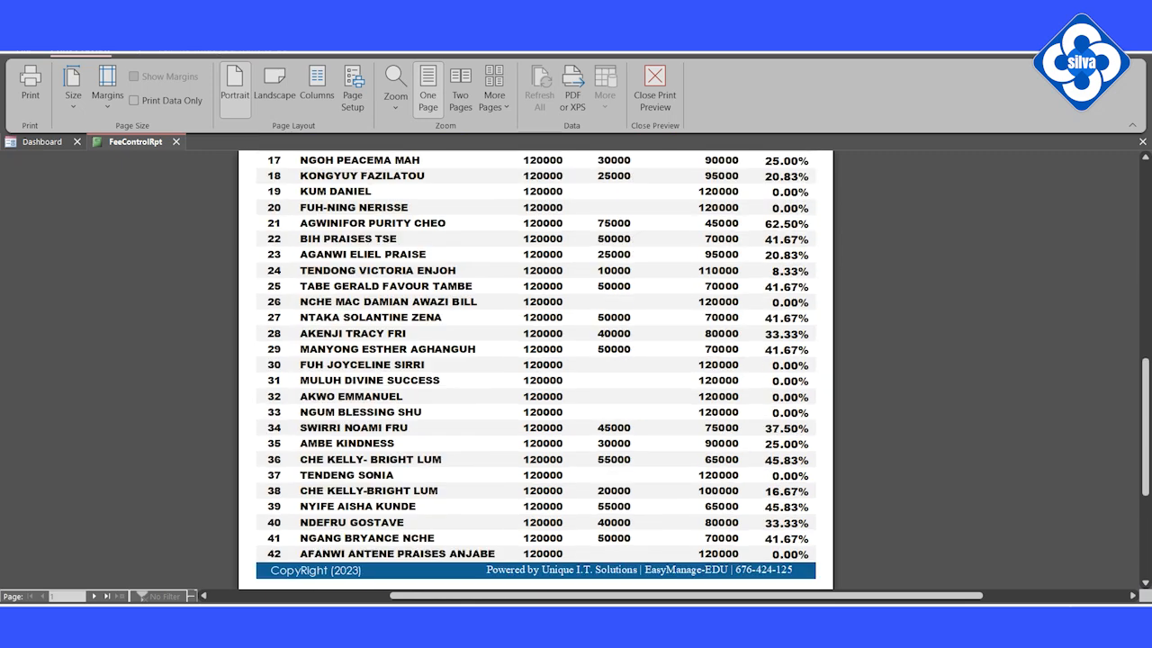
{"action": "scroll", "coordinate": [163, 563], "scroll_direction": "up", "scroll_amount": 7}
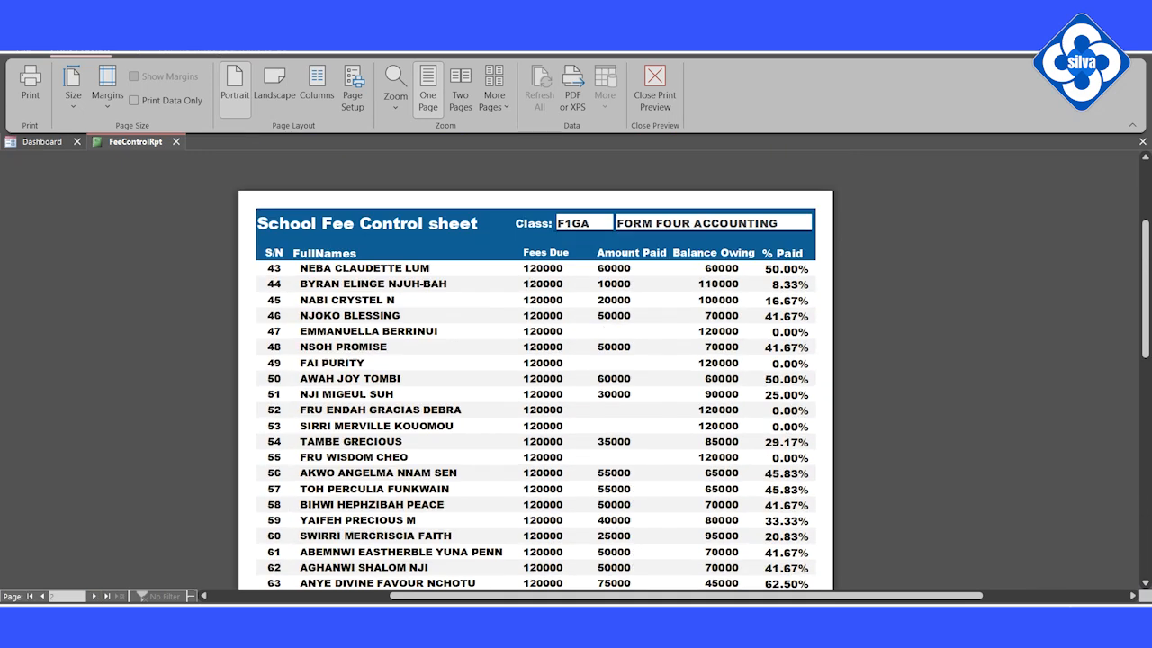
{"action": "scroll", "coordinate": [163, 563], "scroll_direction": "down", "scroll_amount": 1}
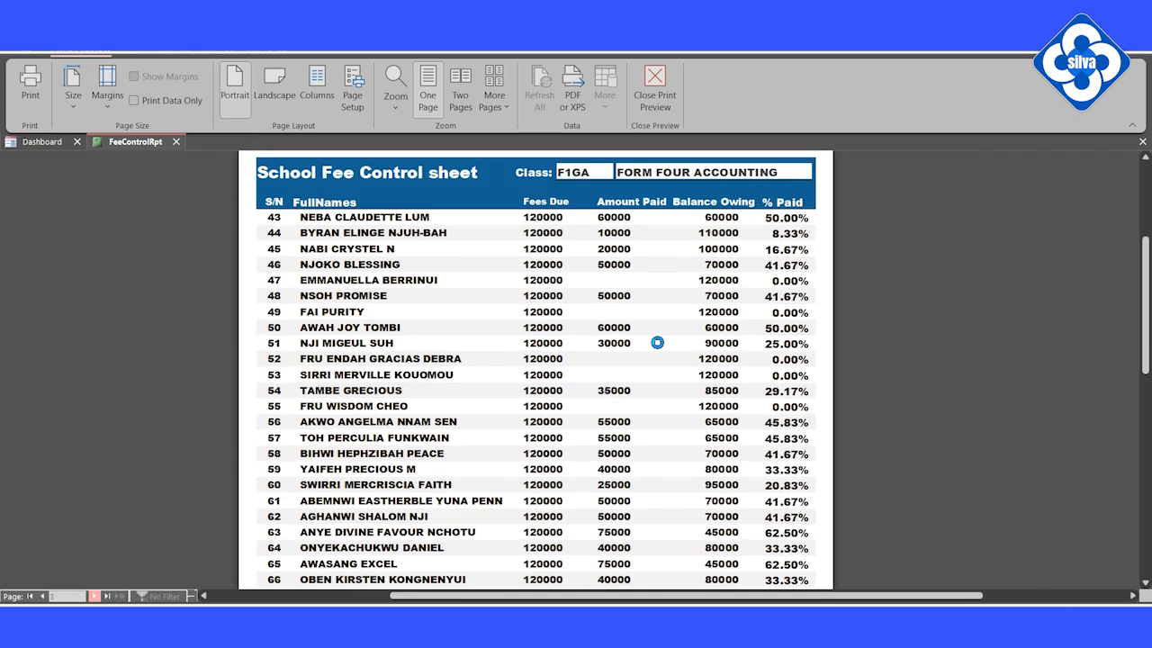
{"action": "scroll", "coordinate": [660, 341], "scroll_direction": "down", "scroll_amount": 10}
{"action": "left_click", "coordinate": [655, 94]}
Run the Cash Account ledger with a start date of 8/1/2024.
{"action": "left_click", "coordinate": [169, 170]}
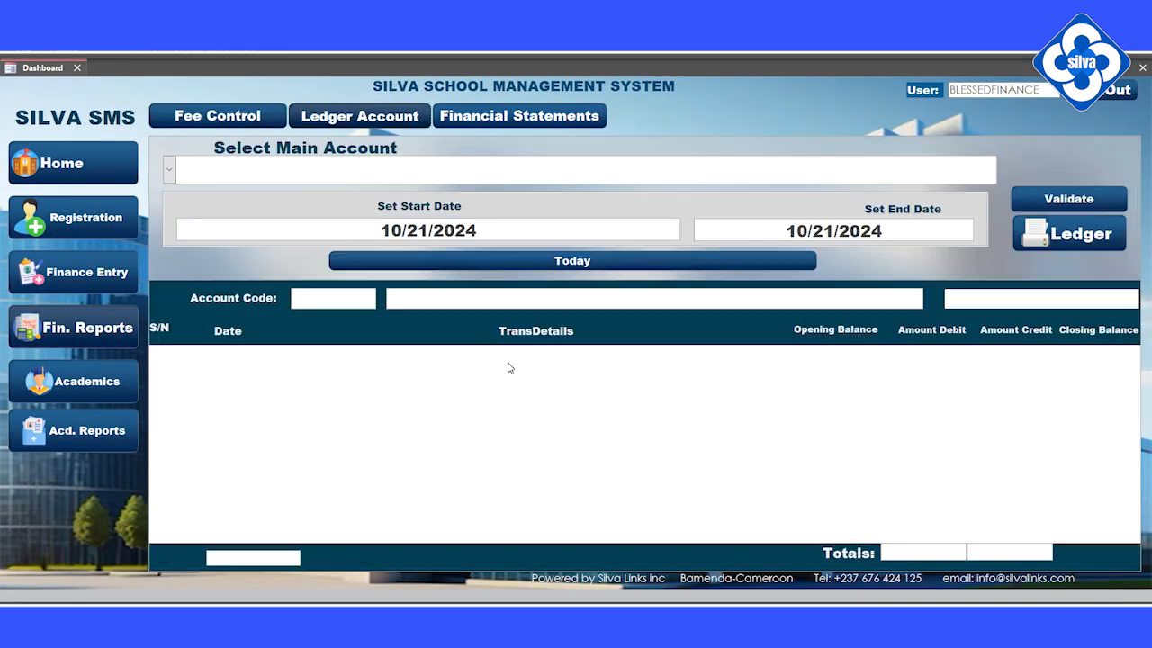
{"action": "left_click", "coordinate": [225, 195]}
{"action": "left_click", "coordinate": [1064, 204]}
{"action": "left_click", "coordinate": [687, 224]}
{"action": "left_click", "coordinate": [574, 240]}
{"action": "left_click", "coordinate": [574, 239]}
{"action": "left_click", "coordinate": [647, 281]}
{"action": "left_click", "coordinate": [1062, 202]}
{"action": "scroll", "coordinate": [1005, 254], "scroll_direction": "down", "scroll_amount": 20}
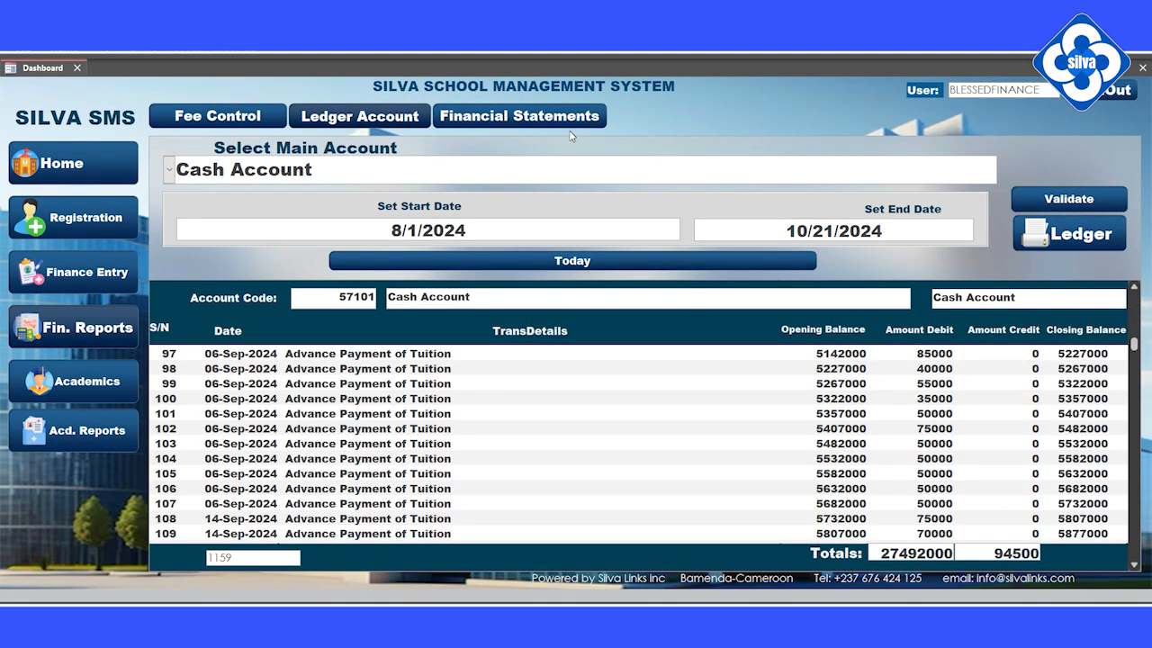
Calculate the income statement from 7/1/2024.
{"action": "left_click", "coordinate": [519, 116]}
{"action": "left_click", "coordinate": [288, 197]}
{"action": "left_click", "coordinate": [176, 213]}
{"action": "left_click", "coordinate": [176, 212]}
{"action": "left_click", "coordinate": [203, 253]}
{"action": "left_click", "coordinate": [461, 204]}
{"action": "scroll", "coordinate": [841, 288], "scroll_direction": "down", "scroll_amount": 7}
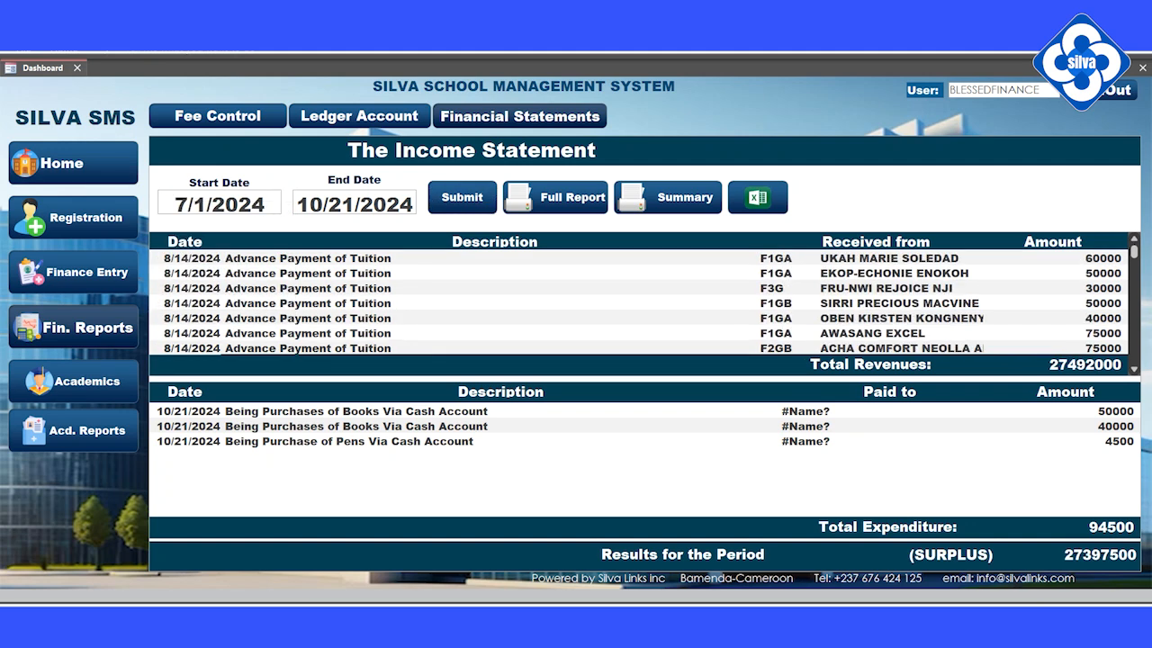
Page through the full income statement report.
{"action": "left_click", "coordinate": [564, 202]}
{"action": "left_click", "coordinate": [576, 288]}
{"action": "scroll", "coordinate": [576, 288], "scroll_direction": "down", "scroll_amount": 10}
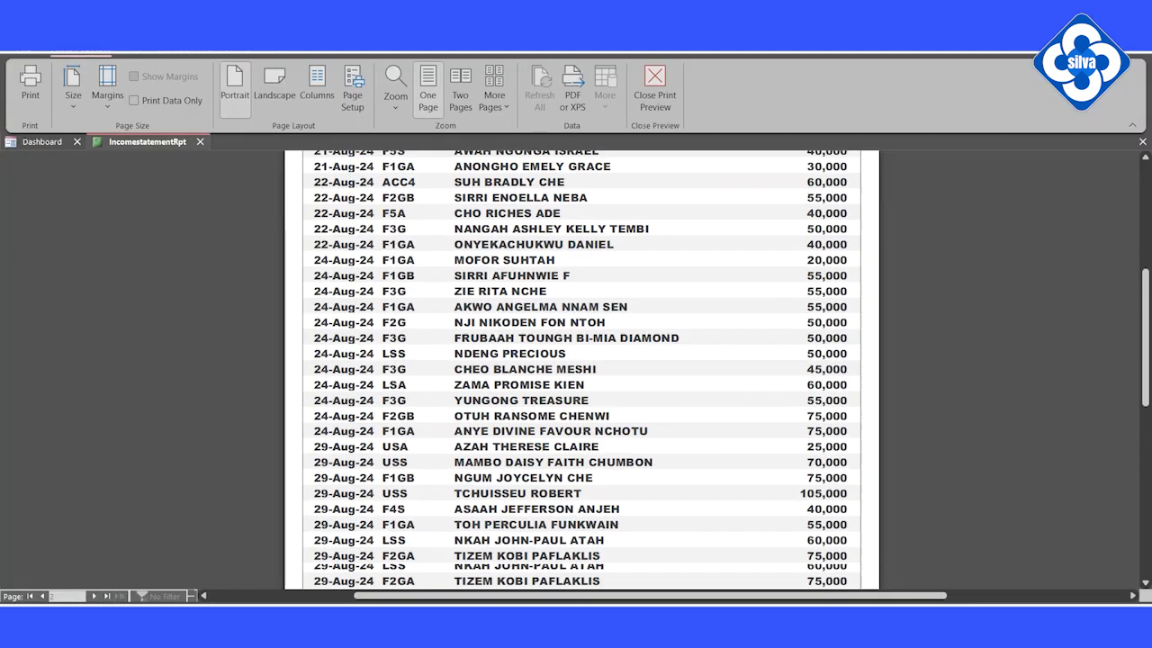
{"action": "scroll", "coordinate": [576, 360], "scroll_direction": "down", "scroll_amount": 5}
{"action": "left_click", "coordinate": [576, 360]}
{"action": "left_click", "coordinate": [94, 596]}
{"action": "left_click", "coordinate": [93, 596]}
{"action": "left_click", "coordinate": [94, 596]}
Review the income statement summary pages, then go to student marks entry.
{"action": "left_click", "coordinate": [93, 596]}
{"action": "left_click", "coordinate": [654, 89]}
{"action": "left_click", "coordinate": [677, 198]}
{"action": "left_click", "coordinate": [576, 297]}
{"action": "left_click", "coordinate": [576, 297]}
{"action": "left_click", "coordinate": [93, 596]}
{"action": "left_click", "coordinate": [94, 596]}
{"action": "left_click", "coordinate": [93, 596]}
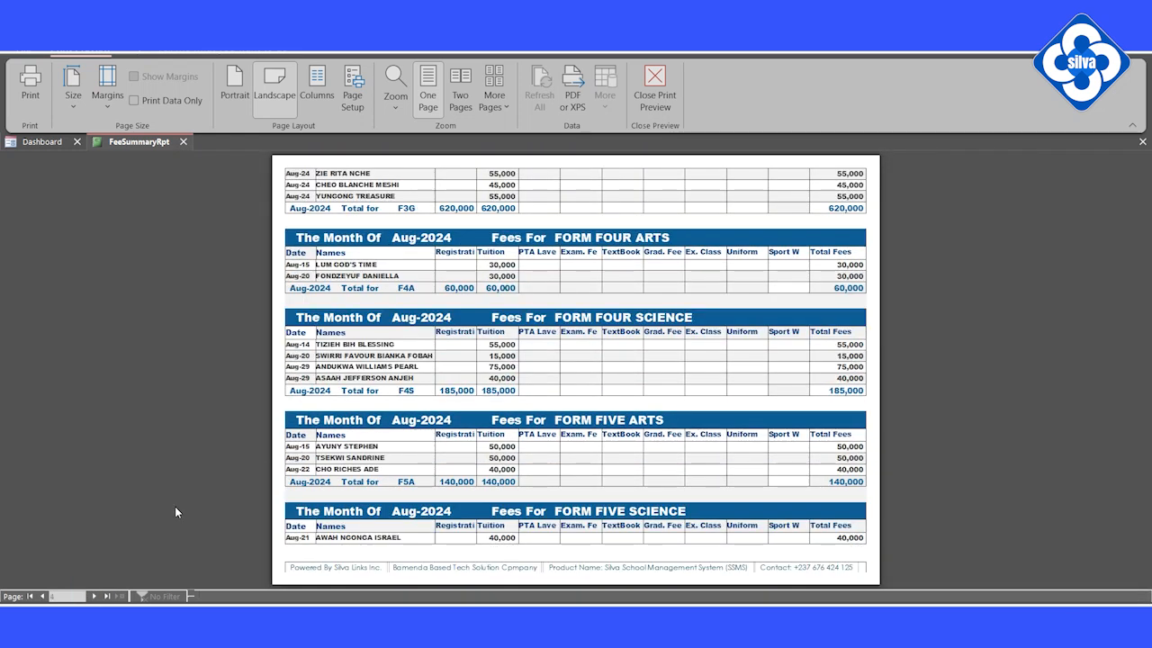
{"action": "left_click", "coordinate": [93, 595]}
{"action": "left_click", "coordinate": [654, 88]}
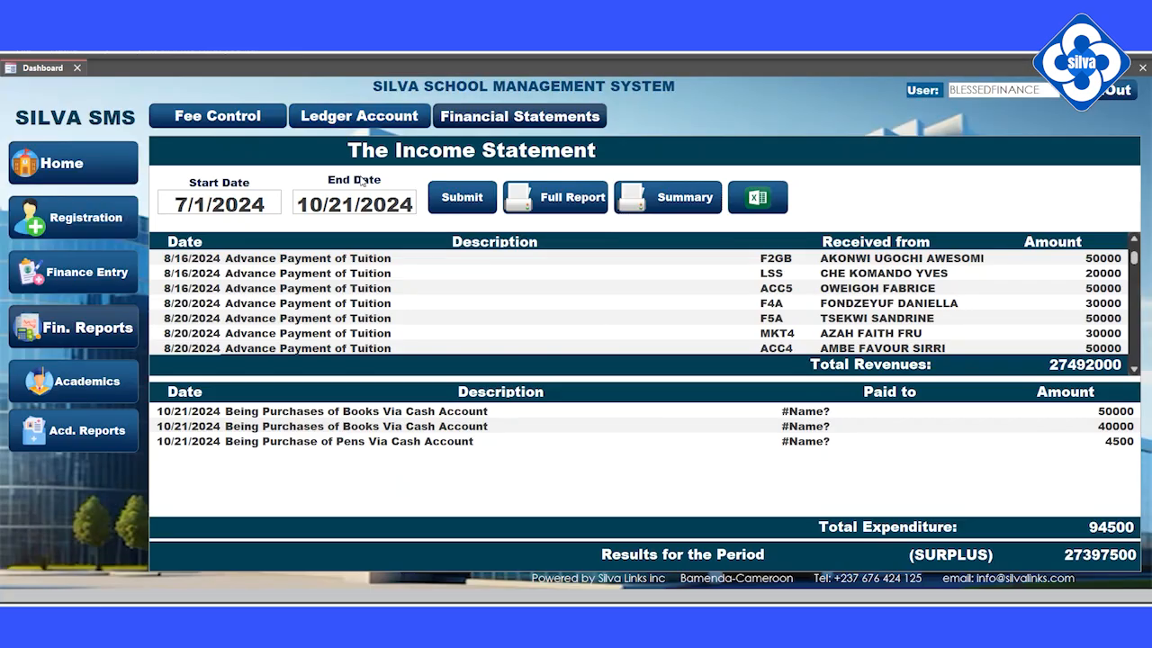
{"action": "left_click", "coordinate": [91, 397]}
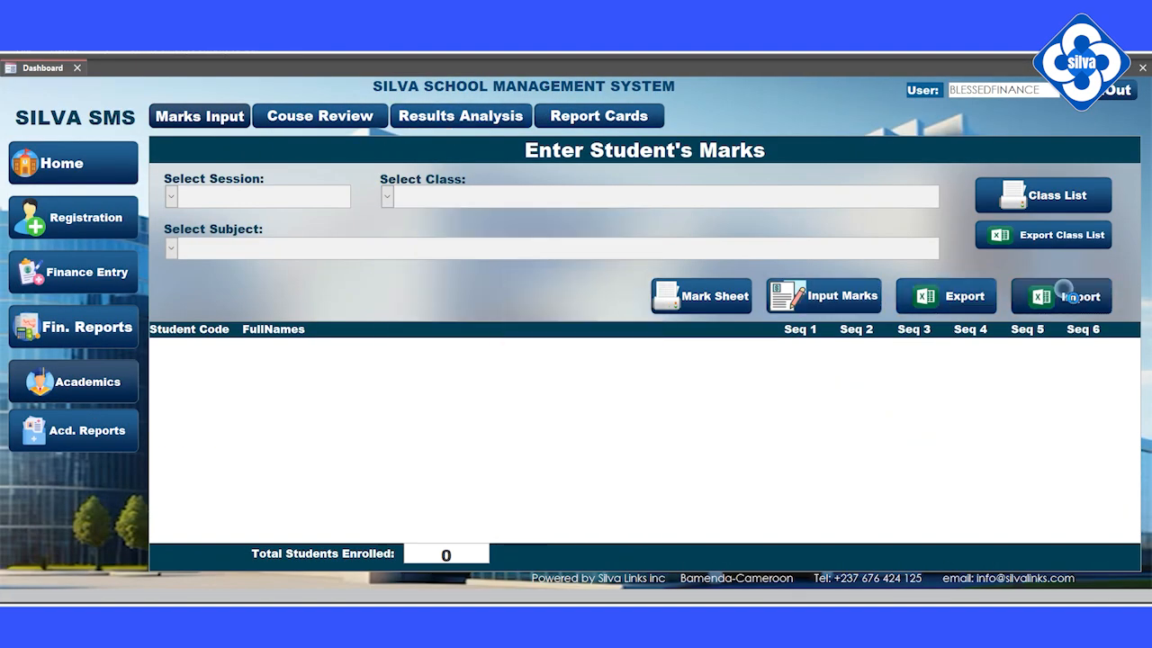
Load FORM ONE GENERAL A's First Term Exam marks in Results Analysis.
{"action": "left_click", "coordinate": [461, 116]}
{"action": "left_click", "coordinate": [775, 184]}
{"action": "left_click", "coordinate": [815, 208]}
{"action": "left_click", "coordinate": [775, 234]}
{"action": "left_click", "coordinate": [814, 299]}
{"action": "left_click", "coordinate": [845, 228]}
{"action": "scroll", "coordinate": [853, 517], "scroll_direction": "down", "scroll_amount": 3}
{"action": "scroll", "coordinate": [853, 516], "scroll_direction": "down", "scroll_amount": 2}
Preview the class's student marks report and broad sheet.
{"action": "left_click", "coordinate": [960, 227]}
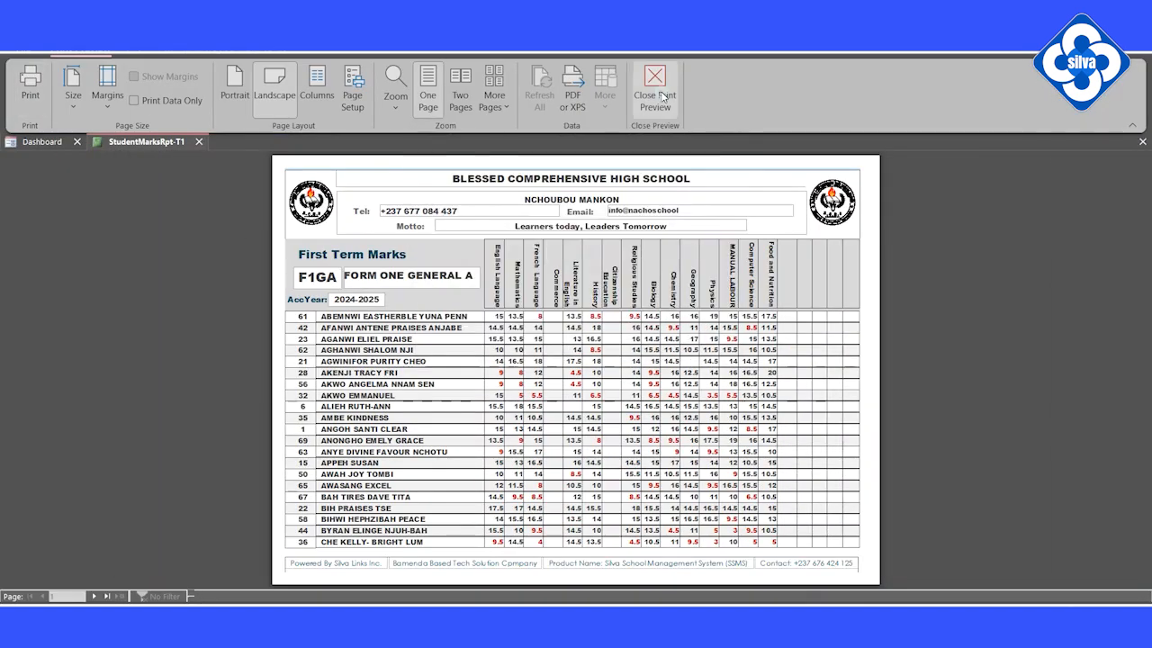
{"action": "left_click", "coordinate": [662, 97]}
{"action": "left_click", "coordinate": [1071, 227]}
{"action": "left_click", "coordinate": [576, 360]}
{"action": "scroll", "coordinate": [576, 360], "scroll_direction": "down", "scroll_amount": 3}
{"action": "left_click", "coordinate": [655, 95]}
On Report Cards, preview FORM ONE GENERAL A's 2nd TERM and 3rd TERM cards.
{"action": "left_click", "coordinate": [600, 116]}
{"action": "left_click", "coordinate": [178, 212]}
{"action": "left_click", "coordinate": [315, 298]}
{"action": "left_click", "coordinate": [715, 210]}
{"action": "left_click", "coordinate": [320, 279]}
{"action": "left_click", "coordinate": [560, 315]}
{"action": "scroll", "coordinate": [560, 315], "scroll_direction": "up", "scroll_amount": 2}
{"action": "scroll", "coordinate": [560, 315], "scroll_direction": "down", "scroll_amount": 7}
{"action": "left_click", "coordinate": [655, 95]}
{"action": "left_click", "coordinate": [411, 281]}
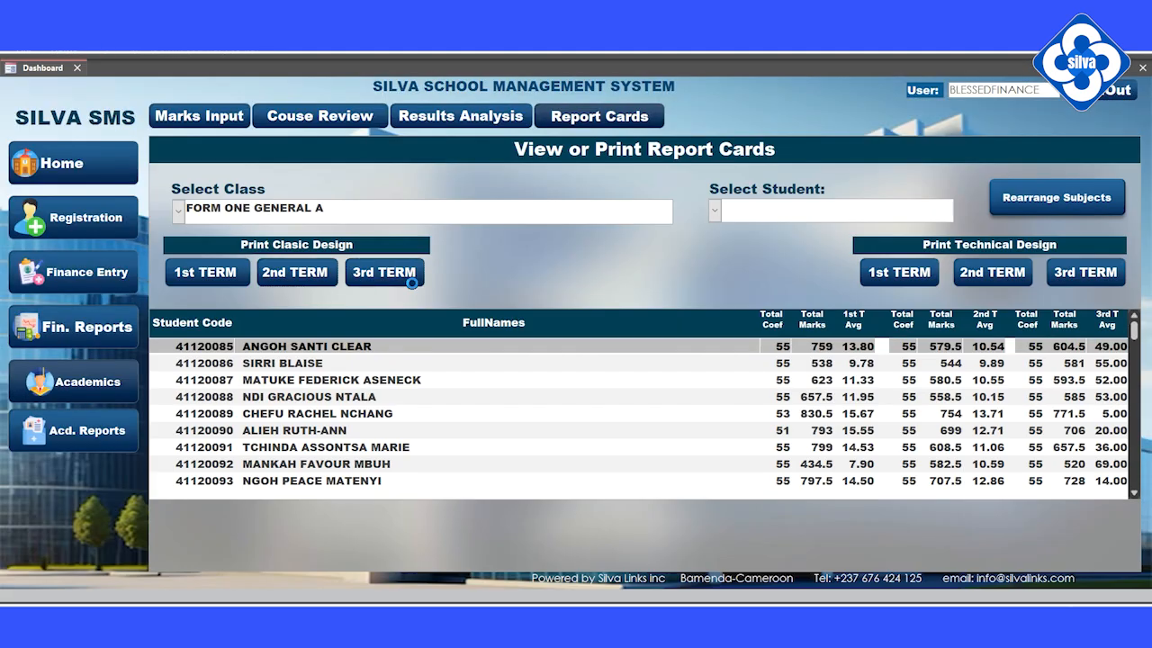
{"action": "scroll", "coordinate": [581, 333], "scroll_direction": "down", "scroll_amount": 5}
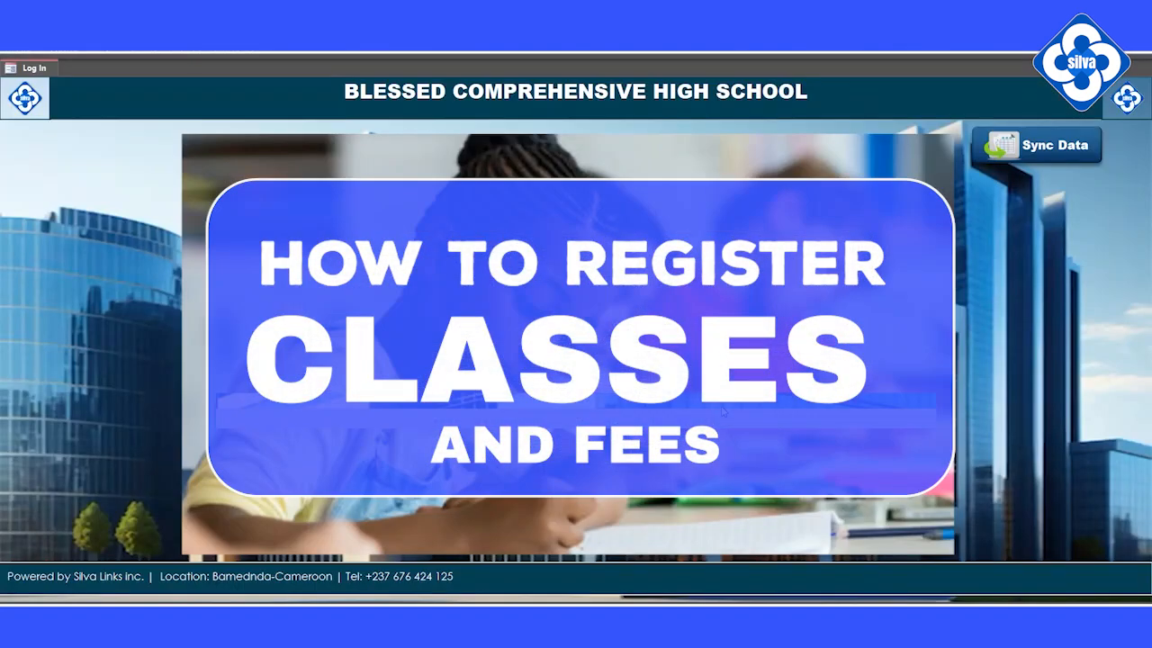
Log in with the username and password, retyping the password after the first rejection.
{"action": "left_click", "coordinate": [722, 411]}
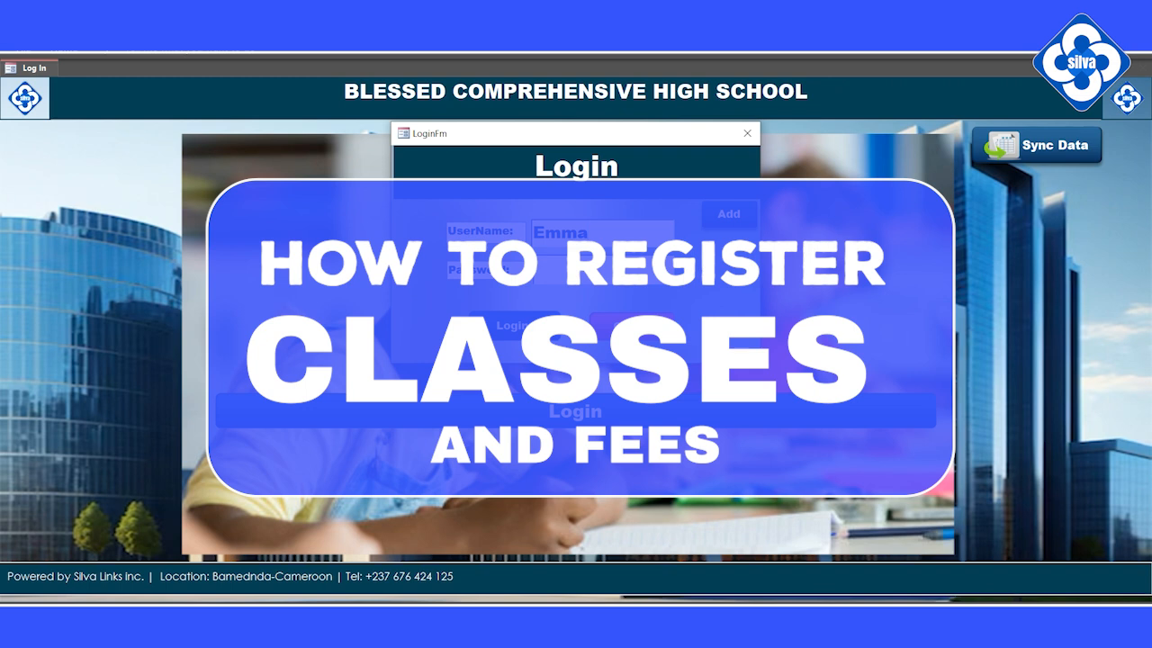
{"action": "type", "text": "**"}
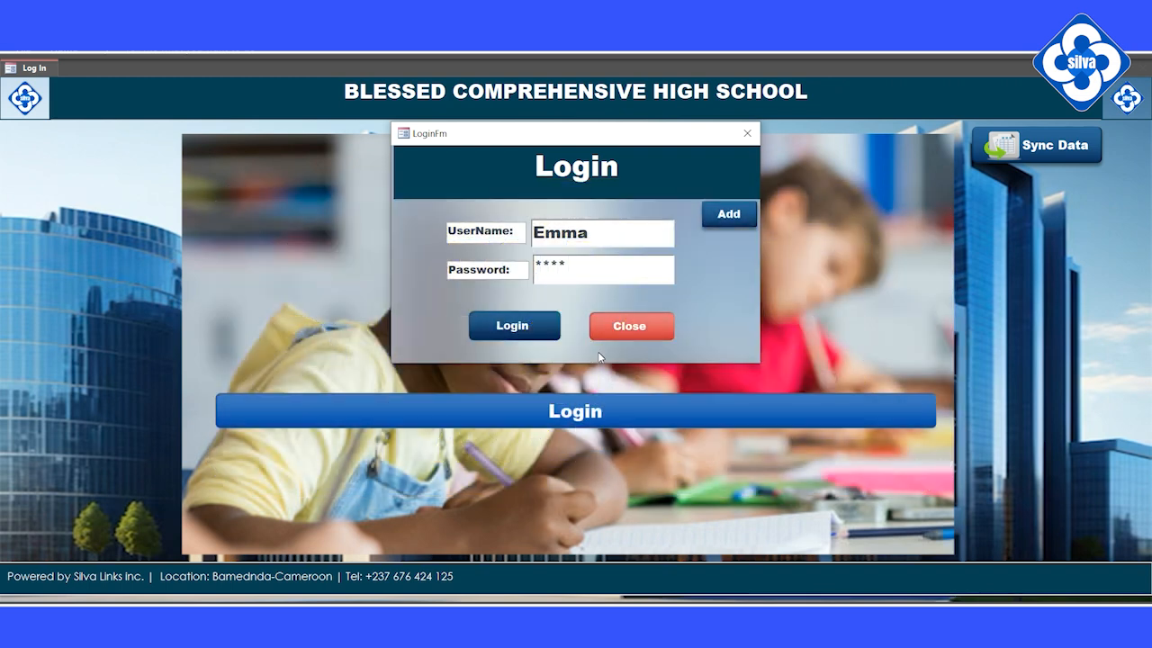
{"action": "left_click", "coordinate": [517, 325]}
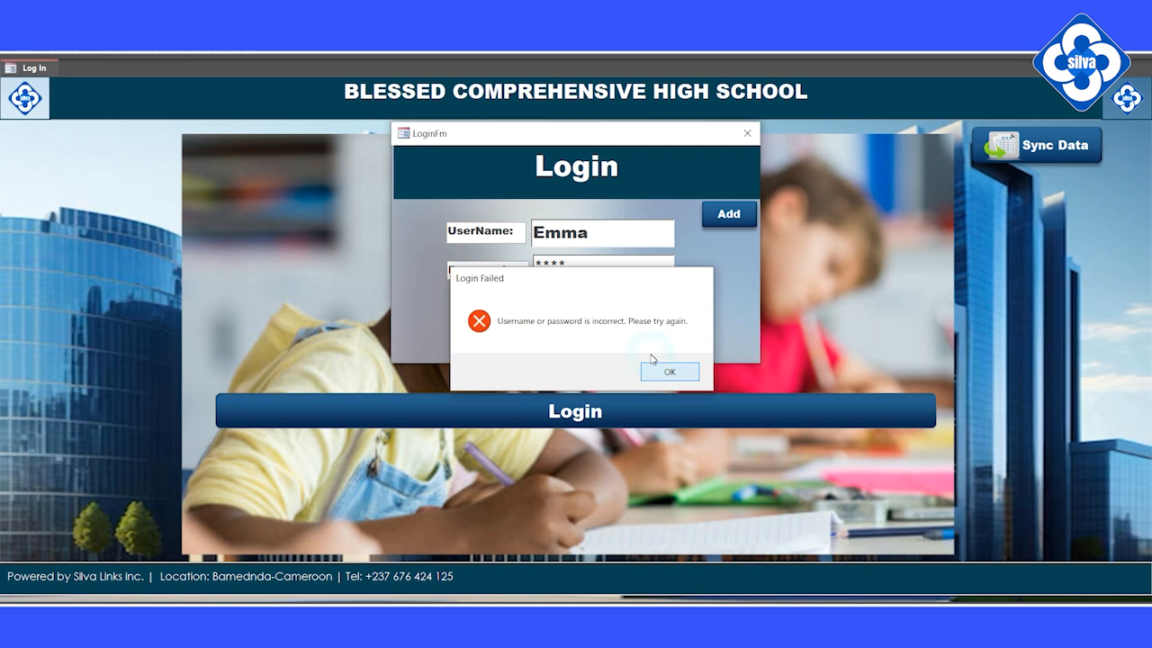
{"action": "left_click", "coordinate": [667, 372]}
{"action": "left_click", "coordinate": [452, 267]}
{"action": "type", "text": "*"}
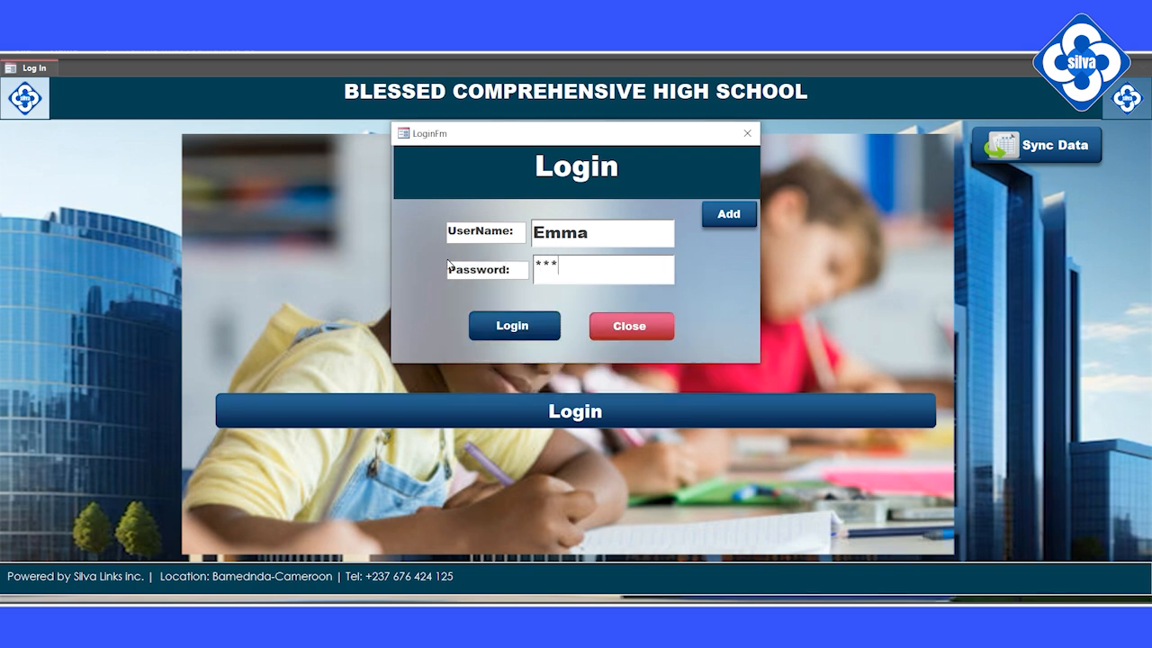
{"action": "left_click", "coordinate": [512, 326]}
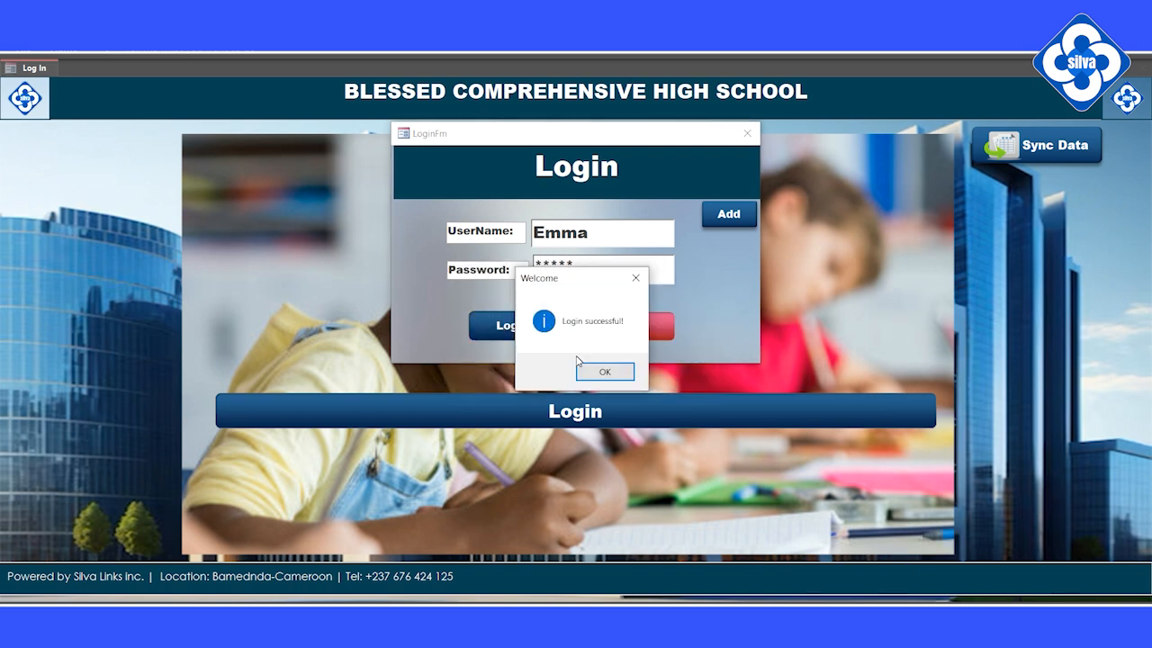
{"action": "left_click", "coordinate": [601, 371]}
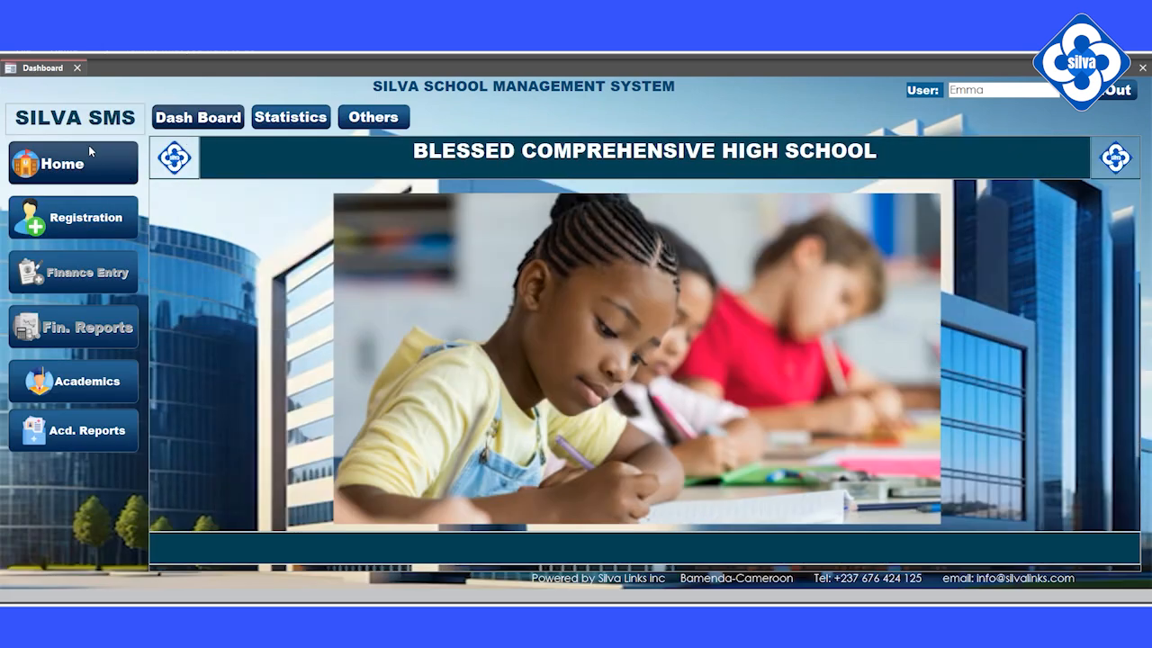
In Registration, browse the Students, Subjects and Employees tabs, then reach Register Classes.
{"action": "left_click", "coordinate": [75, 223]}
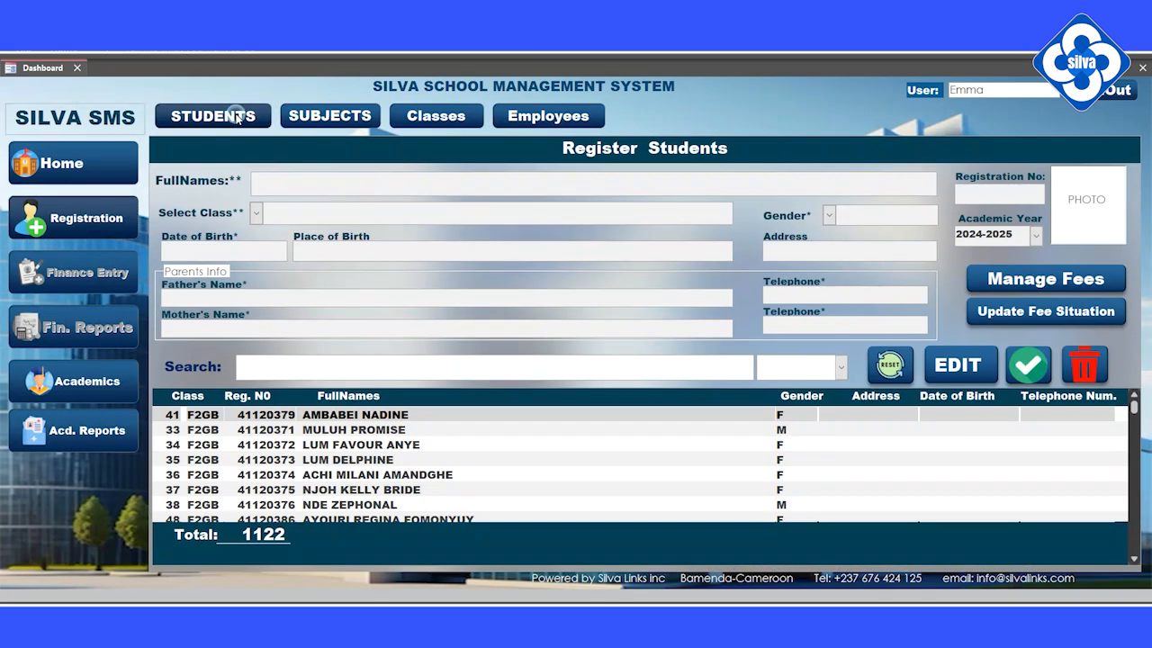
{"action": "left_click", "coordinate": [313, 117]}
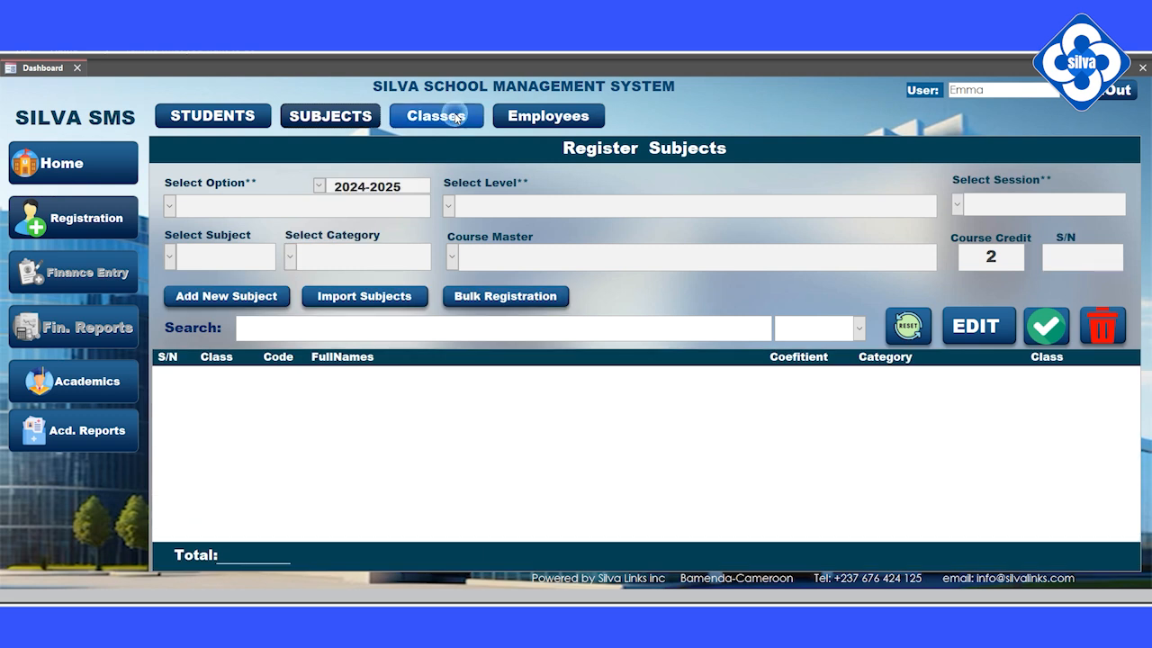
{"action": "left_click", "coordinate": [438, 116]}
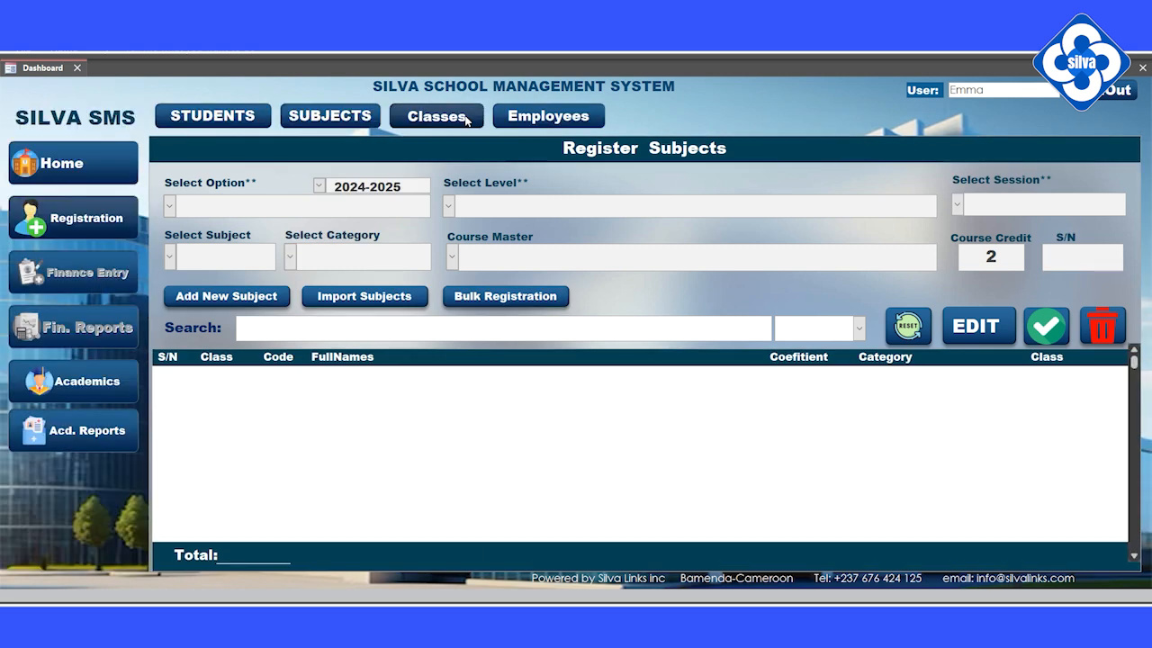
{"action": "left_click", "coordinate": [548, 116]}
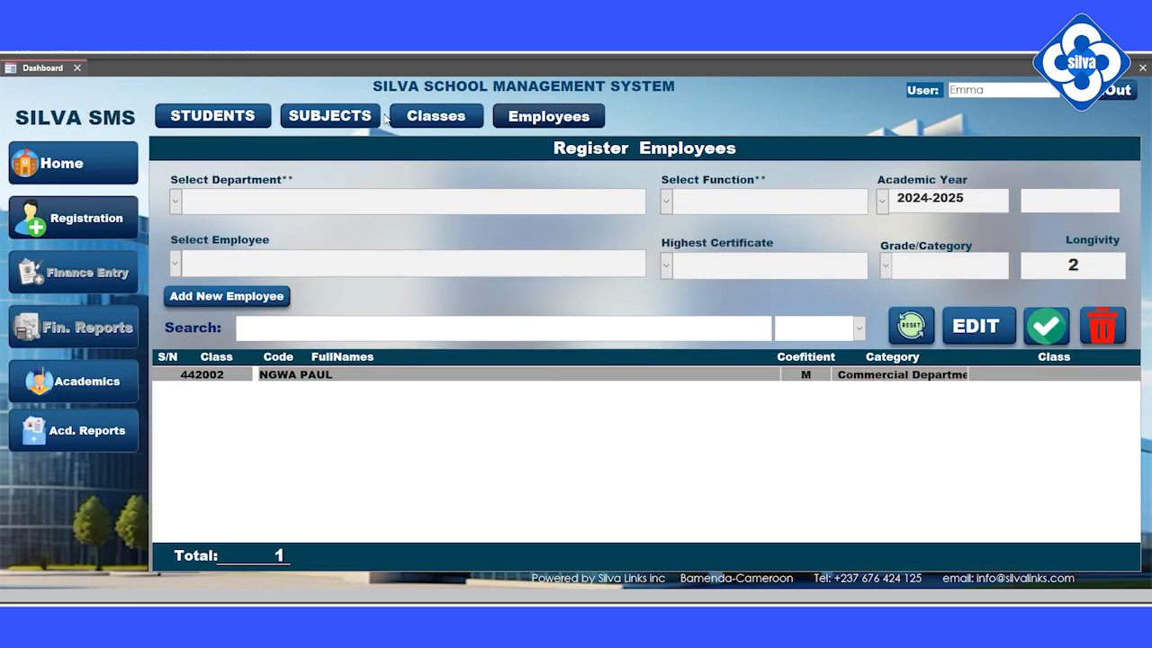
{"action": "left_click", "coordinate": [245, 115]}
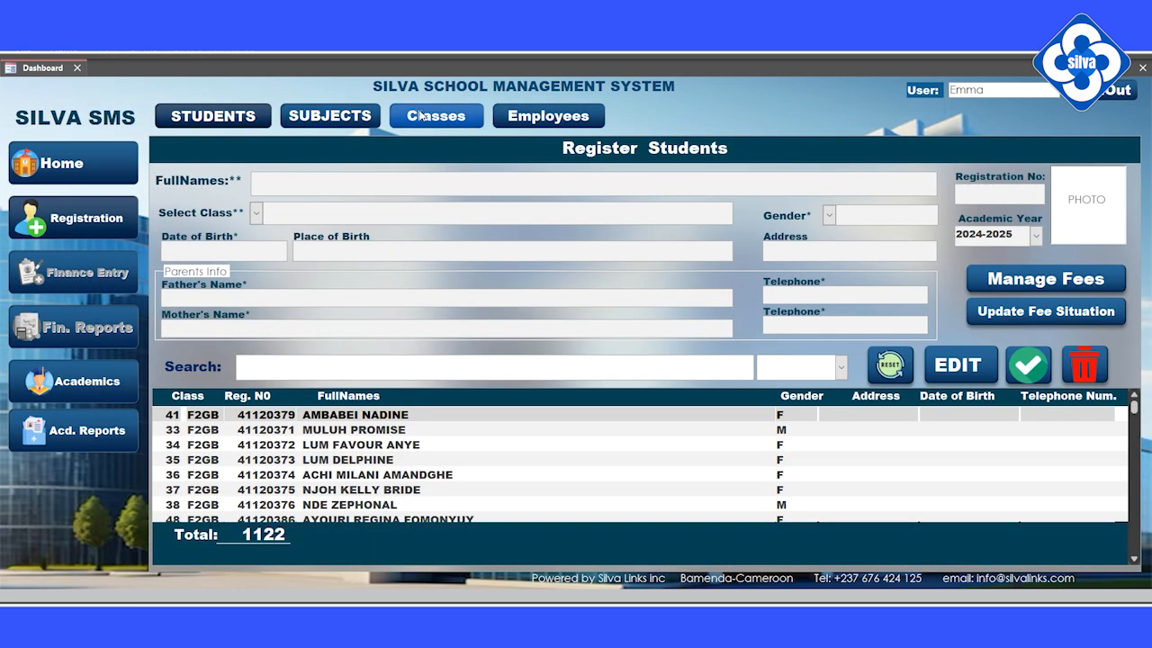
{"action": "left_click", "coordinate": [433, 123]}
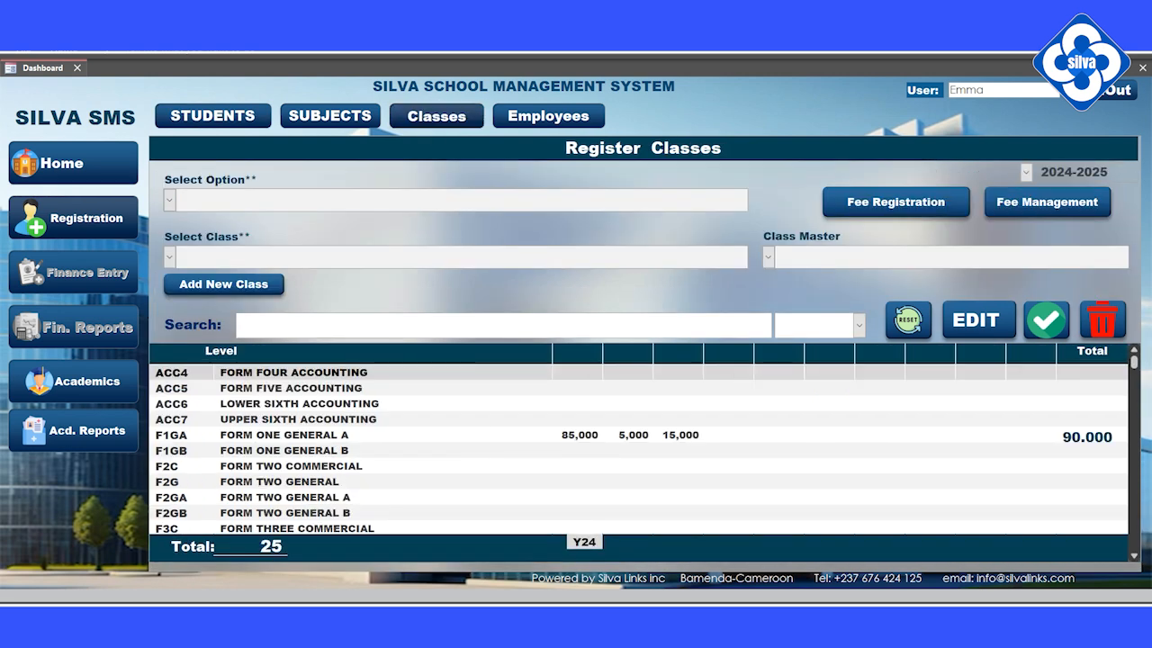
{"action": "scroll", "coordinate": [639, 444], "scroll_direction": "down", "scroll_amount": 5}
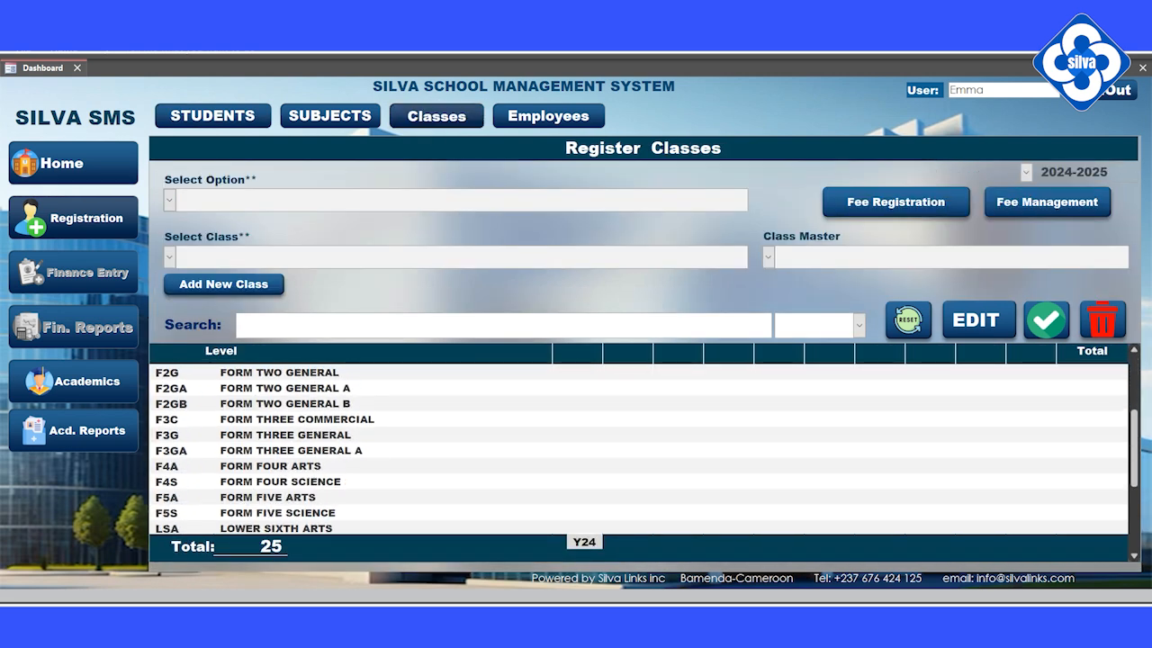
{"action": "scroll", "coordinate": [359, 478], "scroll_direction": "up", "scroll_amount": 4}
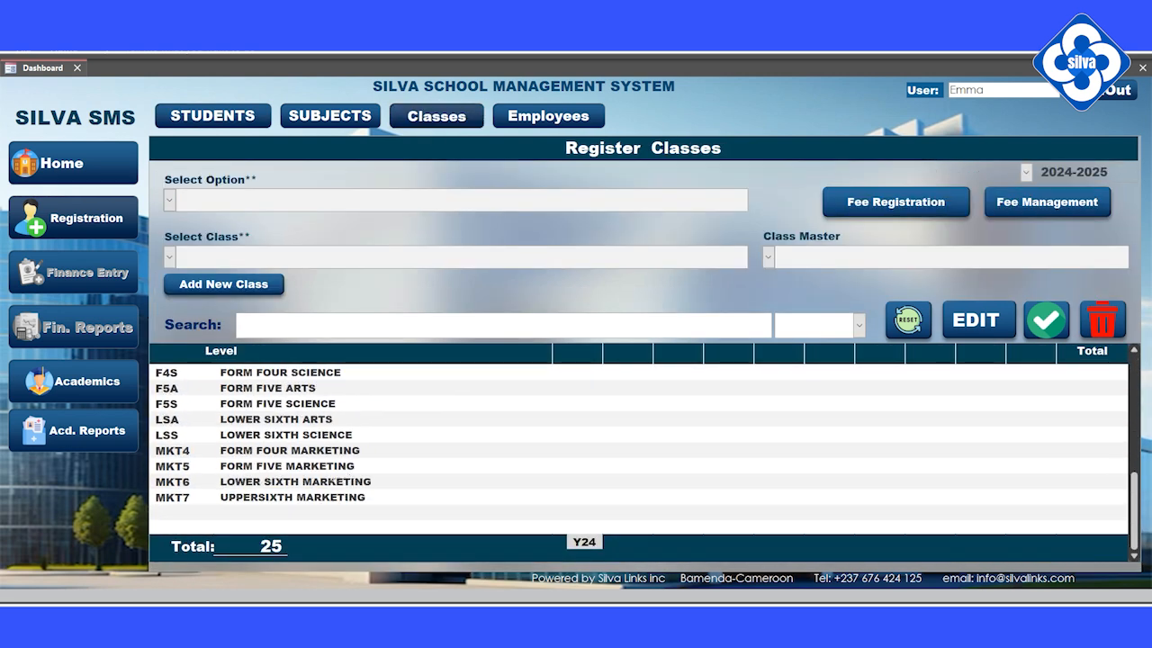
{"action": "left_click", "coordinate": [169, 202]}
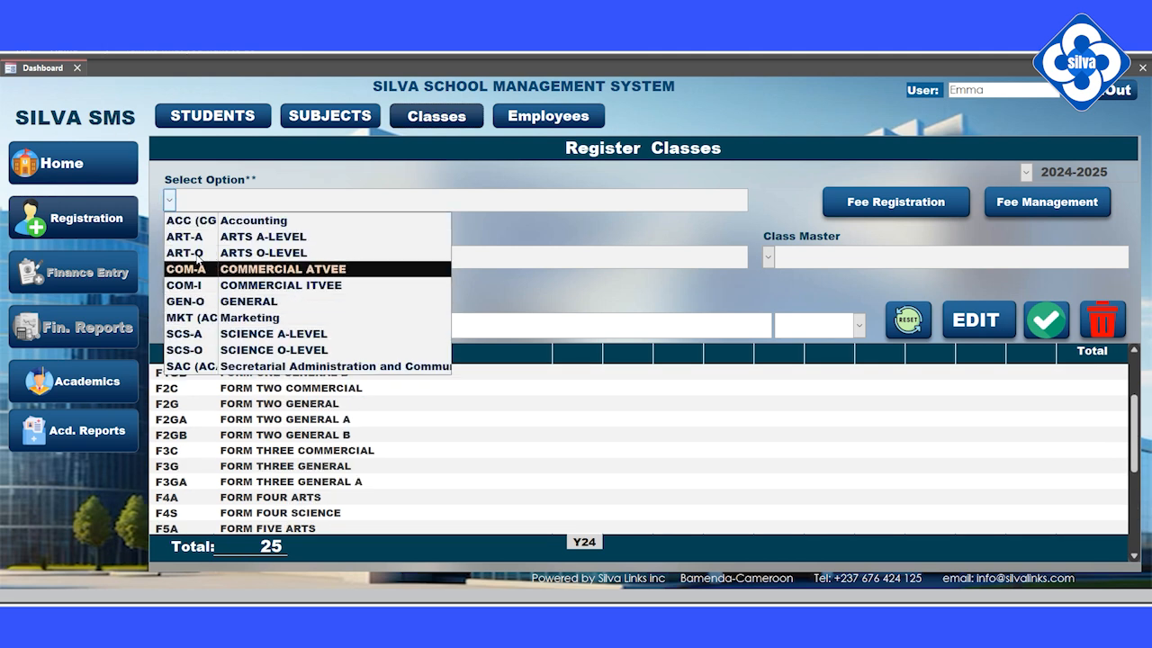
{"action": "left_click", "coordinate": [207, 301]}
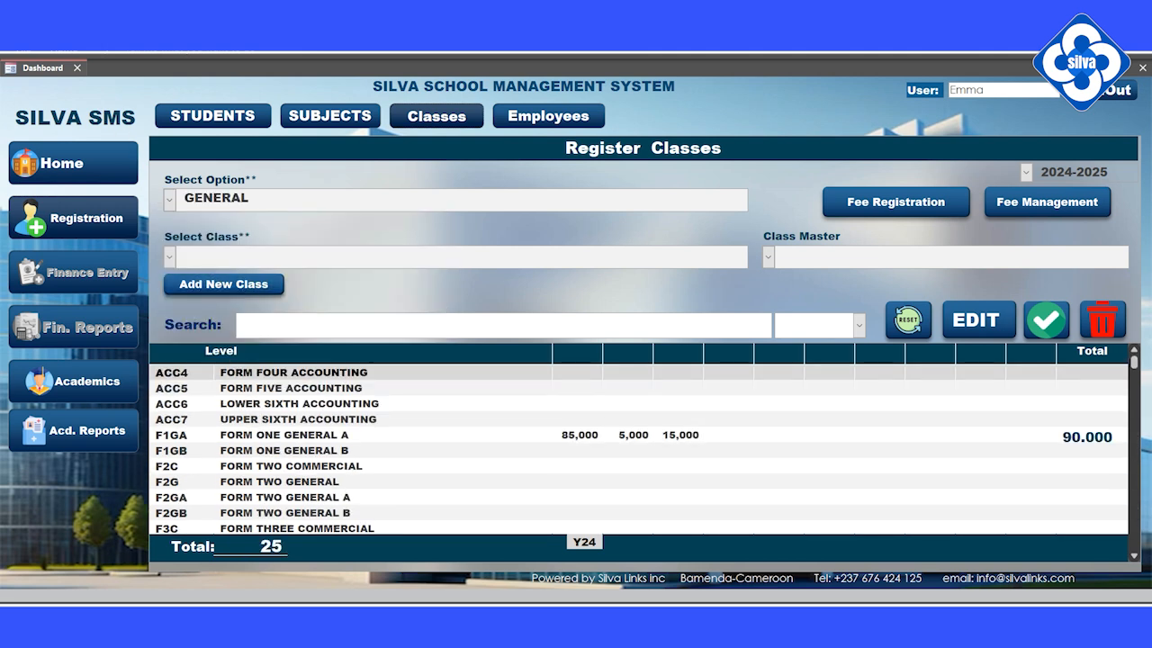
{"action": "left_click", "coordinate": [170, 259]}
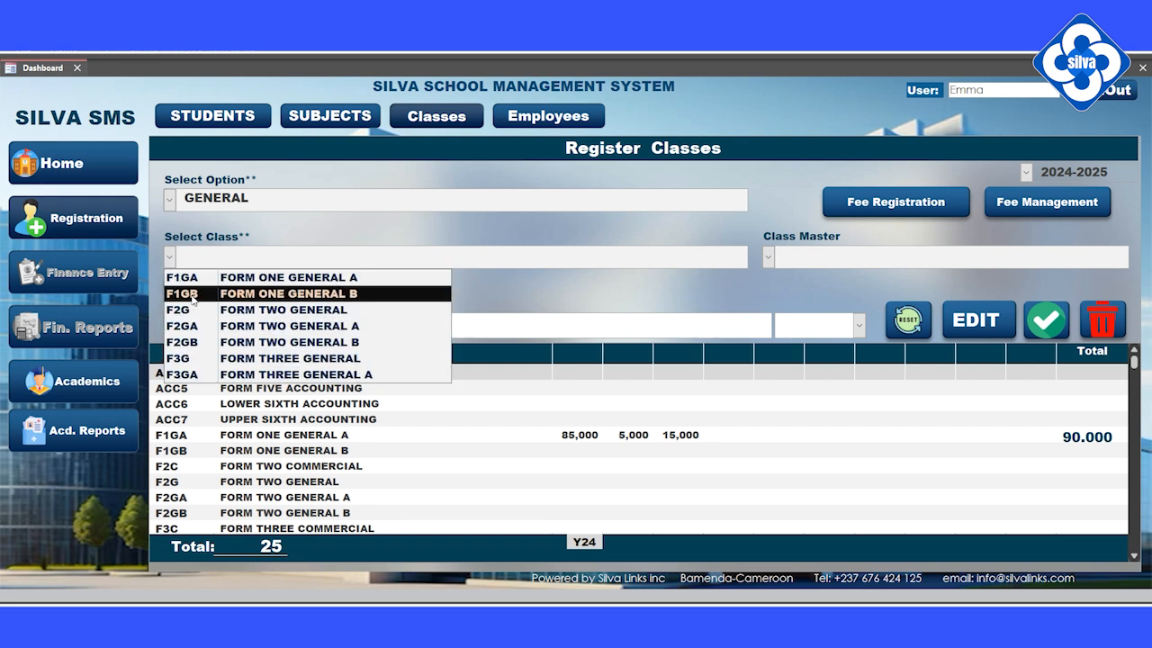
{"action": "left_click", "coordinate": [192, 295]}
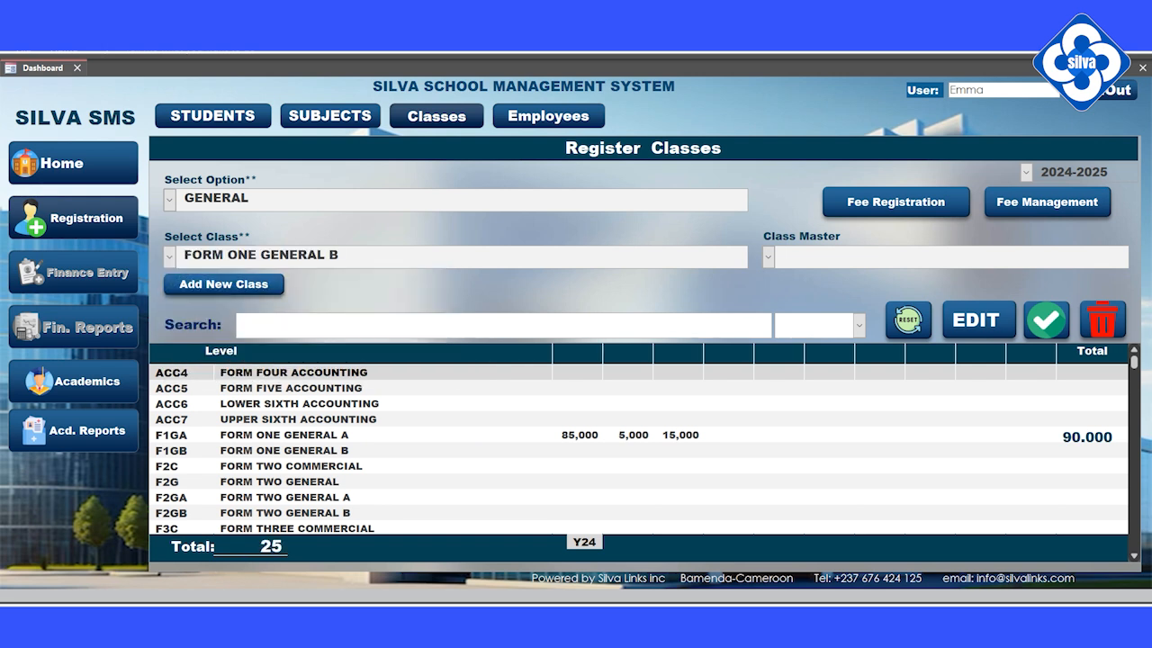
{"action": "left_click", "coordinate": [766, 258]}
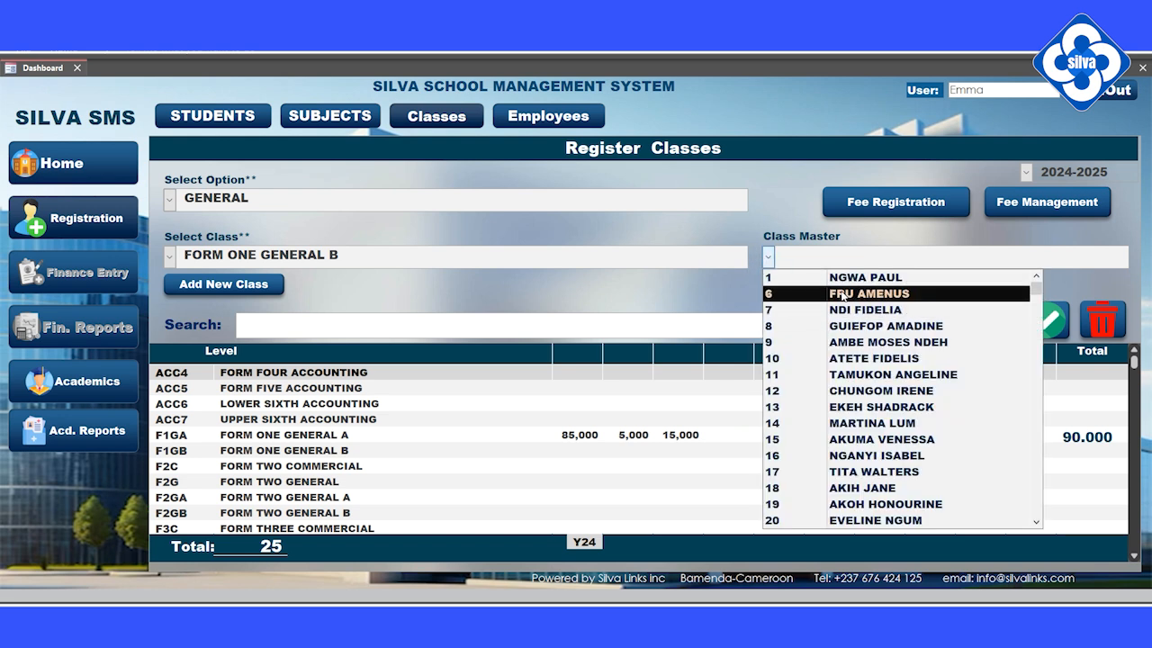
{"action": "left_click", "coordinate": [823, 293]}
{"action": "left_click", "coordinate": [1049, 324]}
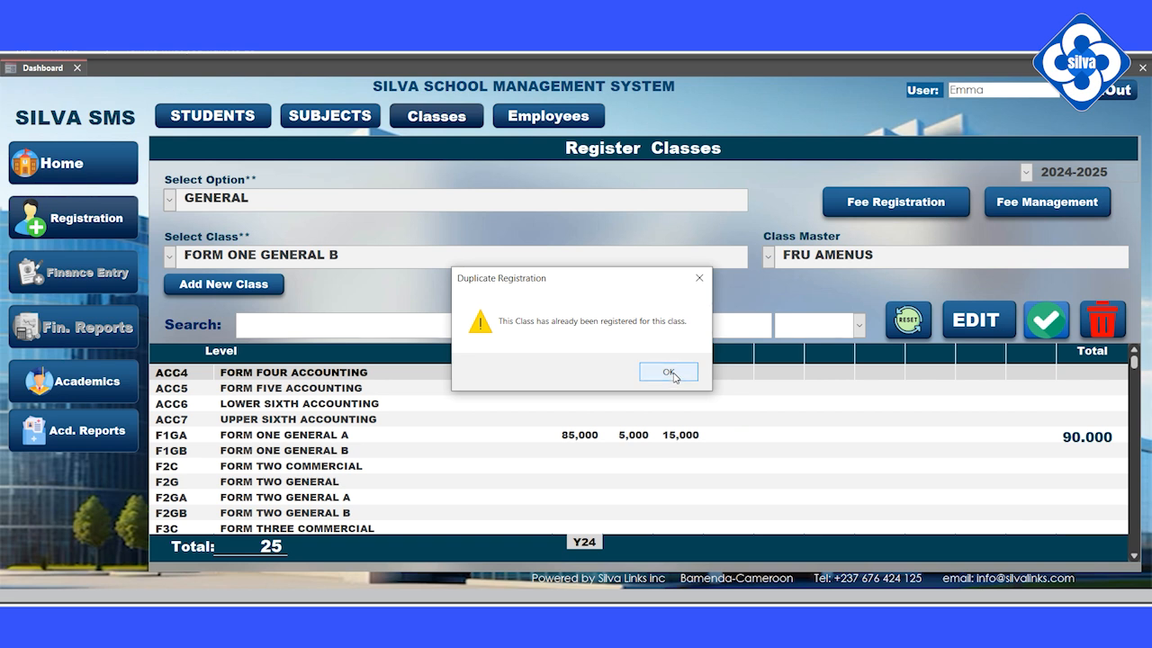
{"action": "left_click", "coordinate": [669, 372]}
{"action": "scroll", "coordinate": [674, 432], "scroll_direction": "down", "scroll_amount": 8}
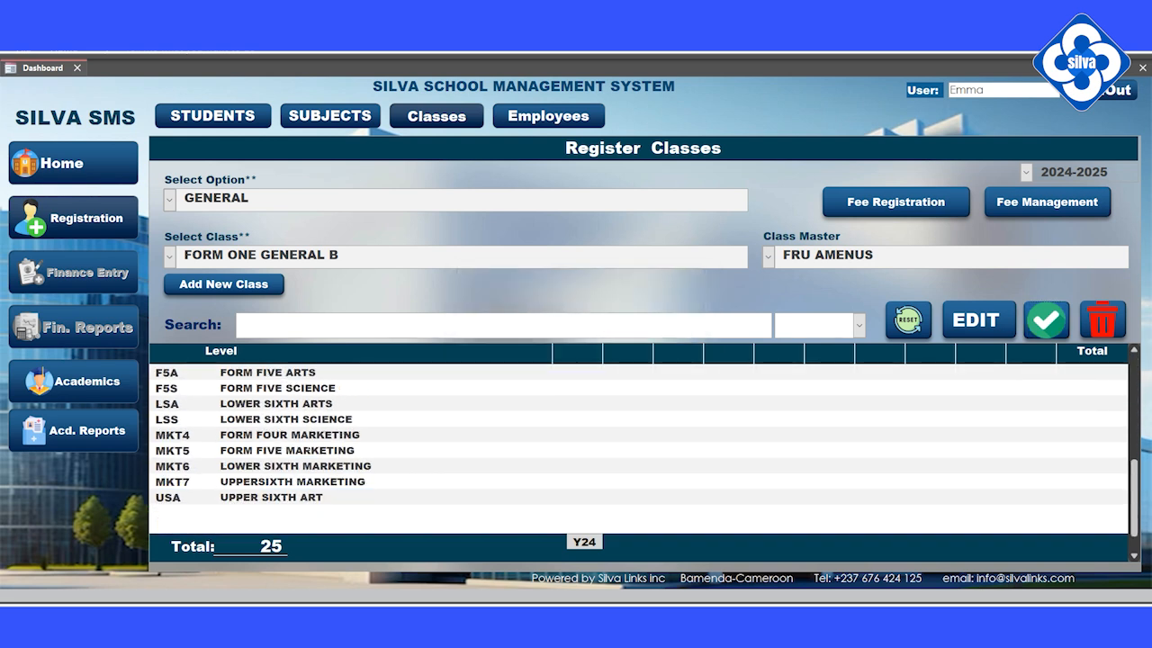
{"action": "scroll", "coordinate": [630, 441], "scroll_direction": "up", "scroll_amount": 6}
{"action": "left_click", "coordinate": [206, 286]}
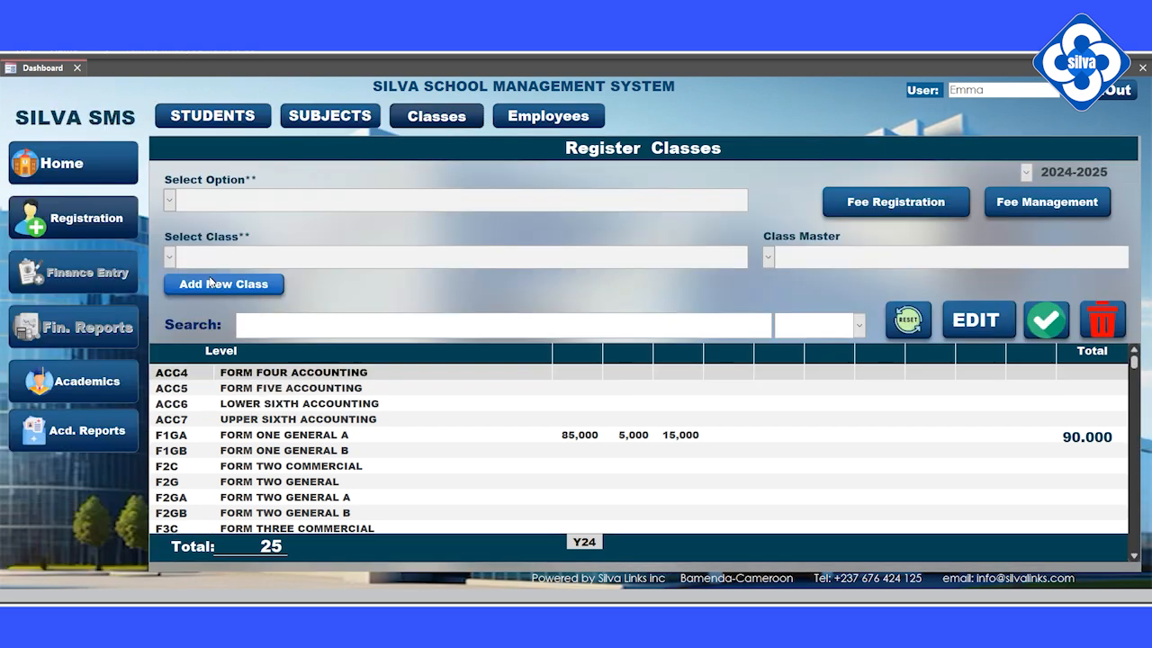
Open Add New Class and set its option to GENERAL.
{"action": "left_click", "coordinate": [212, 284]}
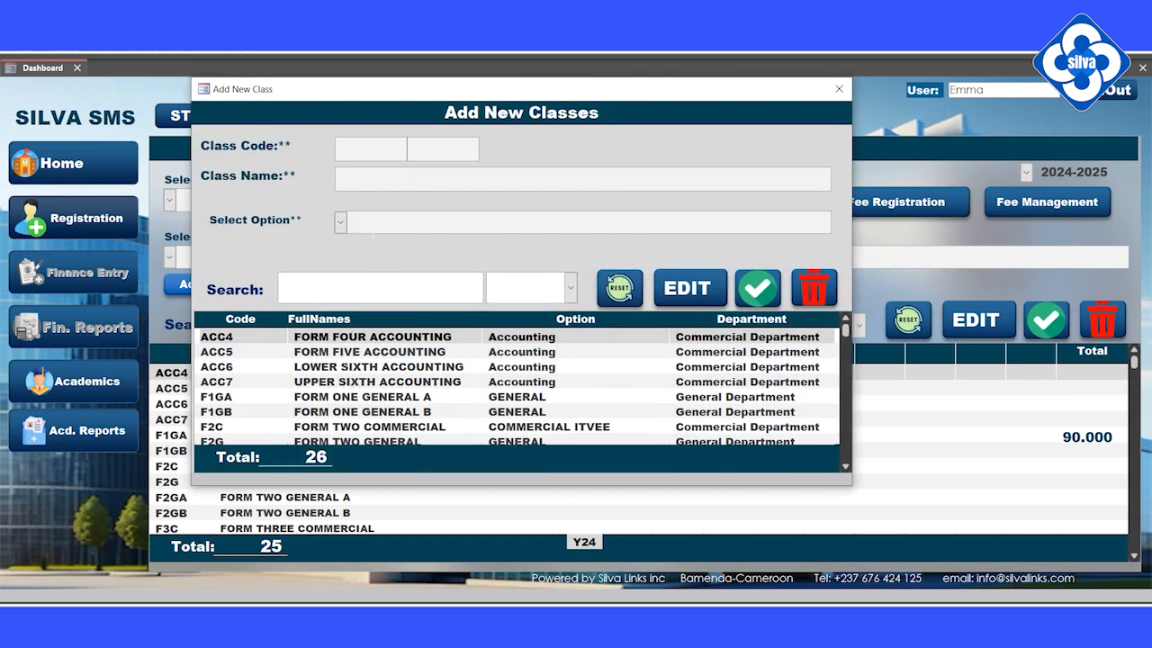
{"action": "scroll", "coordinate": [323, 310], "scroll_direction": "down", "scroll_amount": 2}
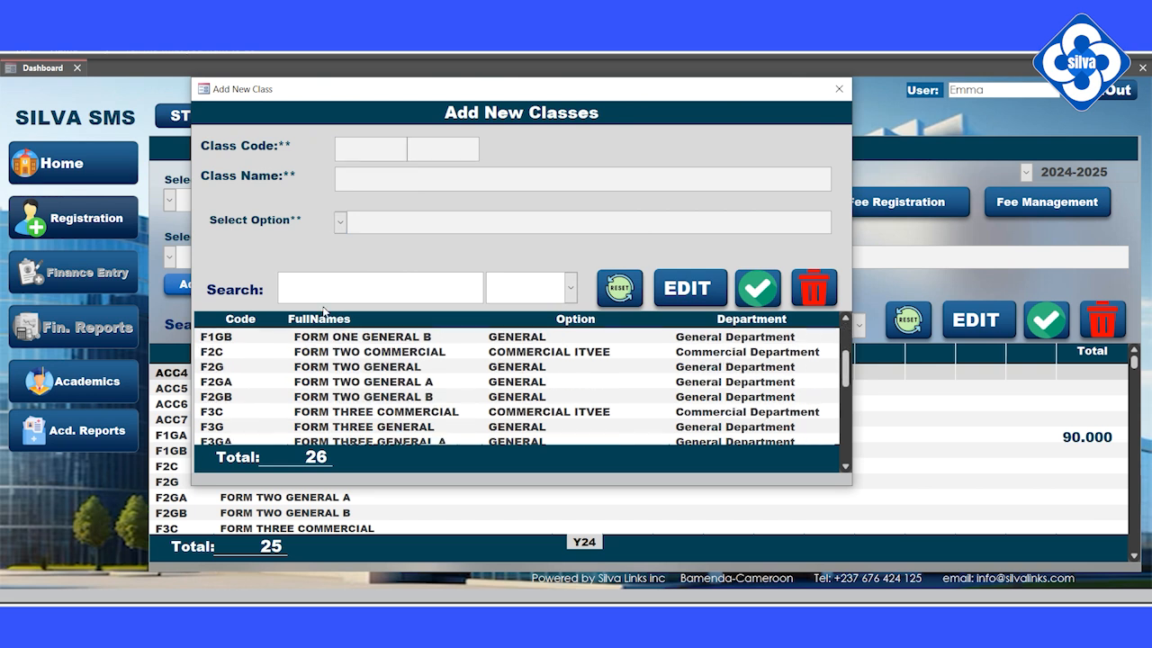
{"action": "left_click", "coordinate": [341, 224]}
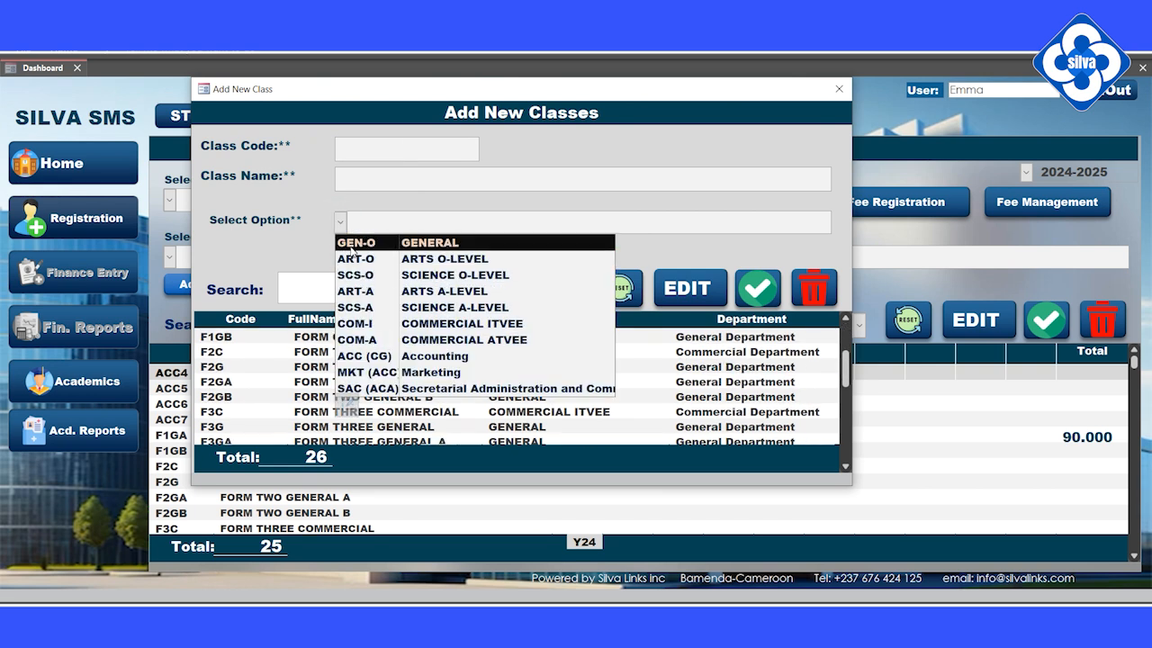
{"action": "left_click", "coordinate": [344, 245]}
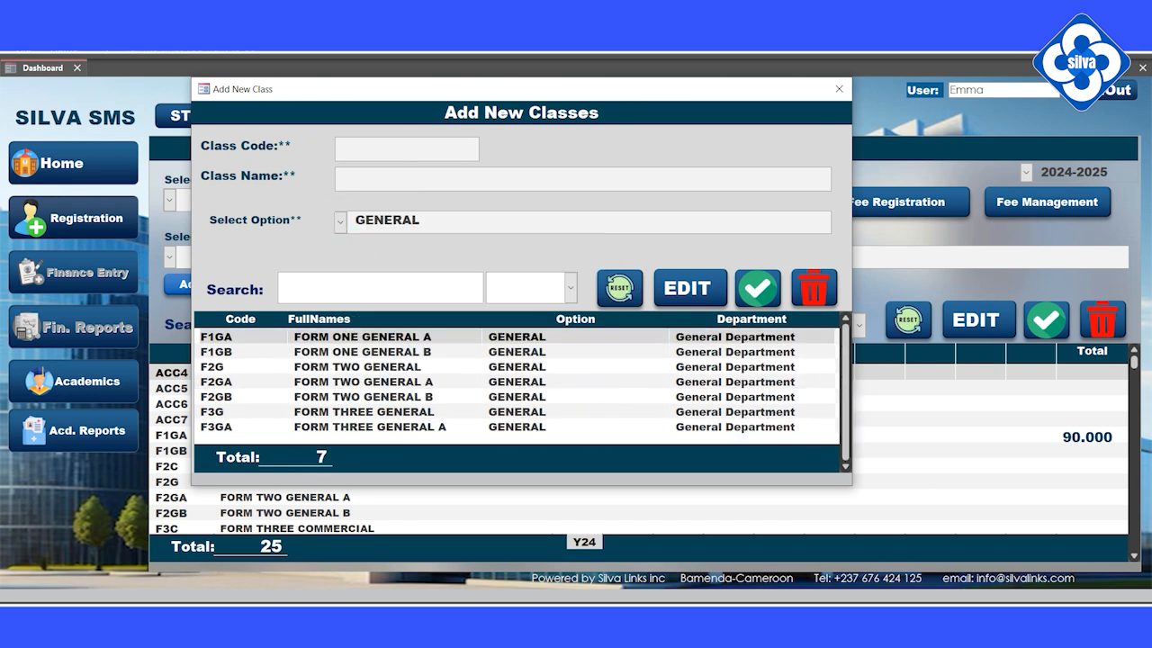
{"action": "left_click", "coordinate": [249, 352]}
{"action": "left_click_drag", "start_coordinate": [432, 352], "coordinate": [296, 351]}
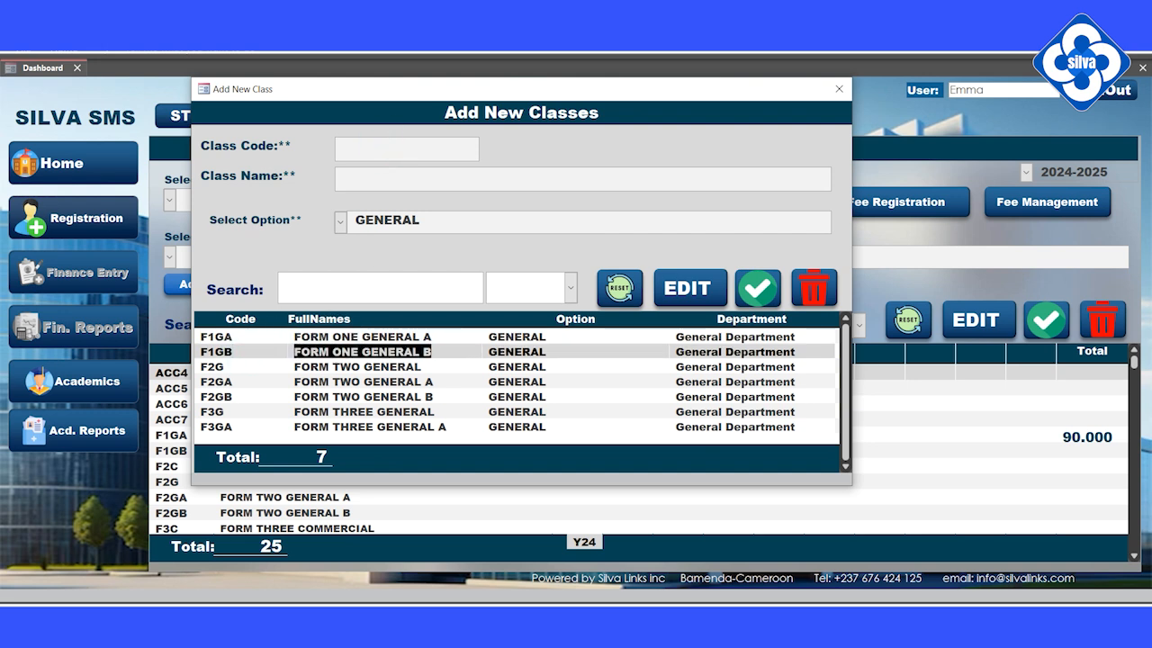
Enter class code F1GC with name FORM ONE GENERAL C and save it.
{"action": "left_click", "coordinate": [406, 149]}
{"action": "type", "text": "f"}
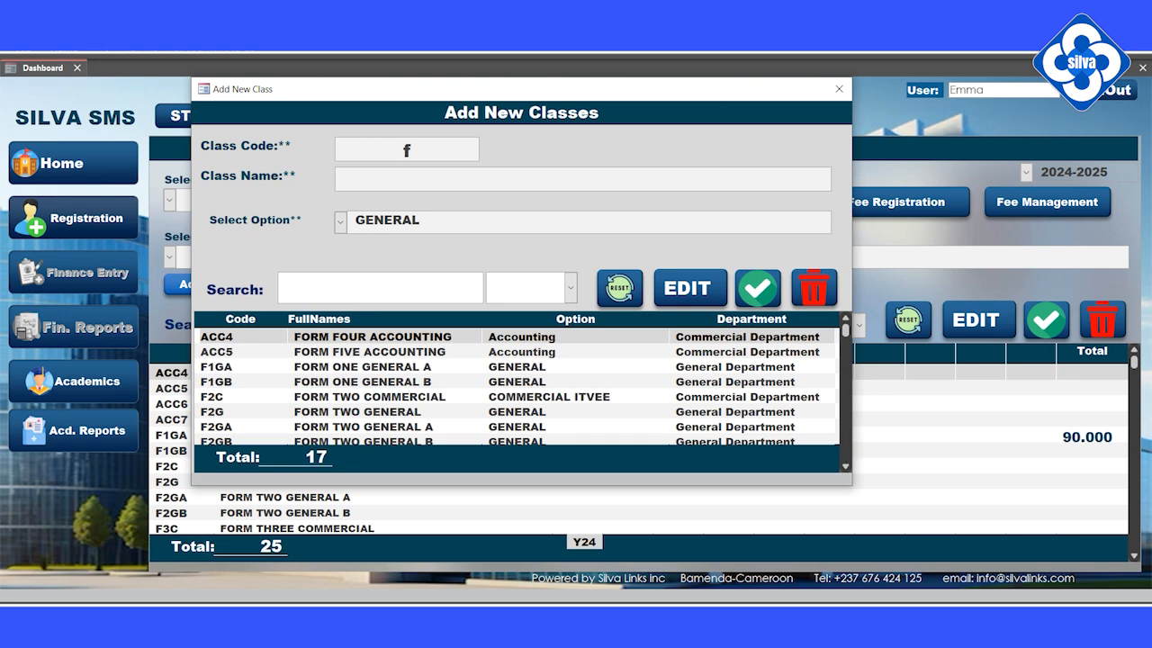
{"action": "key", "text": "BackSpace"}
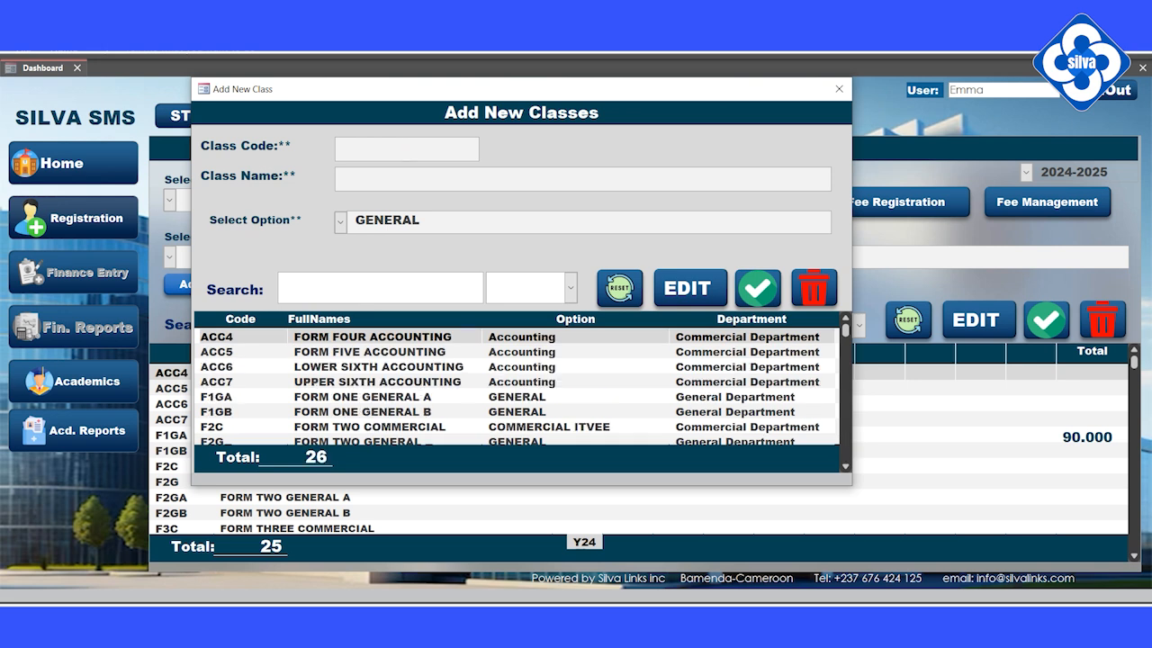
{"action": "type", "text": "F1G"}
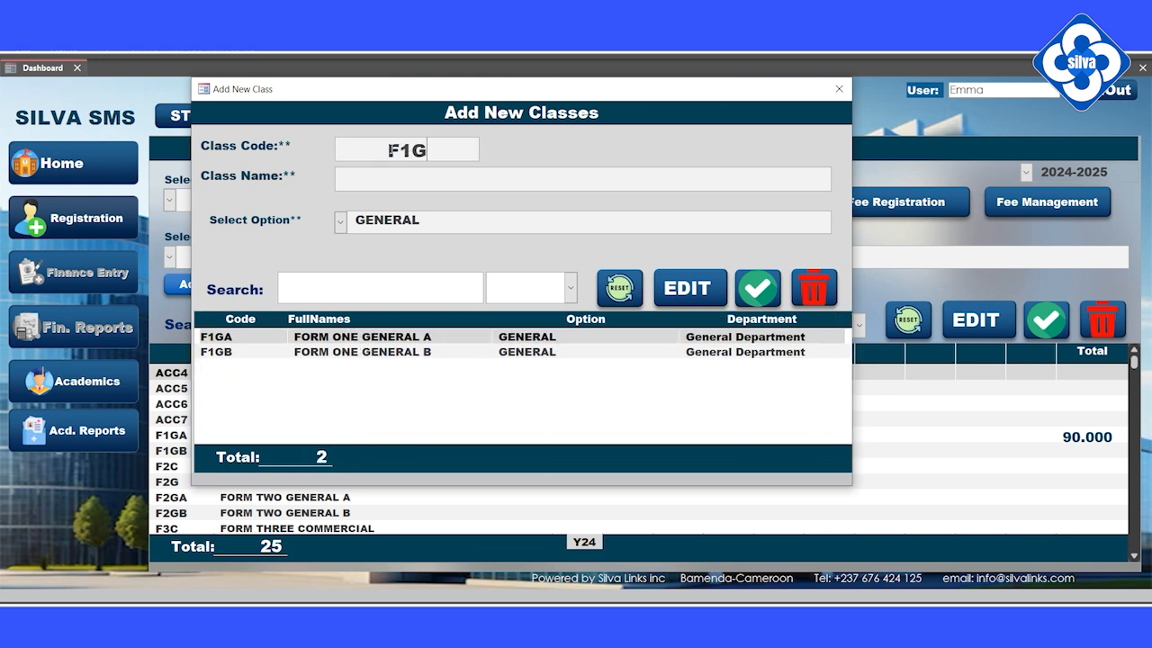
{"action": "type", "text": "C"}
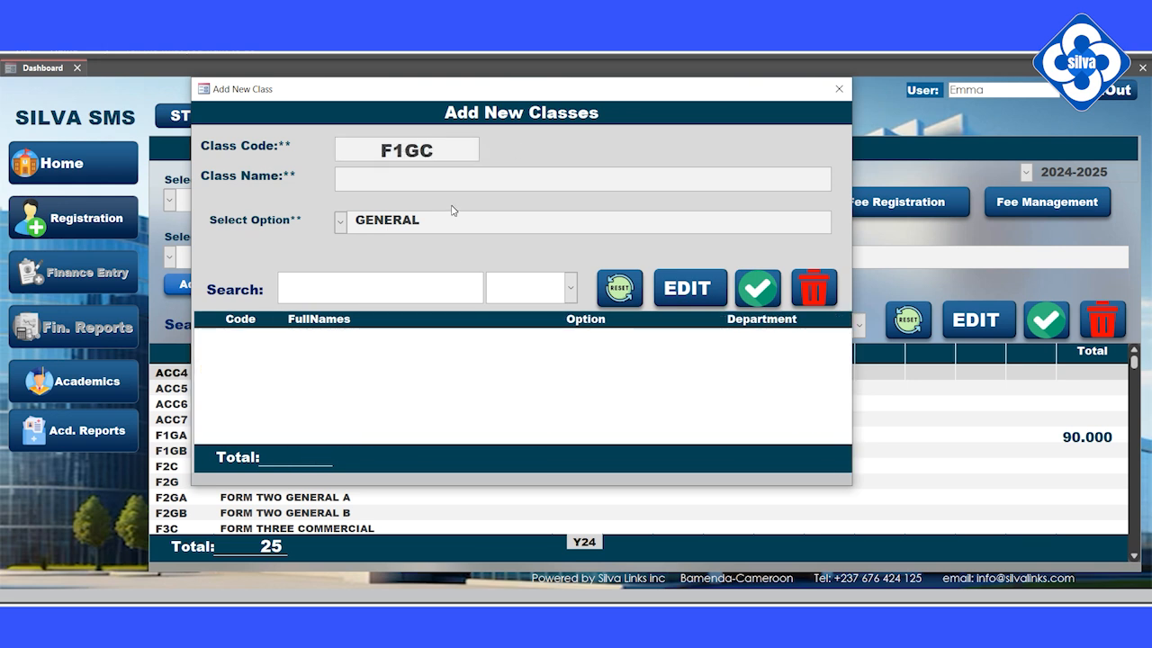
{"action": "type", "text": "FORM ONE GENERAL B"}
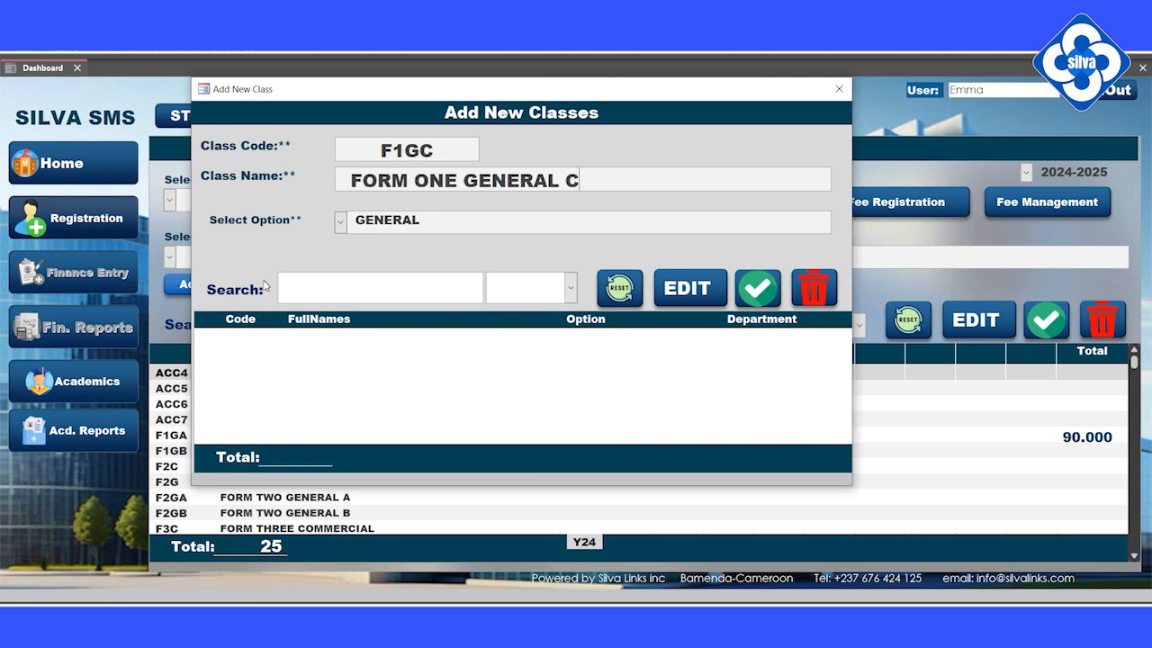
{"action": "left_click", "coordinate": [758, 288]}
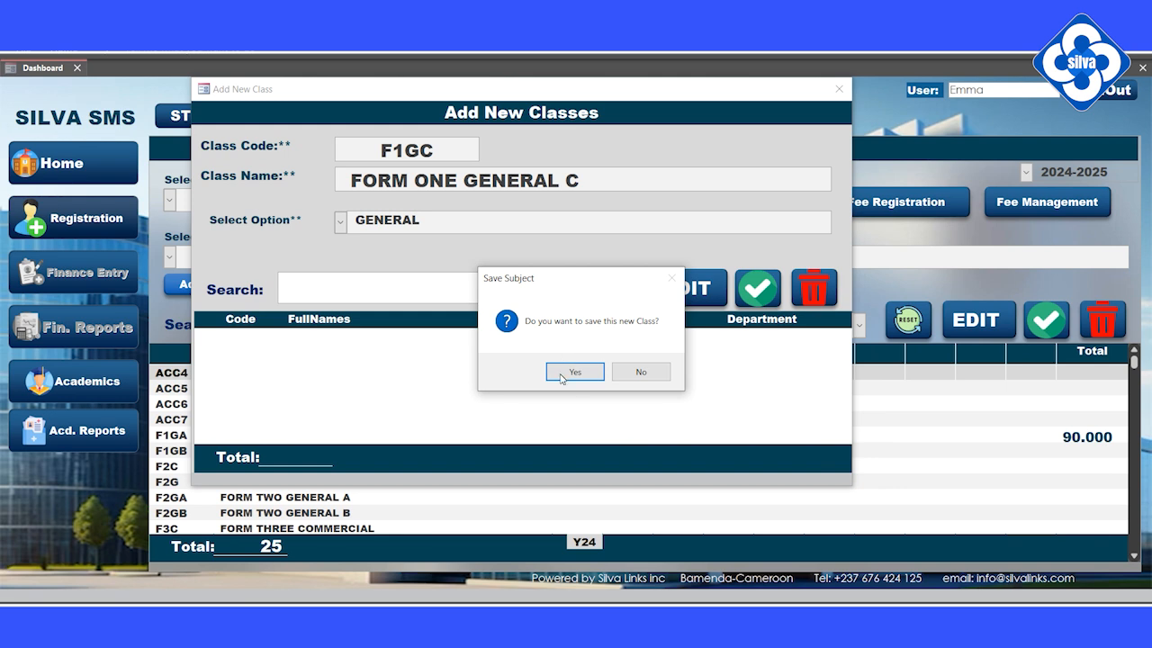
{"action": "left_click", "coordinate": [574, 373]}
{"action": "left_click", "coordinate": [642, 372]}
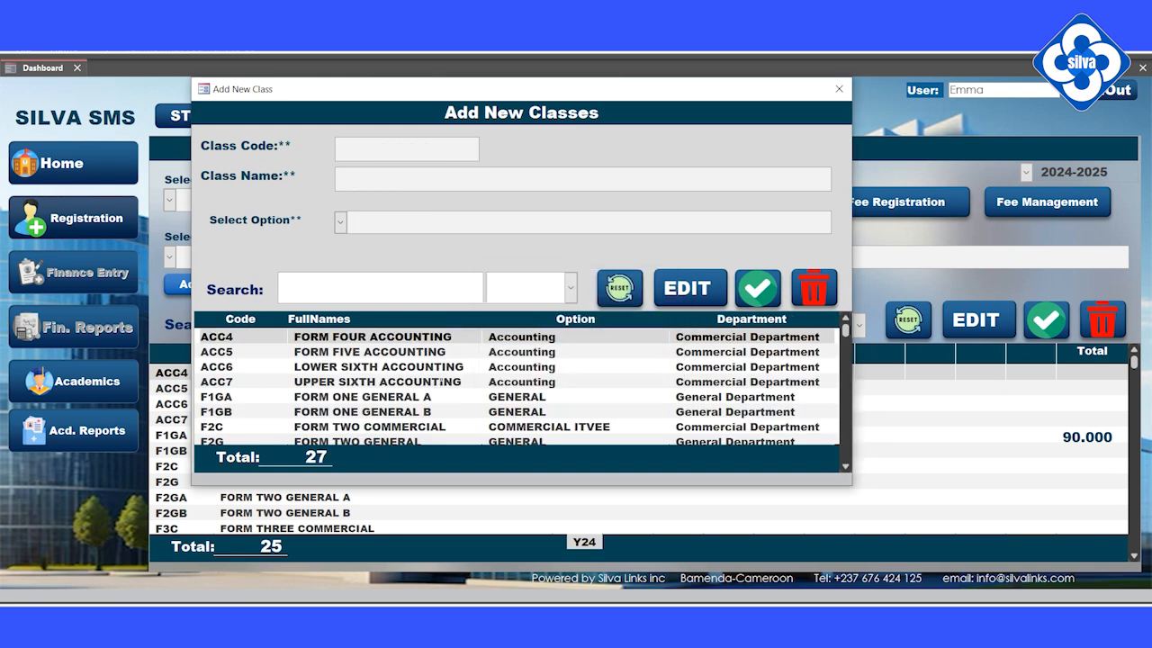
Filter the class list to GEN-O to confirm F1GC, then close the window.
{"action": "scroll", "coordinate": [516, 387], "scroll_direction": "down", "scroll_amount": 2}
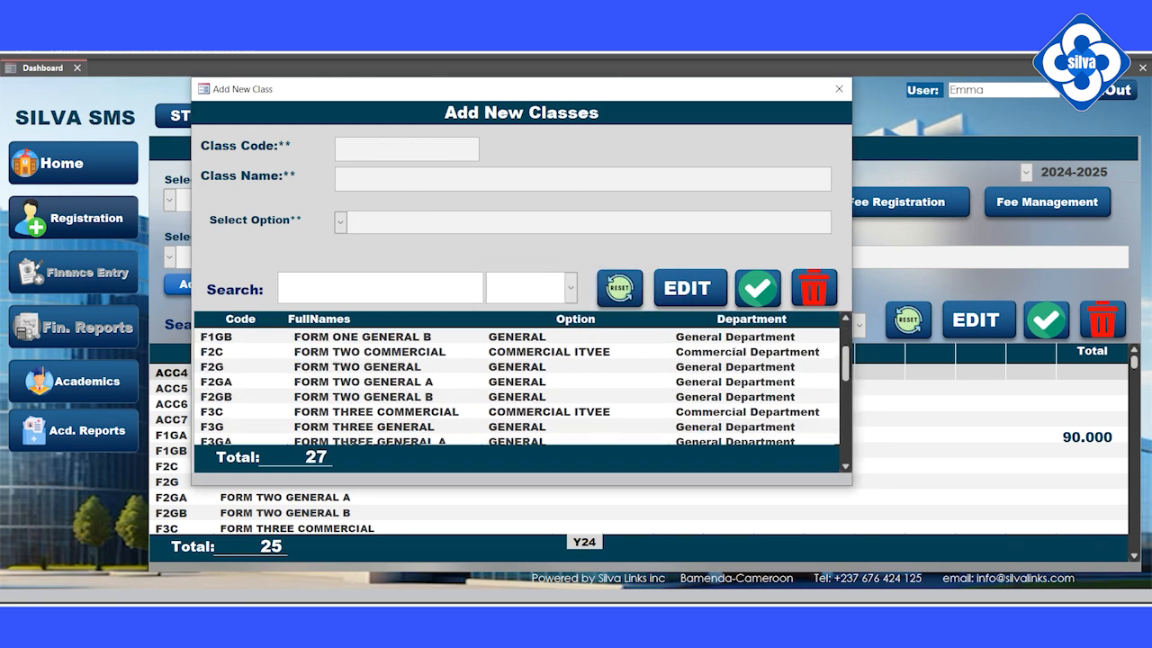
{"action": "left_click", "coordinate": [570, 288]}
{"action": "left_click", "coordinate": [565, 312]}
{"action": "scroll", "coordinate": [334, 413], "scroll_direction": "down", "scroll_amount": 1}
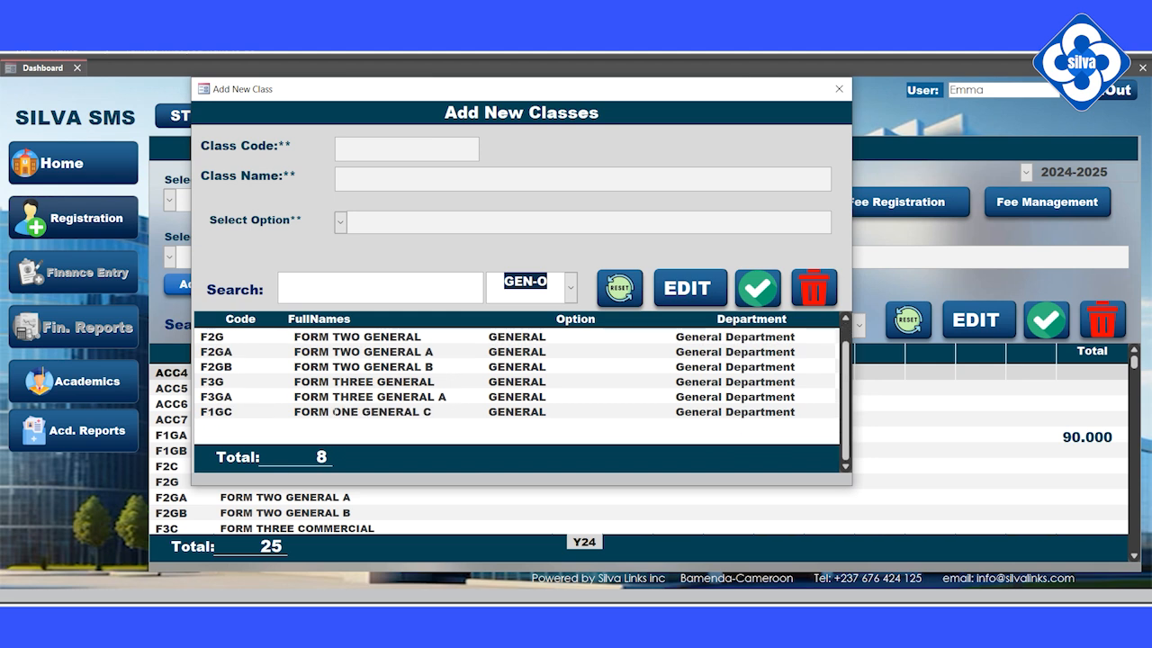
{"action": "left_click", "coordinate": [255, 412]}
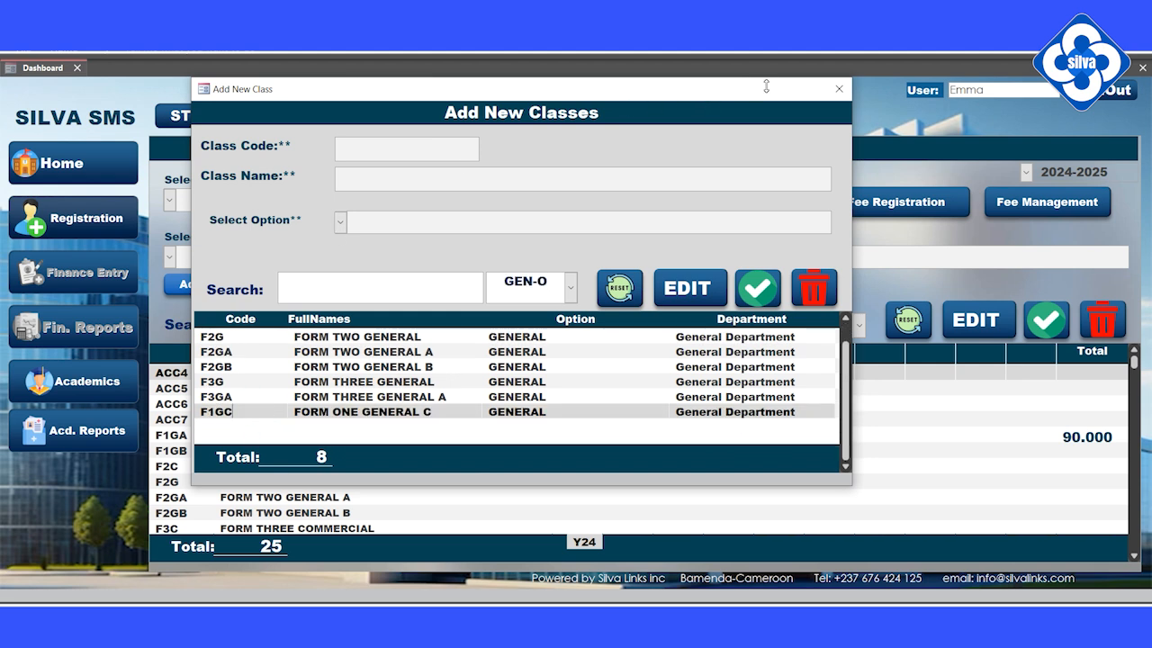
{"action": "left_click", "coordinate": [842, 94]}
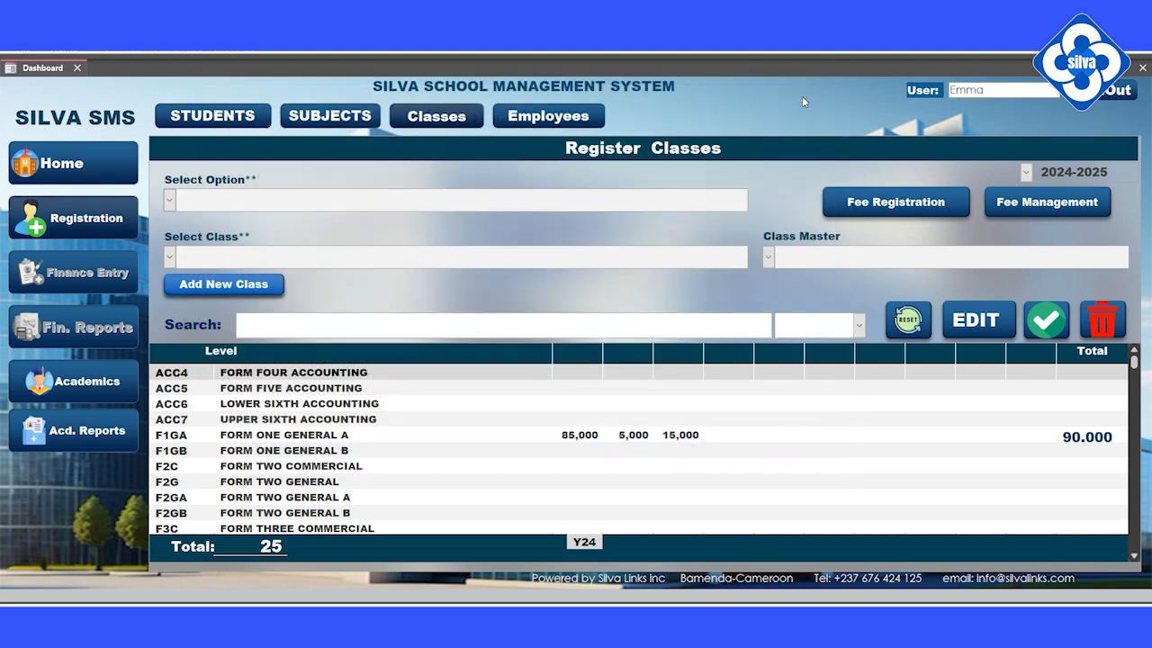
Select the GENERAL option and FORM ONE GENERAL C in the class registration form.
{"action": "left_click", "coordinate": [167, 198]}
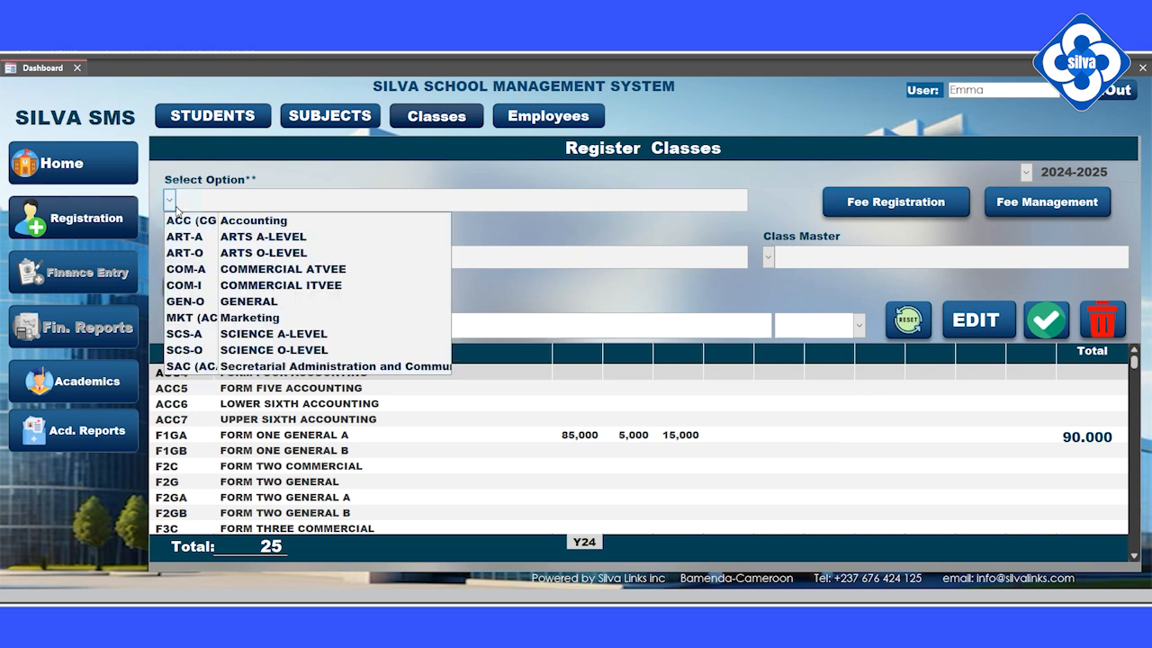
{"action": "left_click", "coordinate": [210, 304]}
{"action": "left_click", "coordinate": [169, 258]}
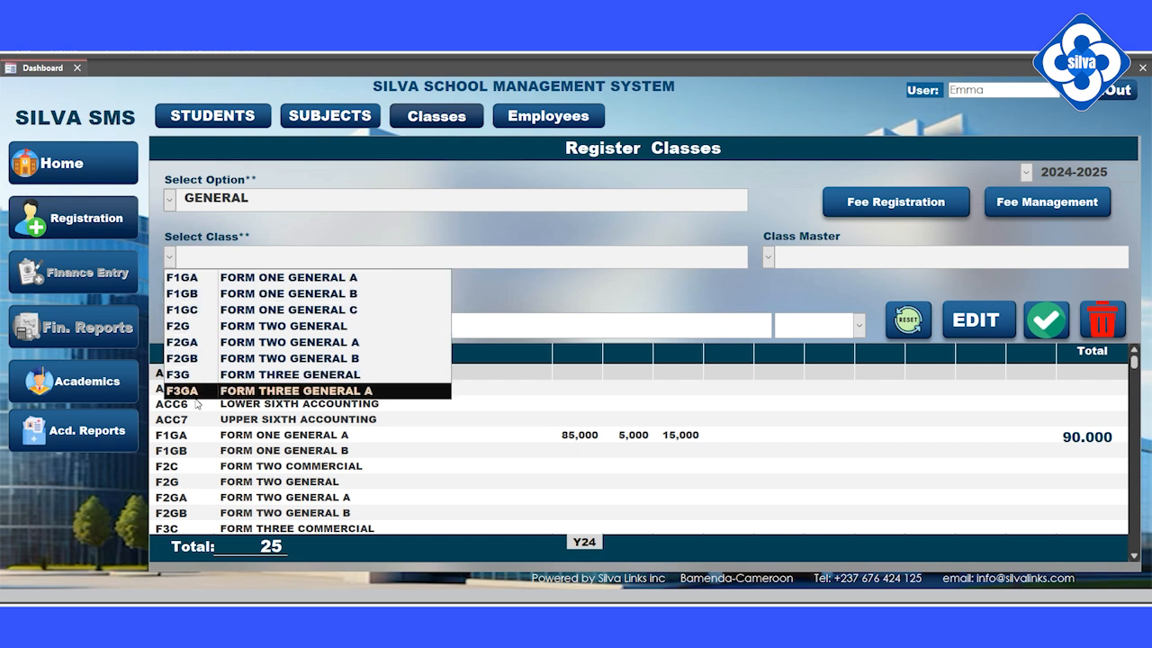
{"action": "left_click", "coordinate": [435, 118]}
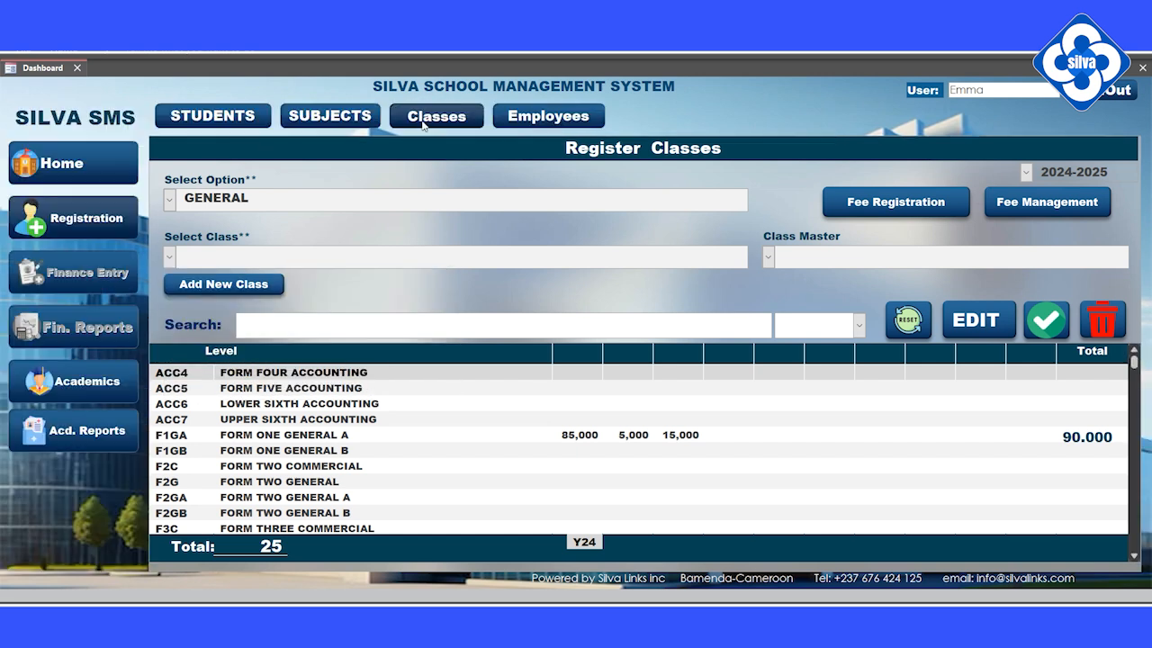
{"action": "left_click", "coordinate": [169, 200]}
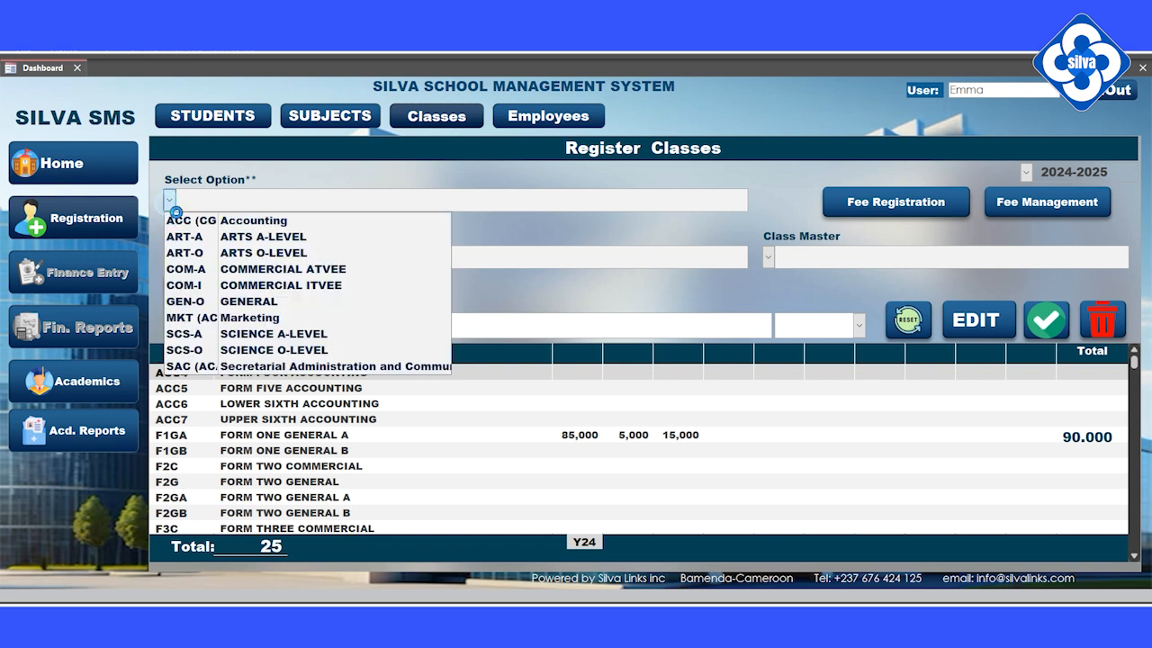
{"action": "left_click", "coordinate": [208, 305]}
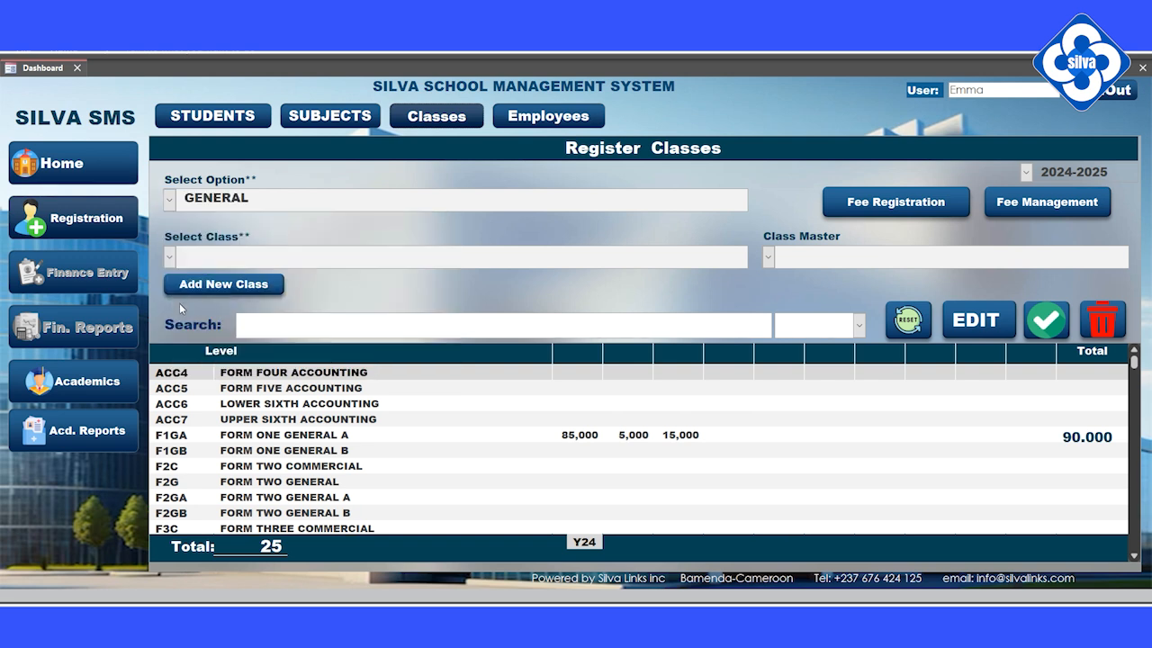
{"action": "left_click", "coordinate": [170, 260]}
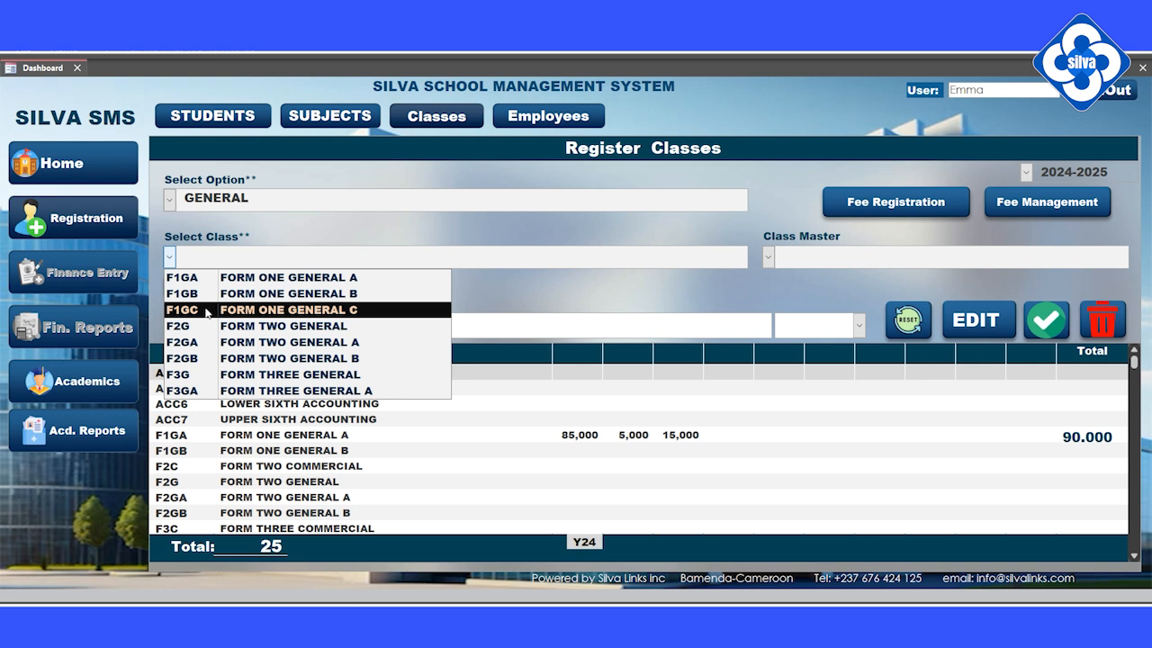
{"action": "left_click", "coordinate": [207, 310]}
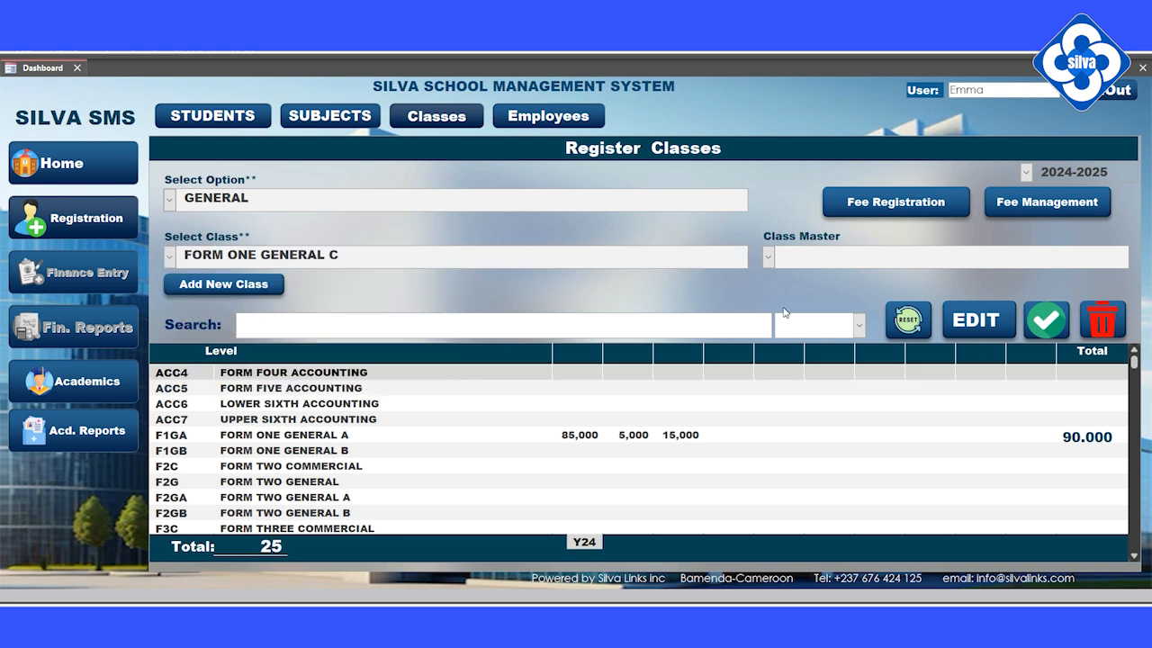
Assign a teacher as class master, save, and check the new F1GC row.
{"action": "left_click", "coordinate": [767, 256]}
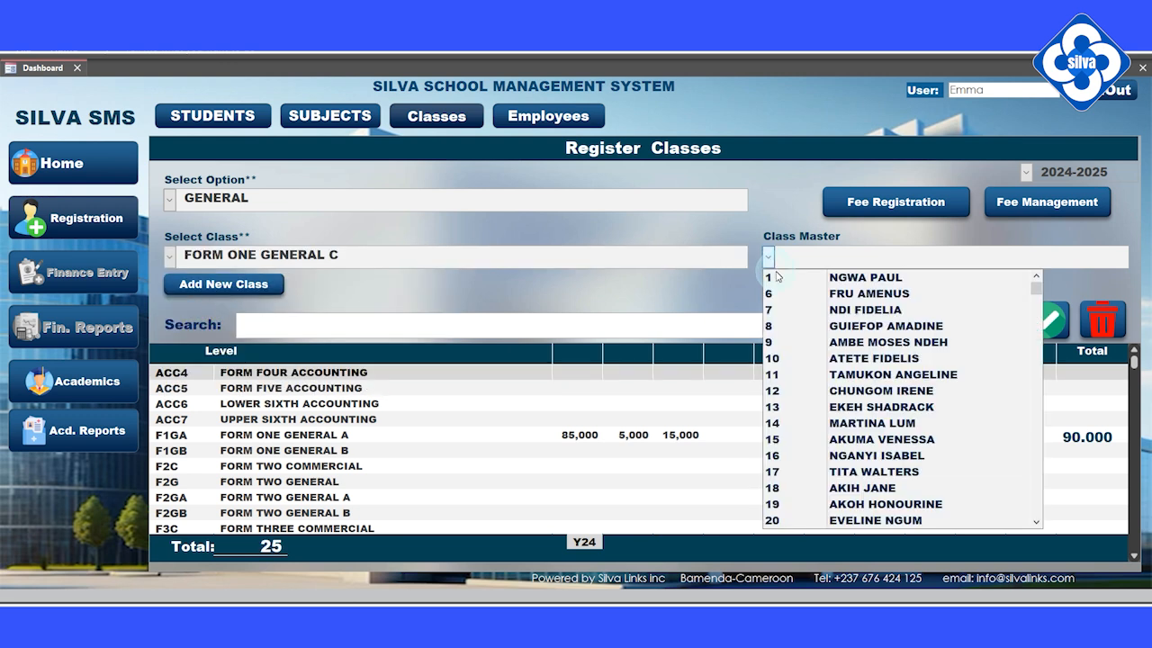
{"action": "left_click", "coordinate": [873, 423]}
{"action": "left_click", "coordinate": [1046, 321]}
{"action": "left_click", "coordinate": [596, 372]}
{"action": "left_click", "coordinate": [663, 372]}
{"action": "scroll", "coordinate": [639, 448], "scroll_direction": "down", "scroll_amount": 6}
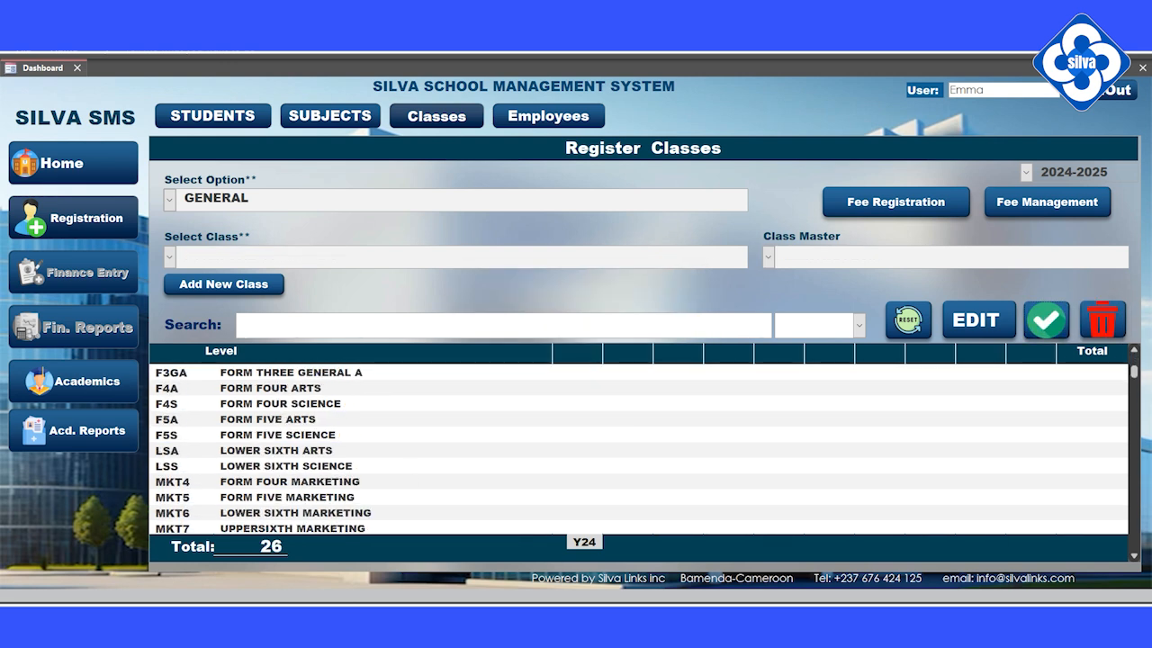
{"action": "left_click", "coordinate": [299, 497]}
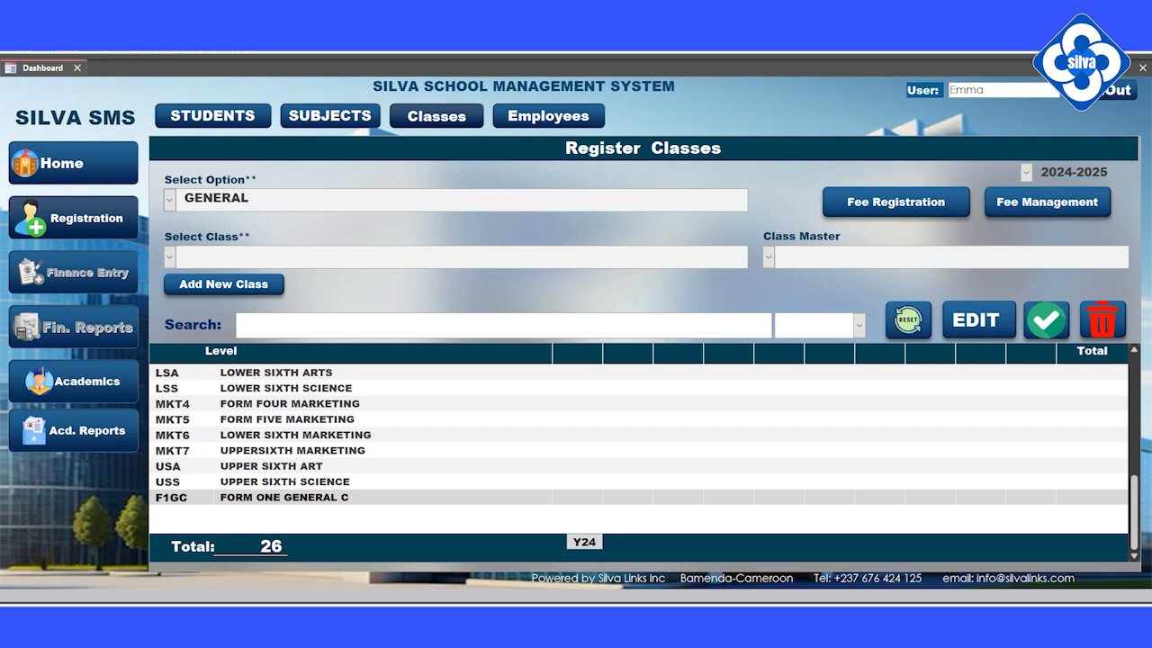
{"action": "scroll", "coordinate": [294, 483], "scroll_direction": "up", "scroll_amount": 6}
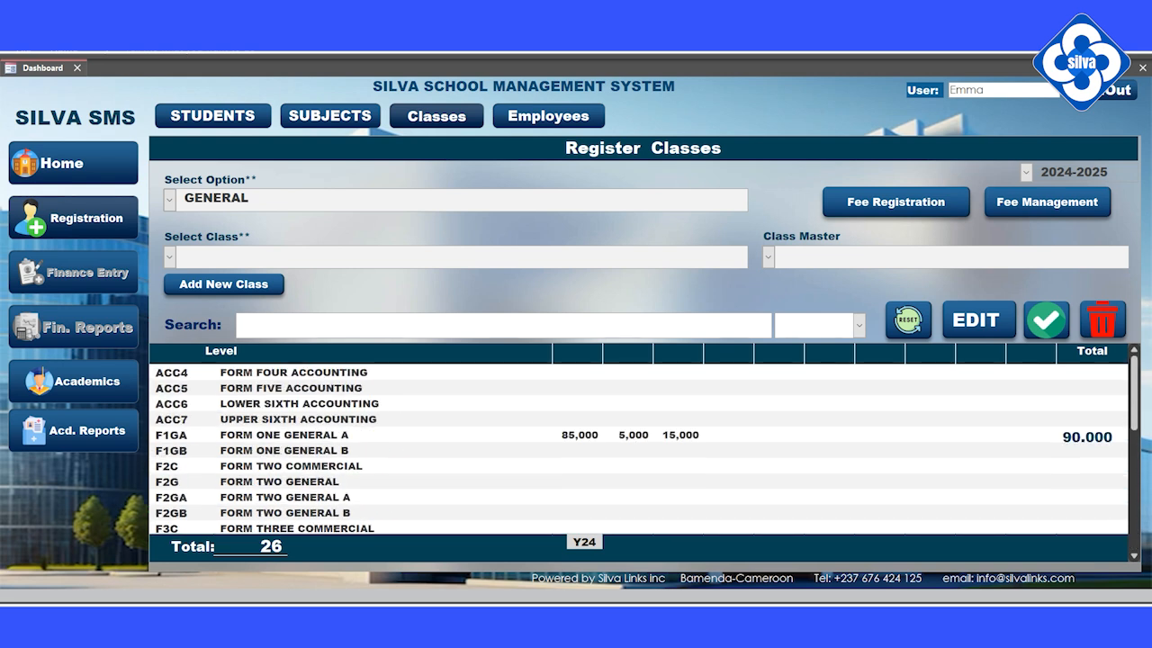
Load the F1GA row on Register Classes and open its Fee Management.
{"action": "left_click", "coordinate": [238, 119]}
{"action": "scroll", "coordinate": [253, 443], "scroll_direction": "down", "scroll_amount": 1}
{"action": "scroll", "coordinate": [250, 444], "scroll_direction": "down", "scroll_amount": 6}
{"action": "scroll", "coordinate": [262, 431], "scroll_direction": "up", "scroll_amount": 5}
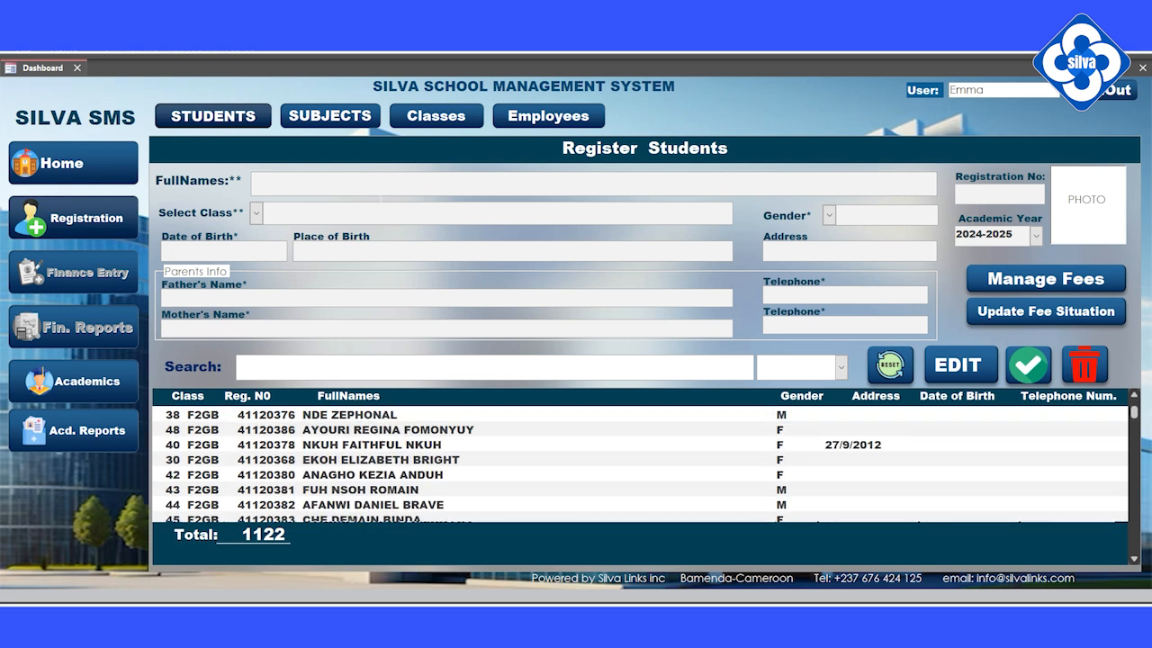
{"action": "left_click", "coordinate": [435, 115]}
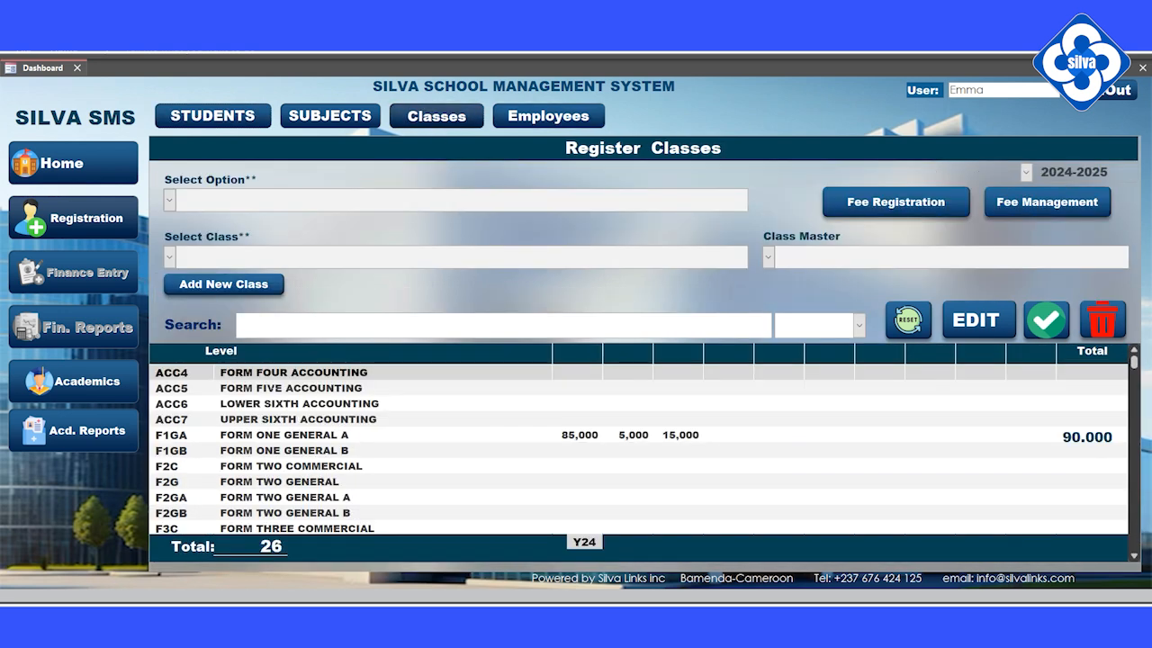
{"action": "left_click", "coordinate": [194, 435]}
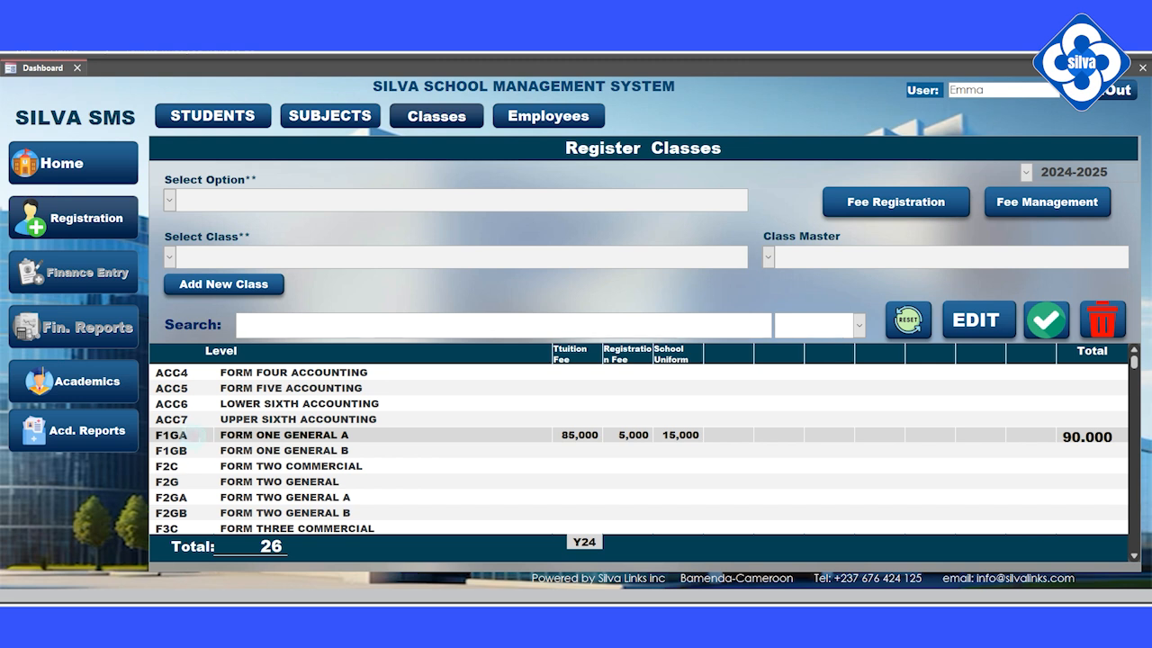
{"action": "left_click", "coordinate": [194, 435]}
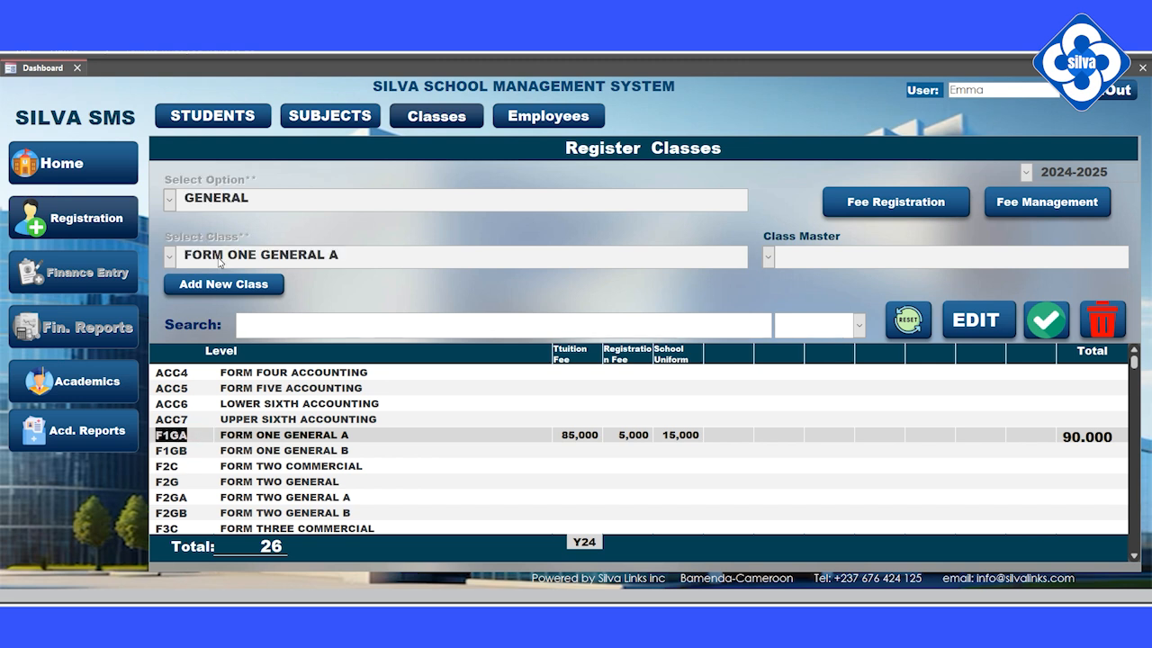
{"action": "left_click", "coordinate": [1026, 204]}
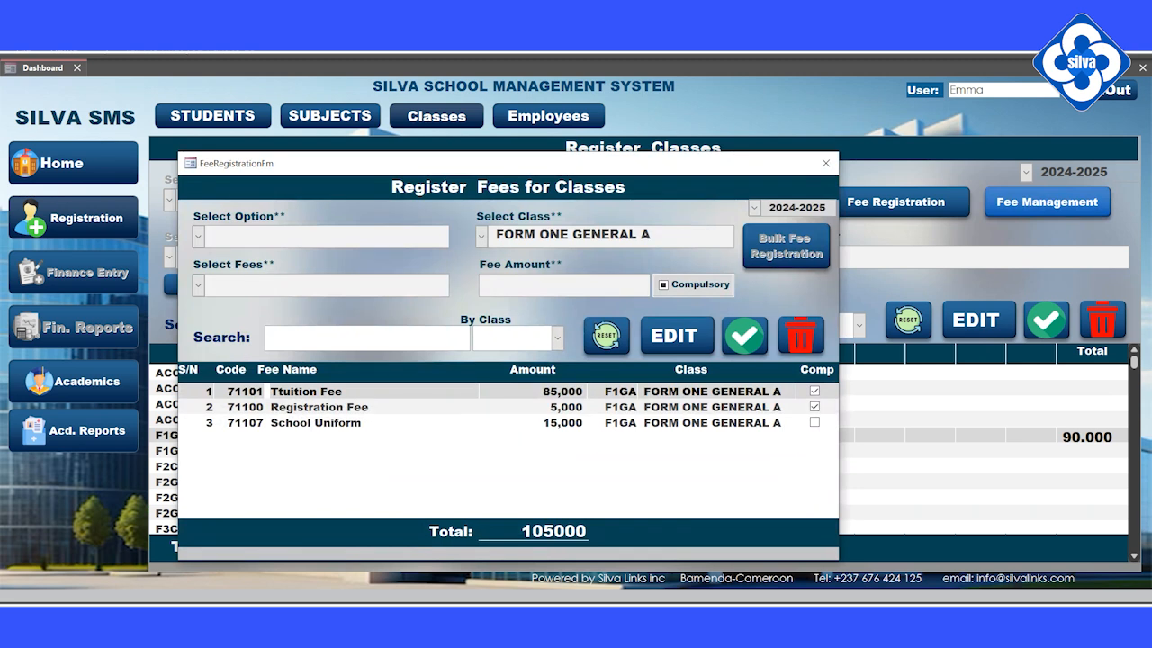
Change the Ttuition Fee amount from 85,000 to 90,000 and save the update.
{"action": "left_click", "coordinate": [381, 423]}
{"action": "left_click", "coordinate": [377, 393]}
{"action": "double_click", "coordinate": [331, 392]}
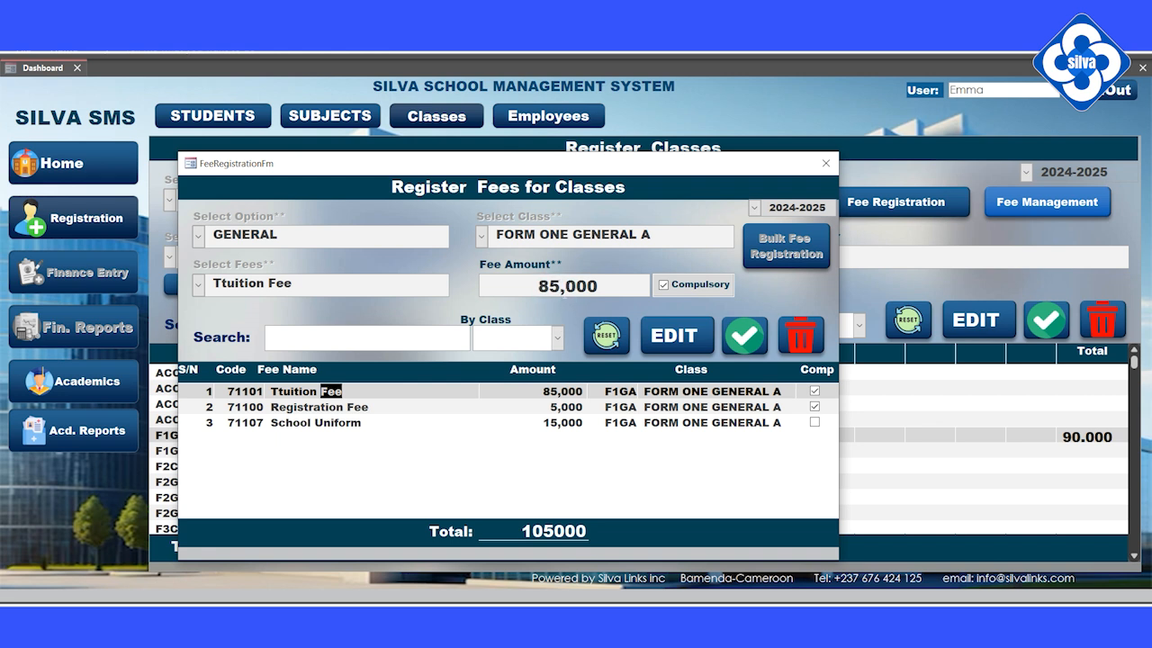
{"action": "left_click", "coordinate": [562, 286]}
{"action": "key", "text": "BackSpace"}
{"action": "key", "text": "BackSpace"}
{"action": "type", "text": "90"}
{"action": "left_click", "coordinate": [744, 339]}
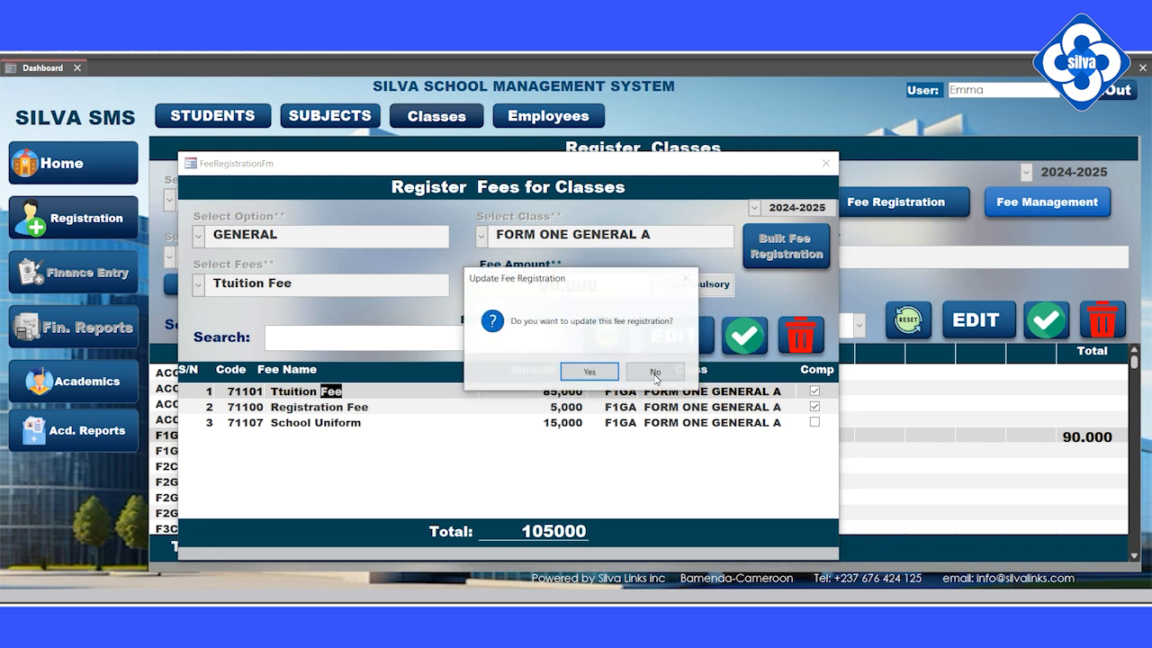
{"action": "left_click", "coordinate": [589, 371]}
{"action": "left_click", "coordinate": [642, 372]}
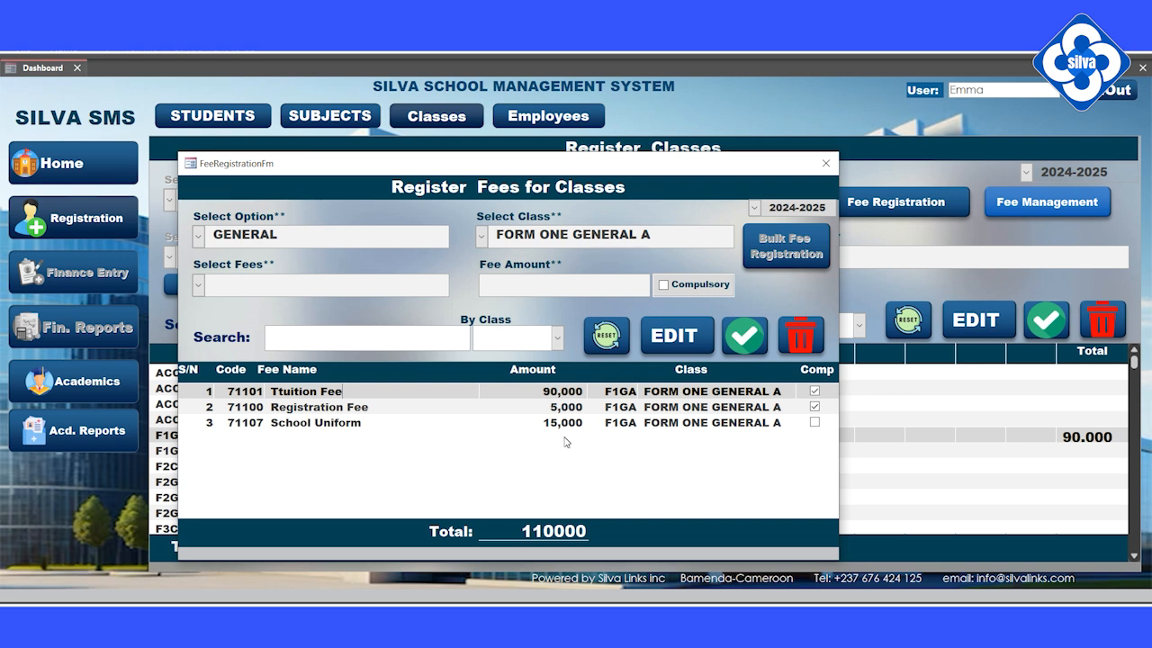
Register a compulsory PTA Fee of 25,000 for FORM ONE GENERAL A.
{"action": "left_click", "coordinate": [197, 286]}
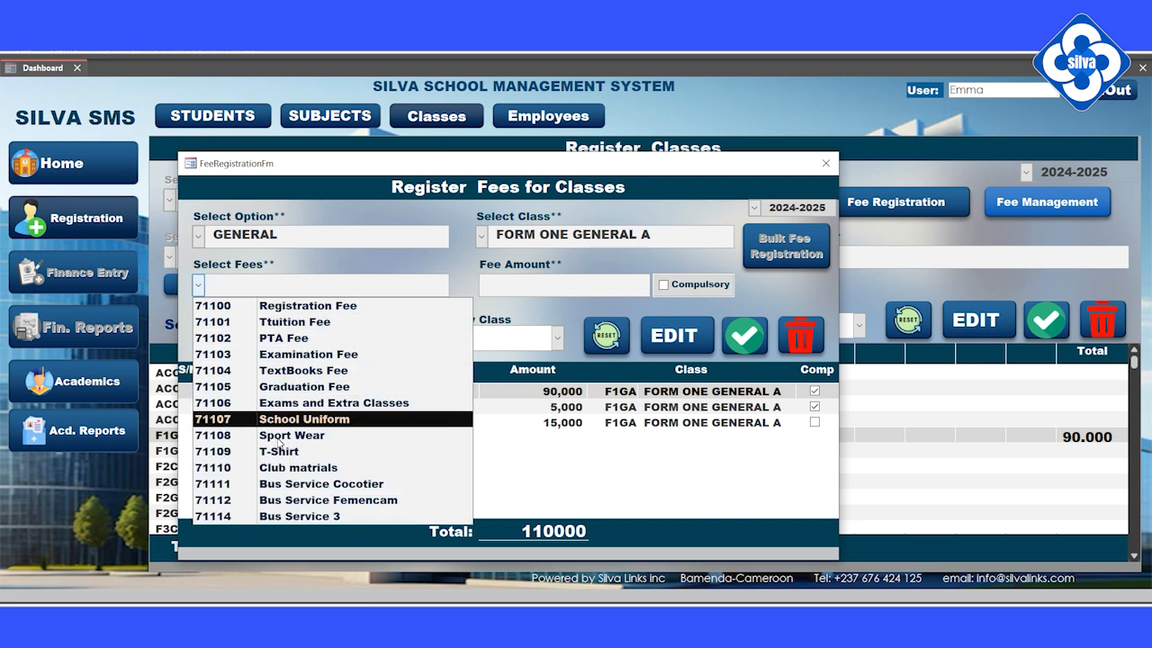
{"action": "left_click", "coordinate": [288, 338]}
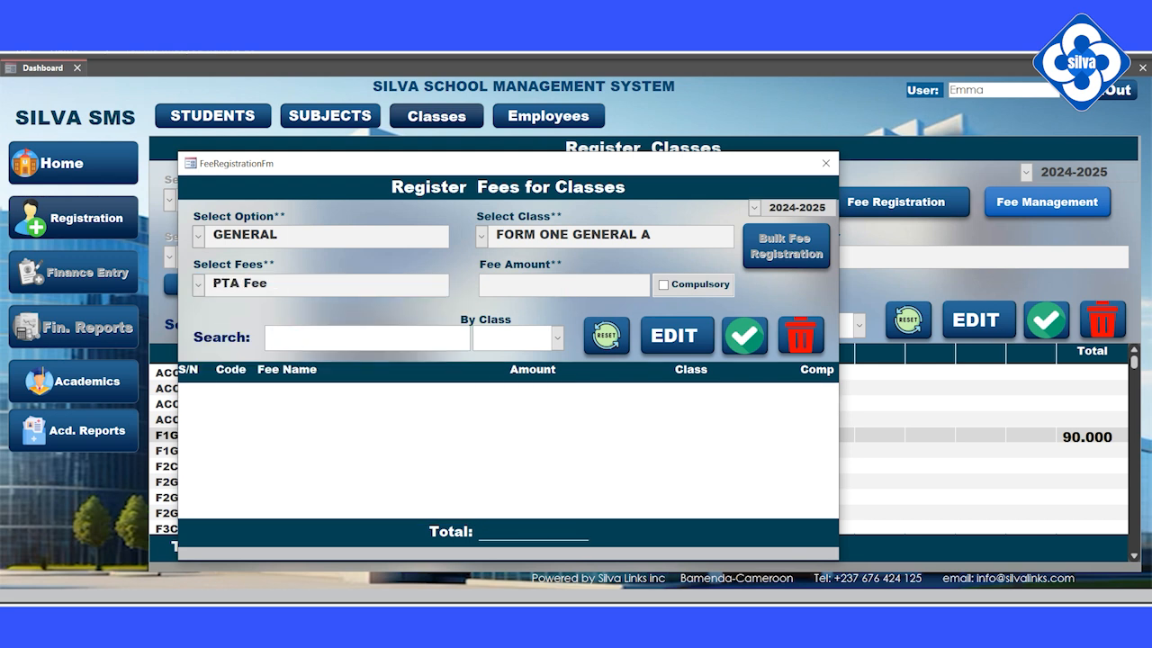
{"action": "left_click", "coordinate": [558, 285]}
{"action": "type", "text": "25000"}
{"action": "left_click", "coordinate": [664, 285]}
{"action": "left_click", "coordinate": [738, 349]}
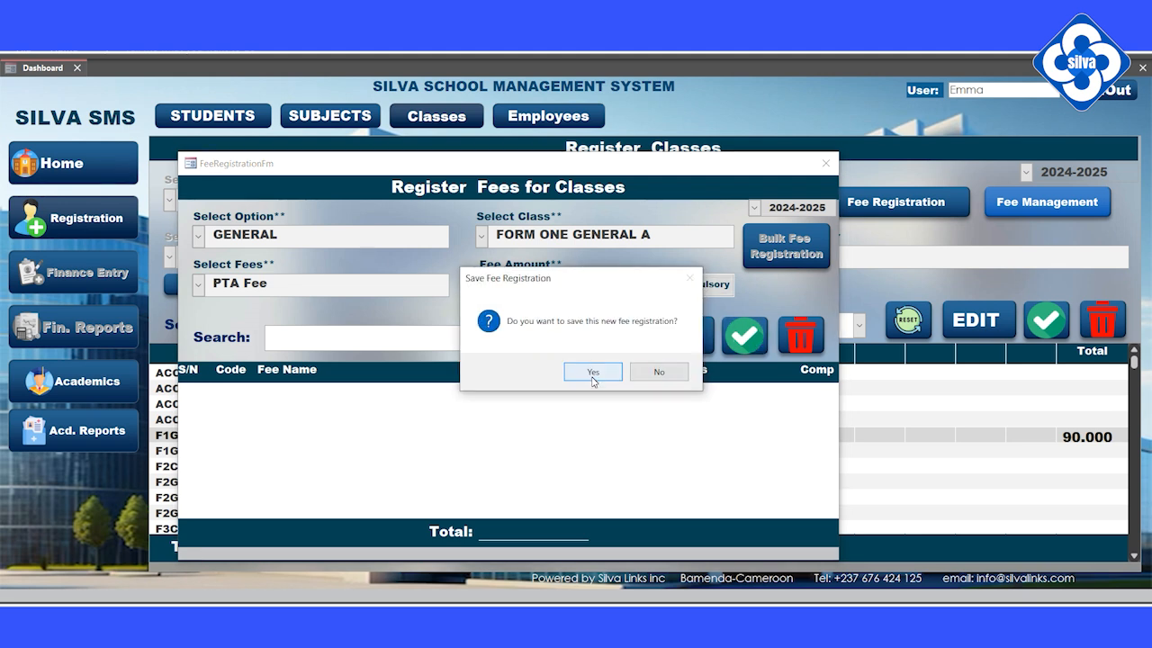
{"action": "left_click", "coordinate": [596, 374]}
{"action": "left_click", "coordinate": [646, 371]}
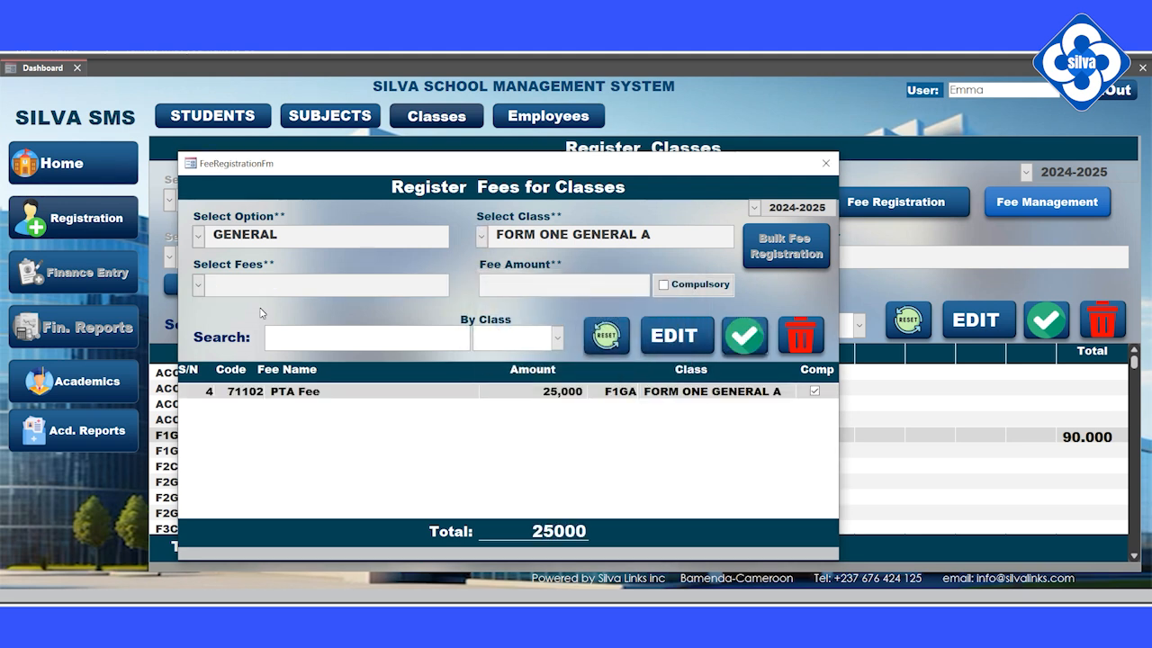
Register a non-compulsory Bus Service 3 fee of 50,000.
{"action": "left_click", "coordinate": [199, 287]}
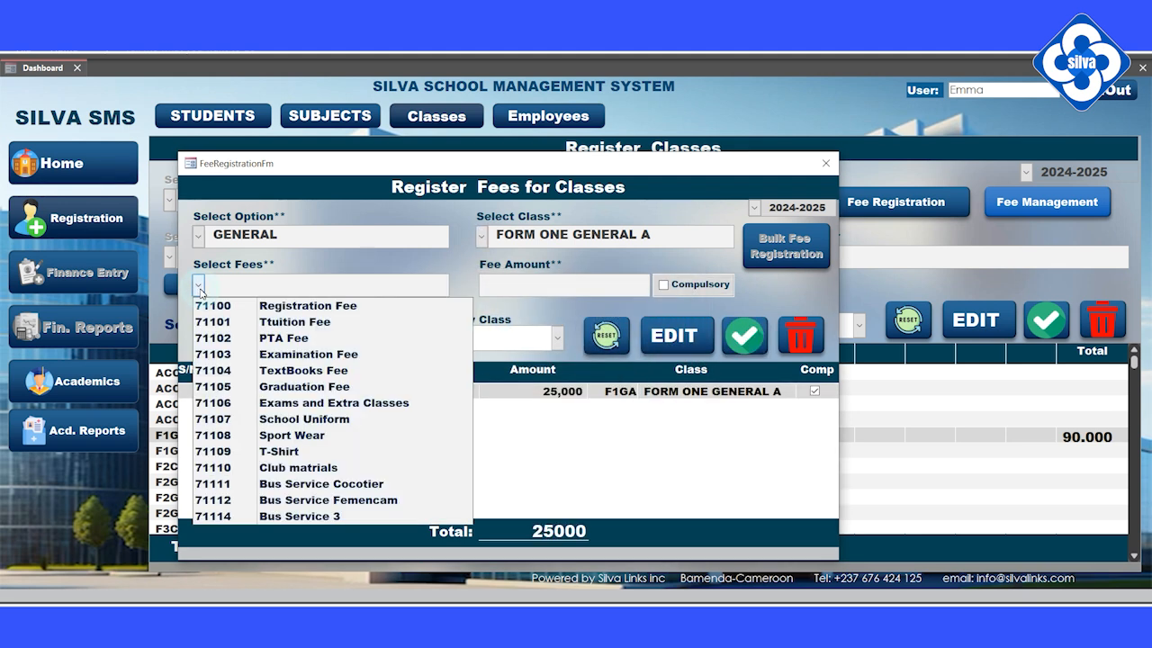
{"action": "left_click", "coordinate": [305, 516]}
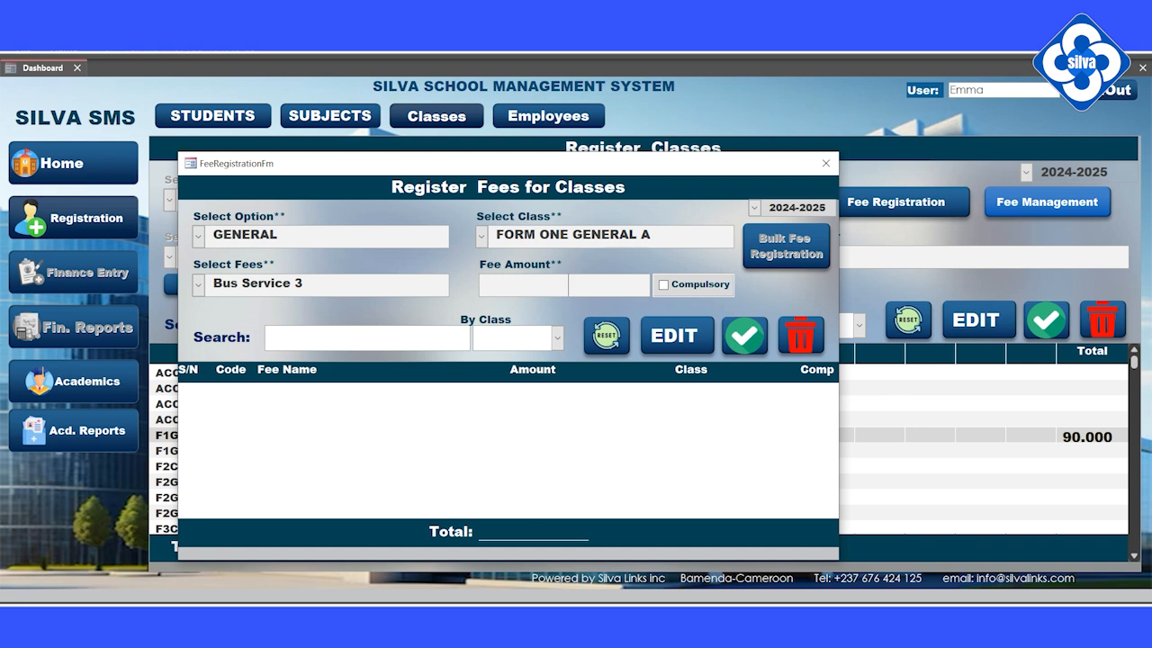
{"action": "left_click", "coordinate": [568, 285]}
{"action": "type", "text": "50000"}
{"action": "left_click", "coordinate": [417, 287]}
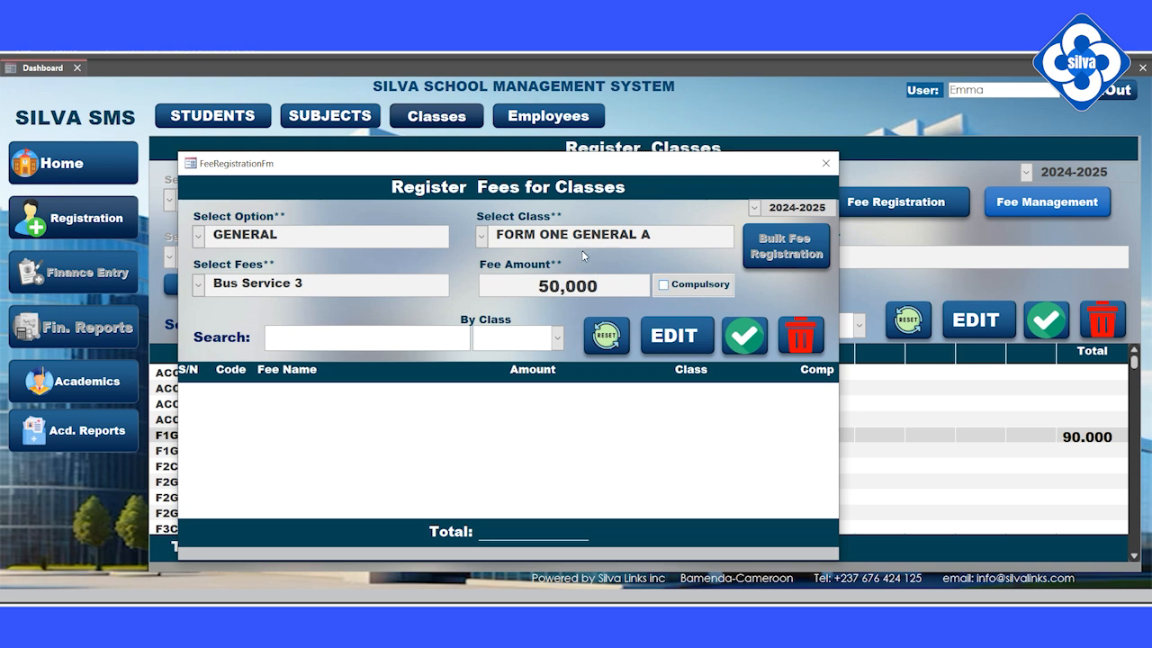
{"action": "left_click", "coordinate": [743, 336]}
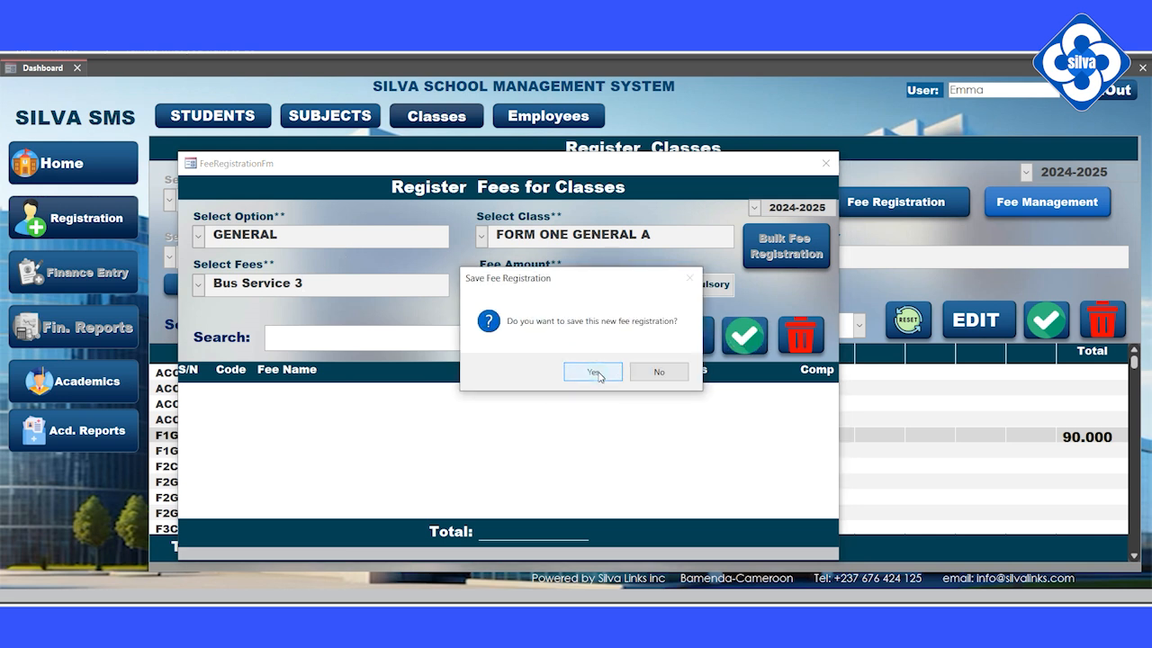
{"action": "left_click", "coordinate": [592, 371]}
{"action": "left_click", "coordinate": [666, 376]}
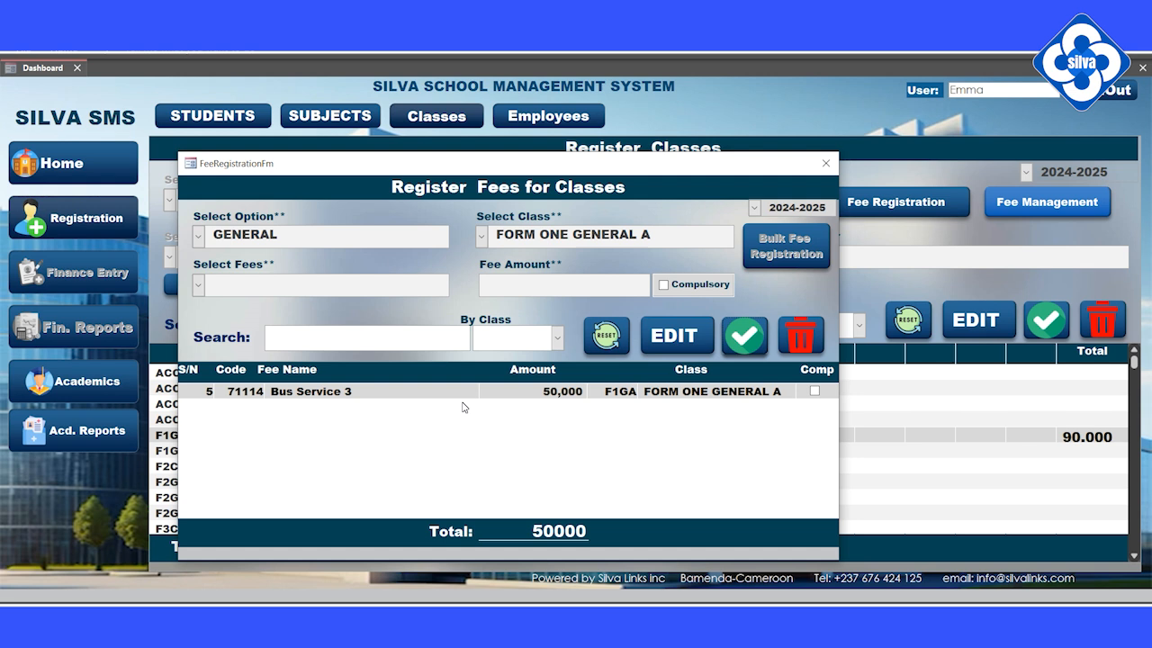
Reset the fee form and filter the fee list by class F1GA.
{"action": "left_click", "coordinate": [596, 342]}
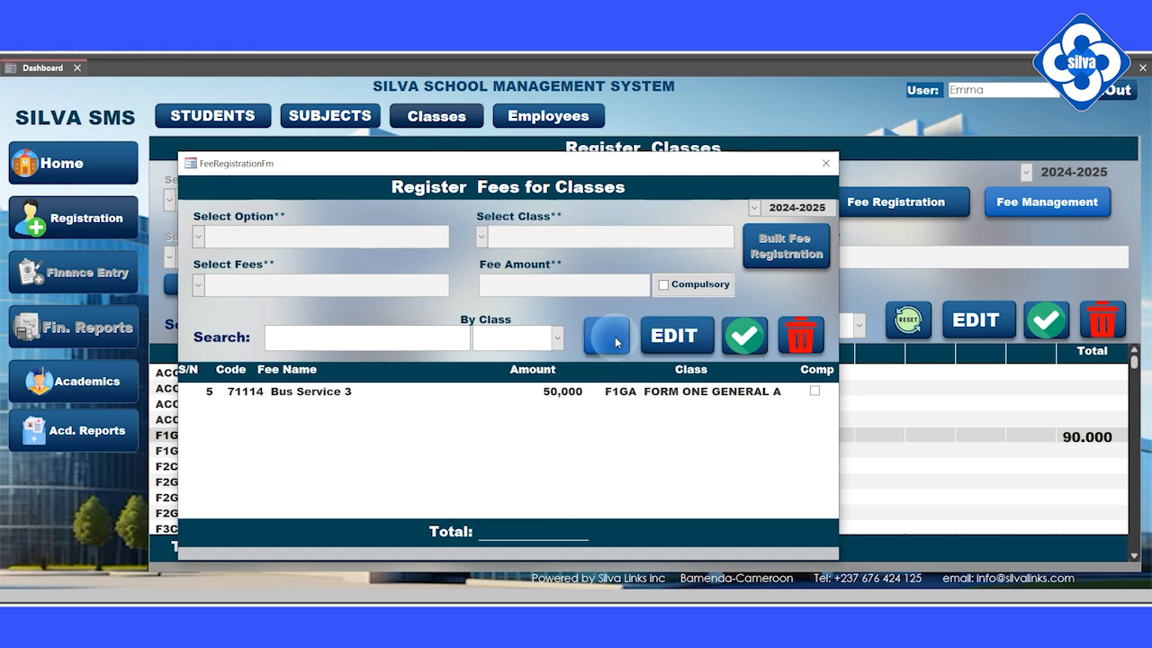
{"action": "left_click", "coordinate": [557, 338]}
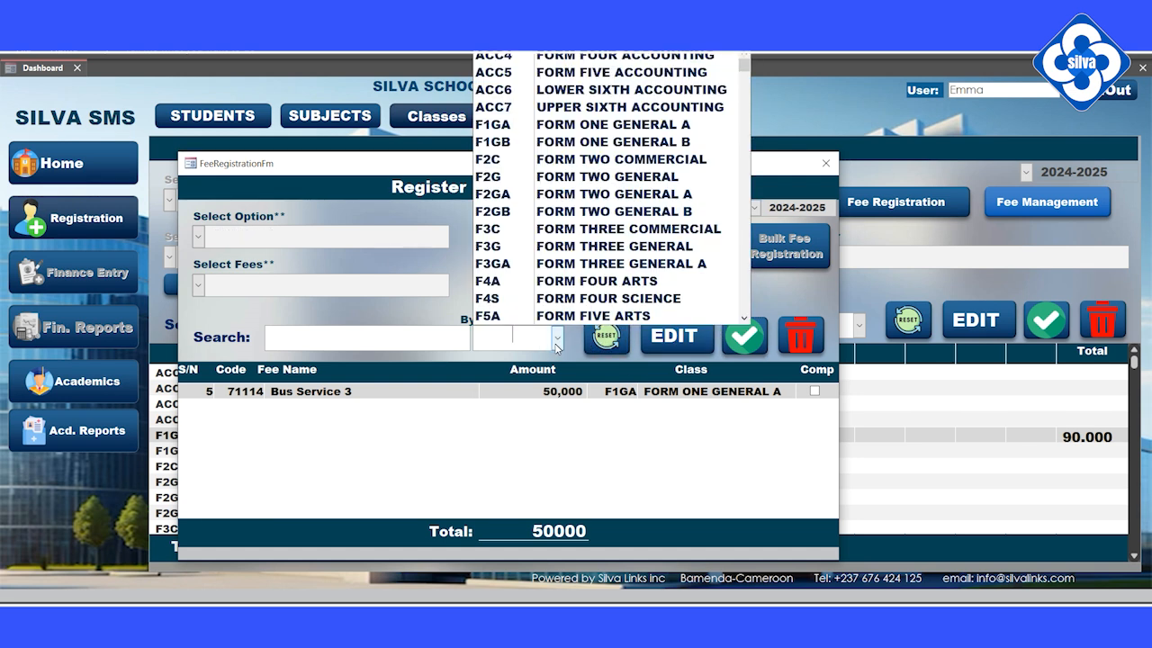
{"action": "left_click", "coordinate": [514, 124]}
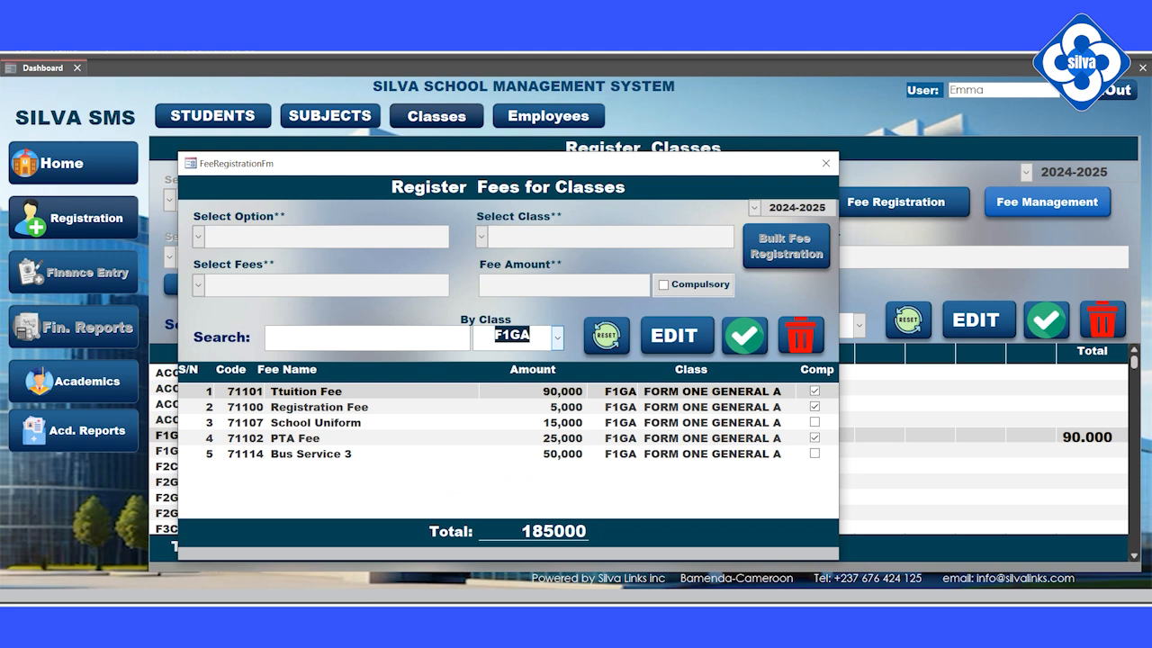
Review the 185000 total and the Bus Service 3 and School Uniform rows, then close the window.
{"action": "double_click", "coordinate": [525, 535]}
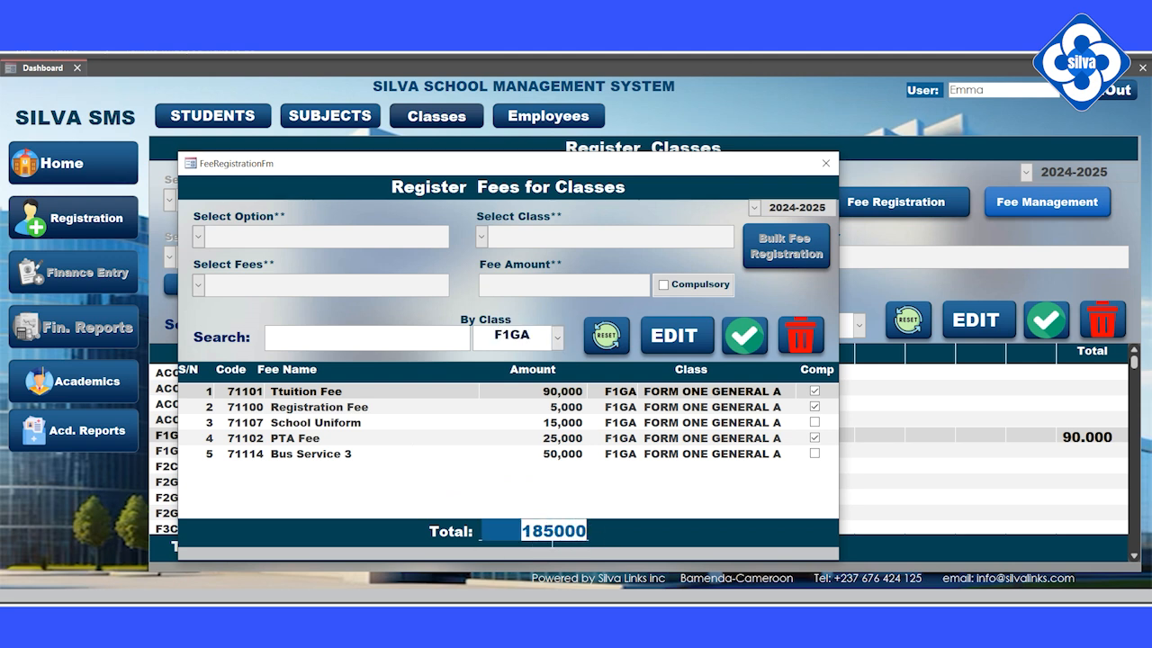
{"action": "left_click", "coordinate": [552, 538]}
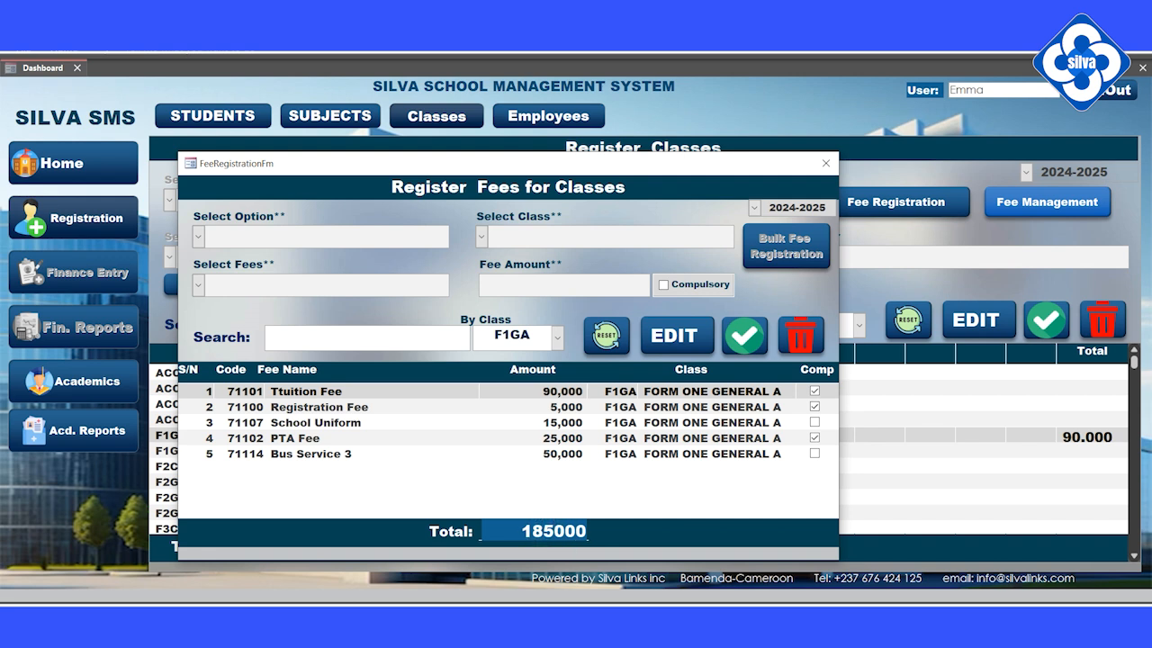
{"action": "left_click", "coordinate": [764, 454]}
{"action": "left_click", "coordinate": [758, 422]}
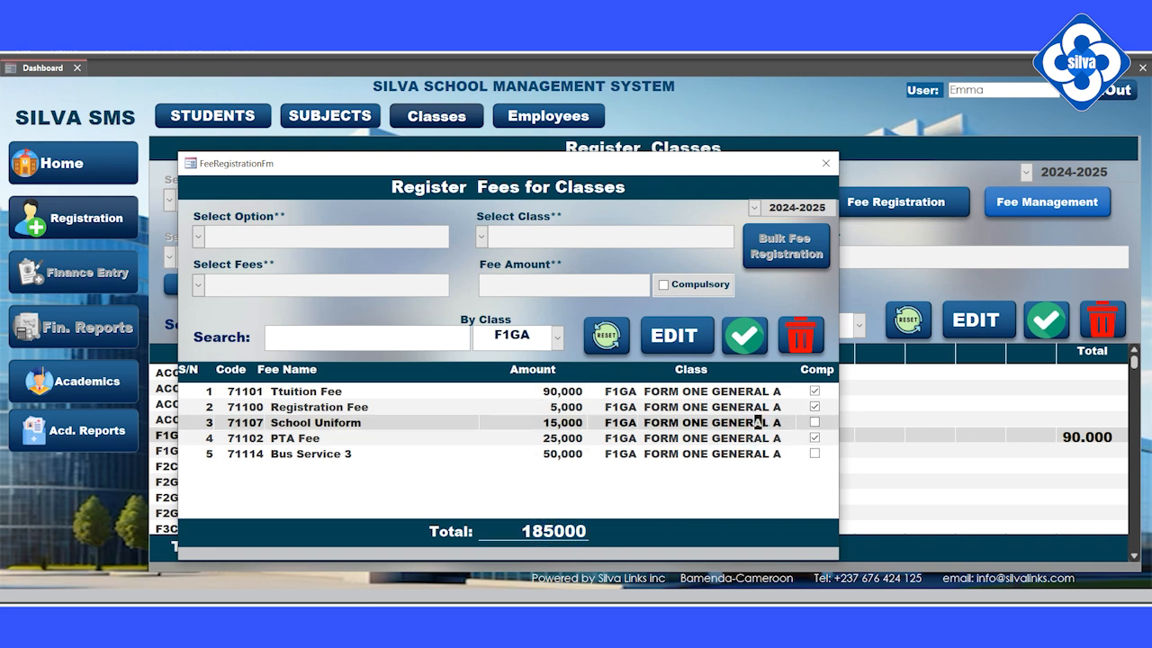
{"action": "left_click", "coordinate": [760, 453]}
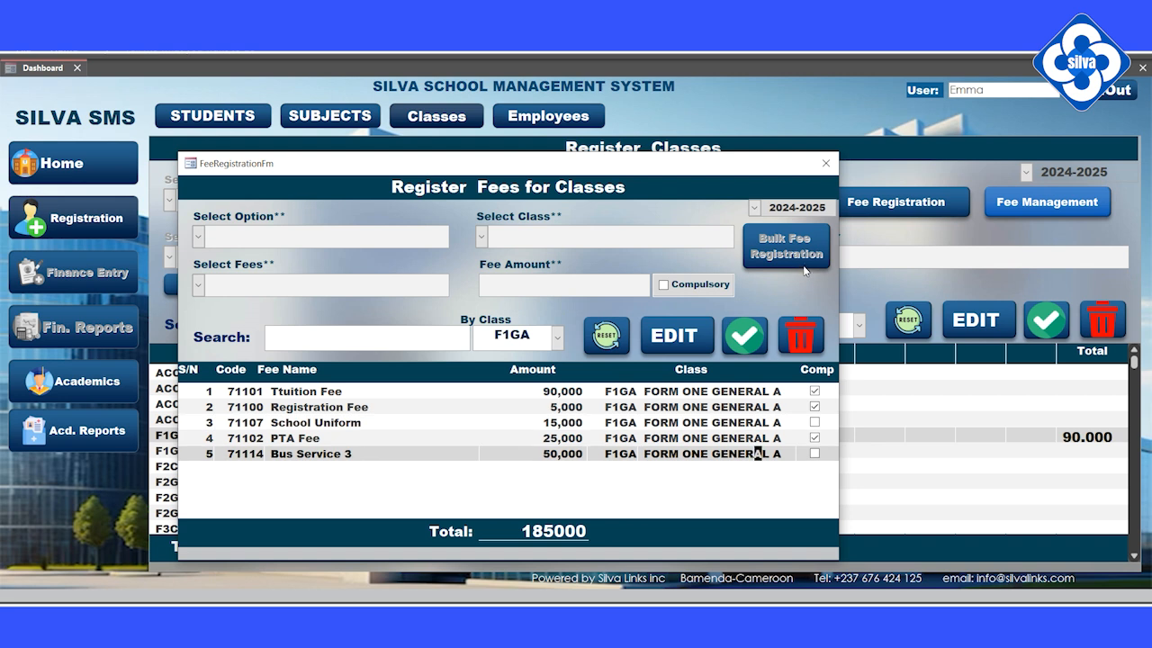
{"action": "left_click", "coordinate": [826, 165]}
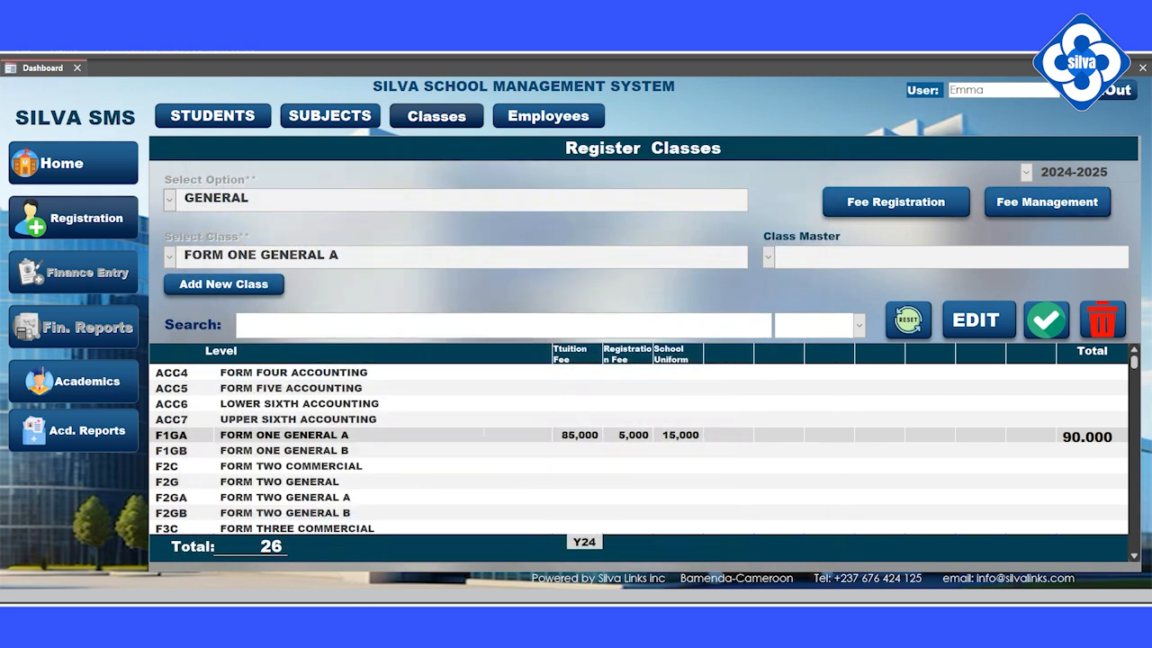
Refresh the class grid and inspect FORM ONE GENERAL A's fees and 120.000 total.
{"action": "left_click", "coordinate": [907, 320]}
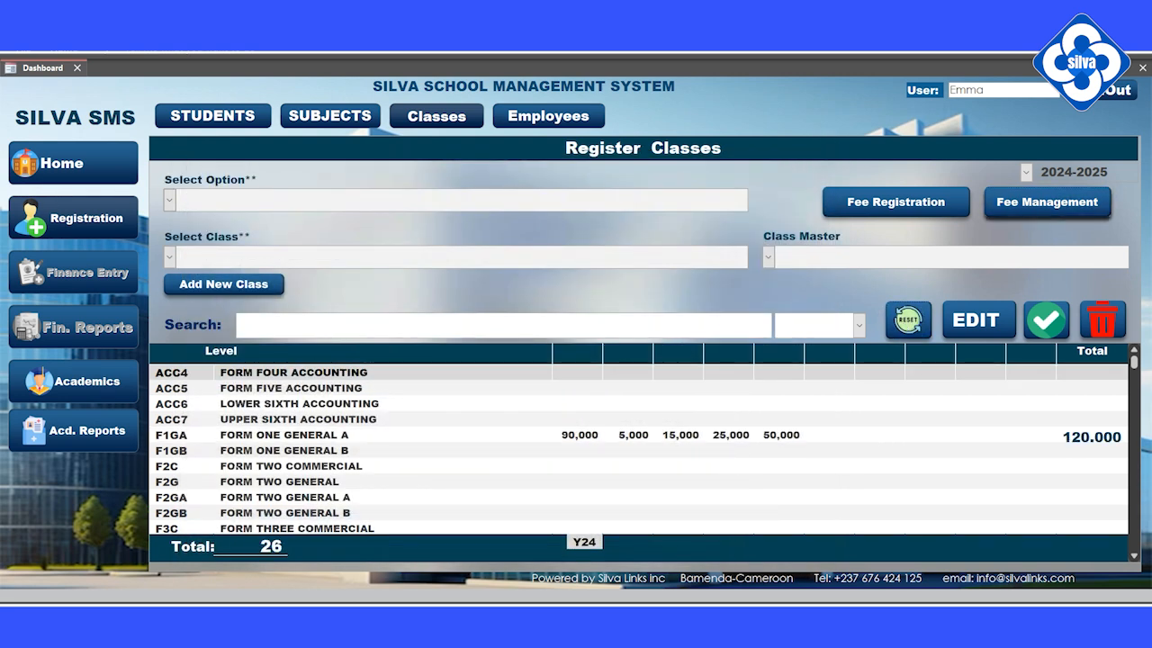
{"action": "left_click", "coordinate": [348, 435]}
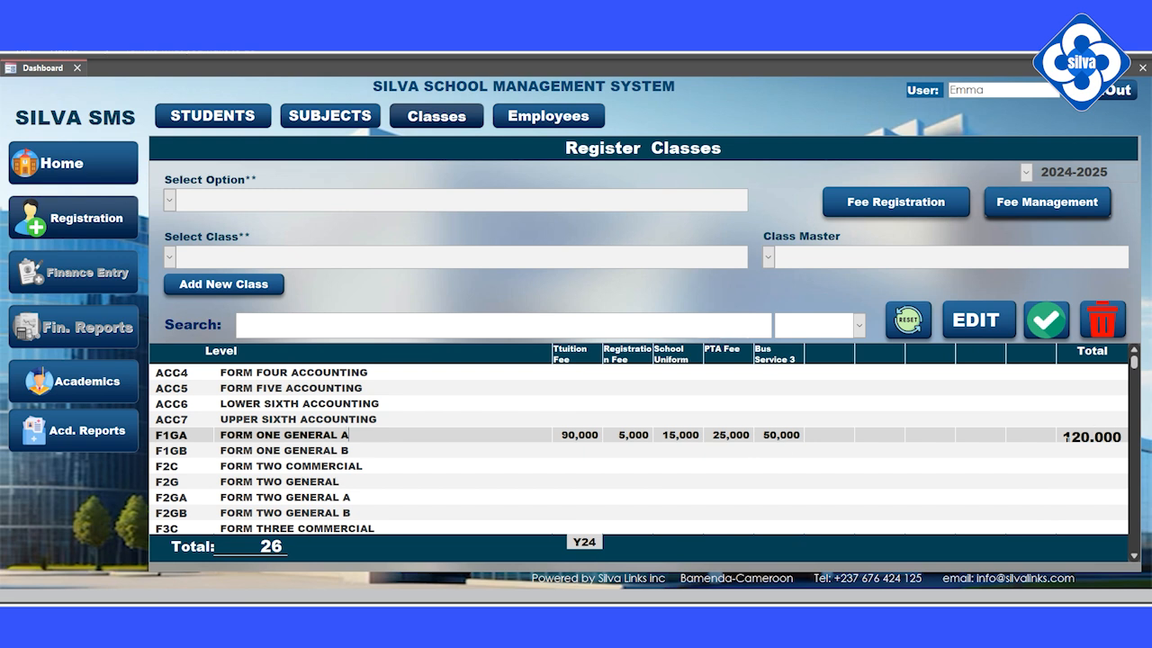
{"action": "left_click_drag", "start_coordinate": [1072, 436], "coordinate": [1118, 448]}
{"action": "left_click", "coordinate": [1090, 436]}
{"action": "left_click", "coordinate": [1064, 437]}
Move down the class list and select FORM TWO GENERAL A.
{"action": "left_click", "coordinate": [403, 421]}
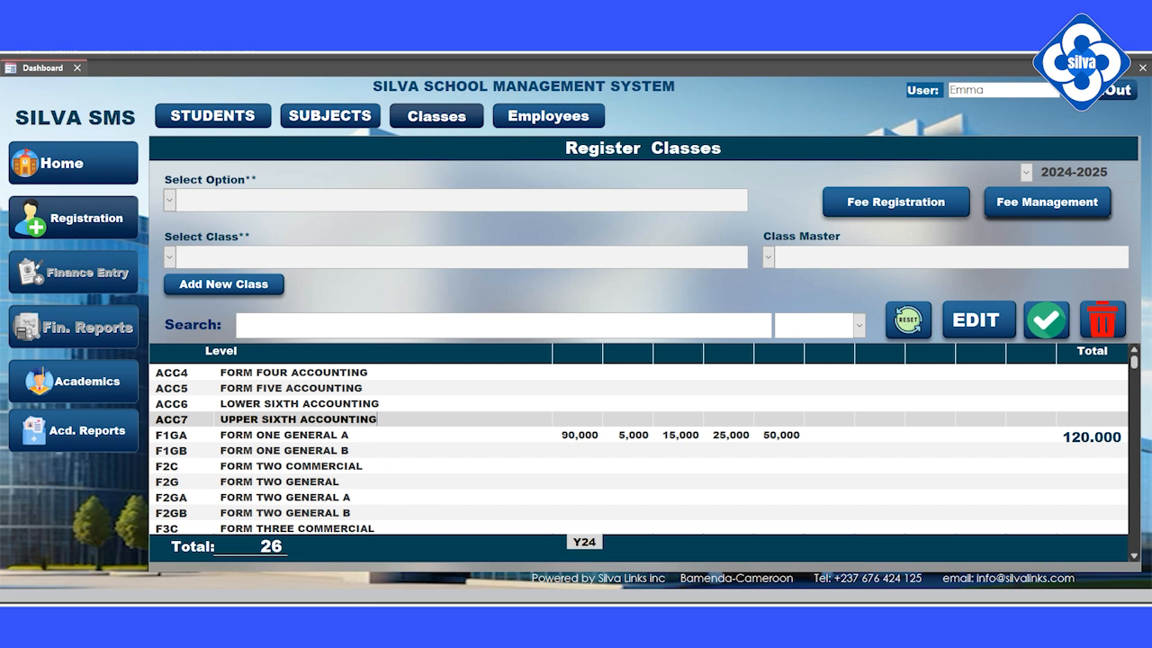
{"action": "left_click", "coordinate": [390, 452]}
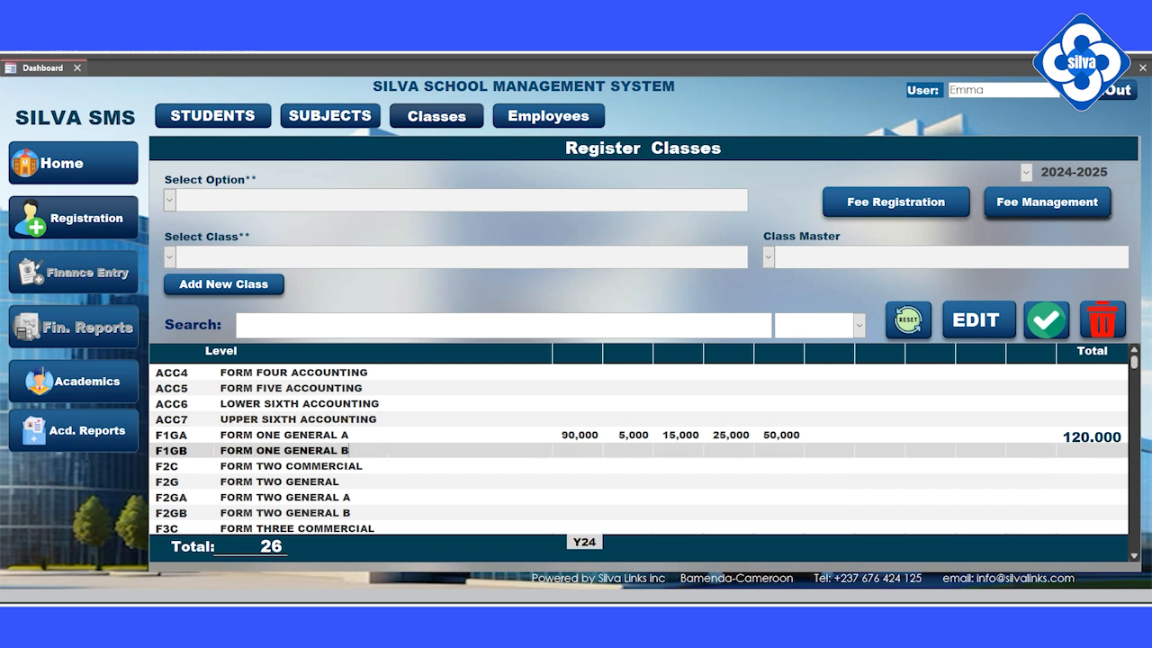
{"action": "left_click", "coordinate": [375, 481]}
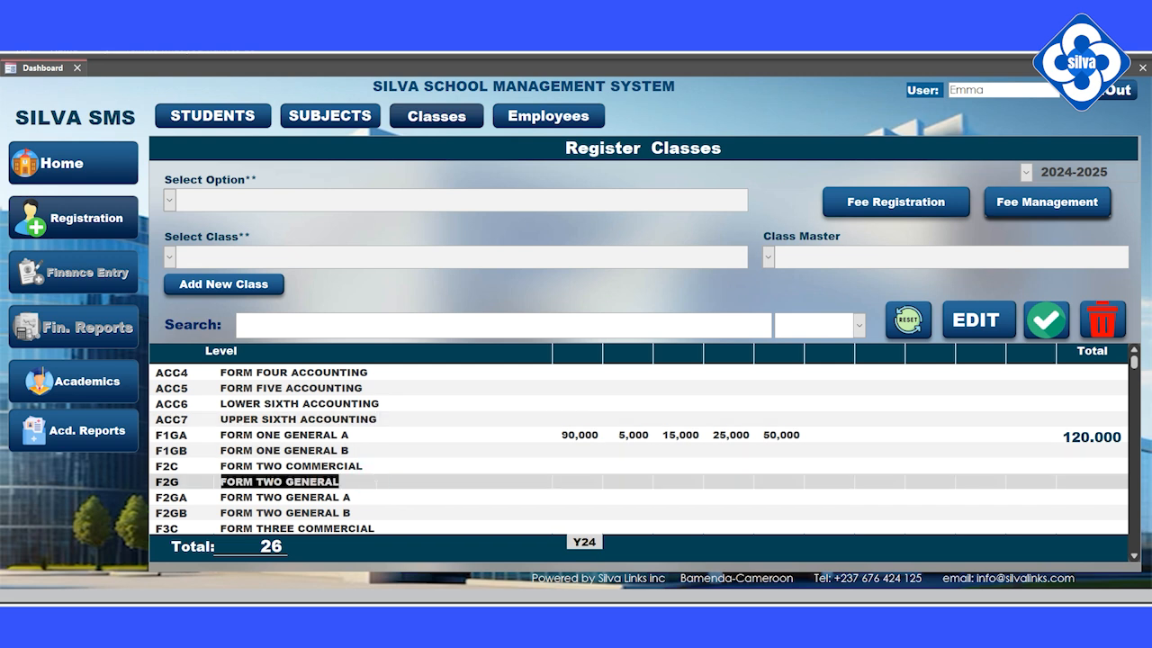
{"action": "left_click", "coordinate": [380, 512]}
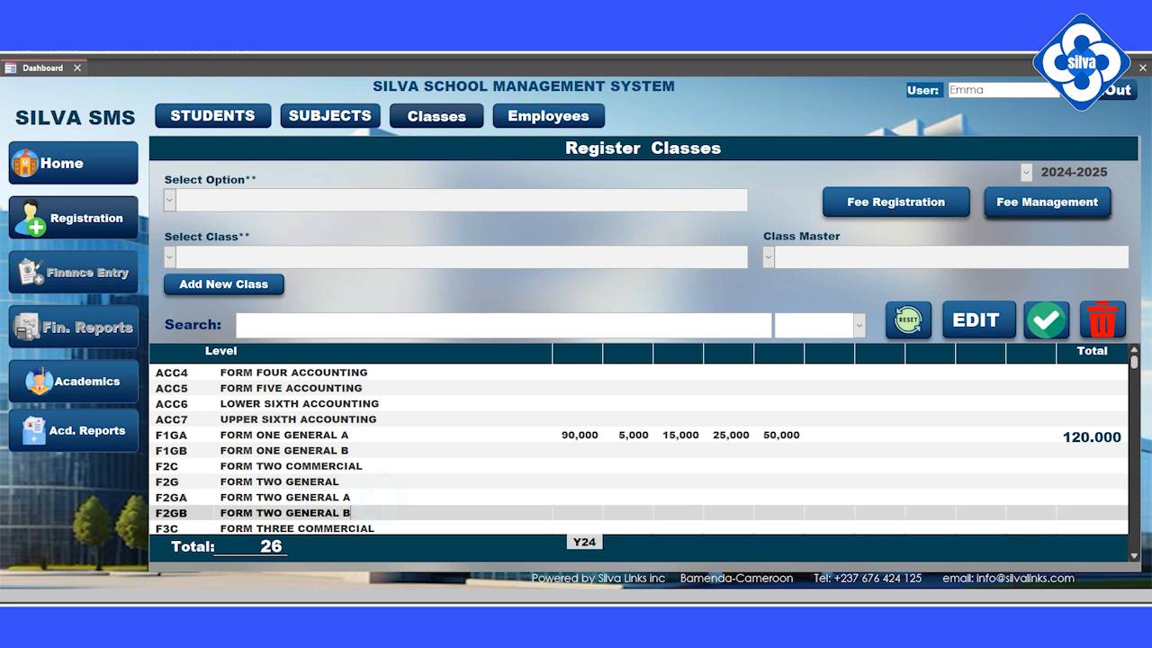
{"action": "left_click", "coordinate": [384, 497]}
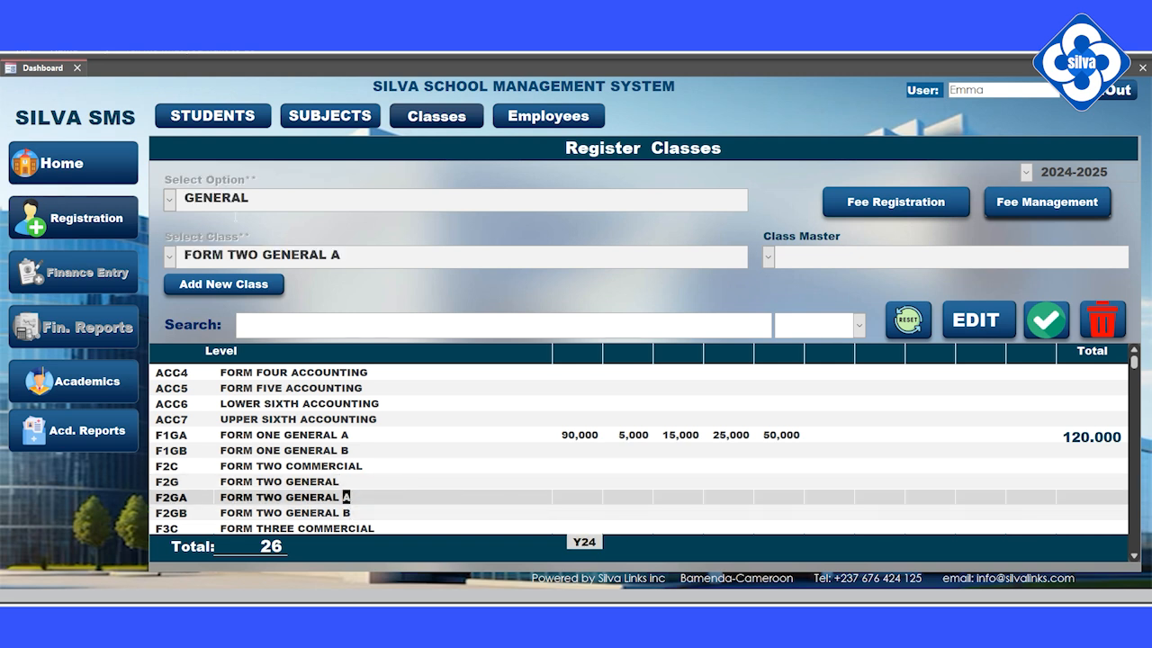
Register a compulsory 5,000 Registration Fee for FORM TWO GENERAL A.
{"action": "left_click", "coordinate": [1040, 205]}
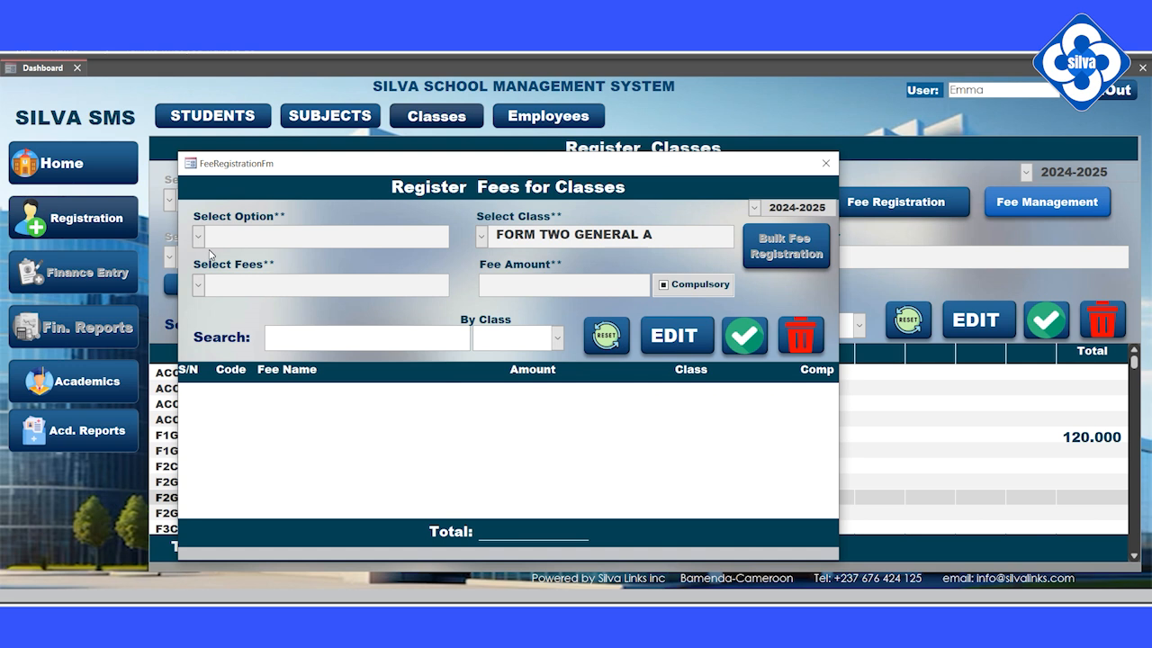
{"action": "left_click", "coordinate": [198, 285]}
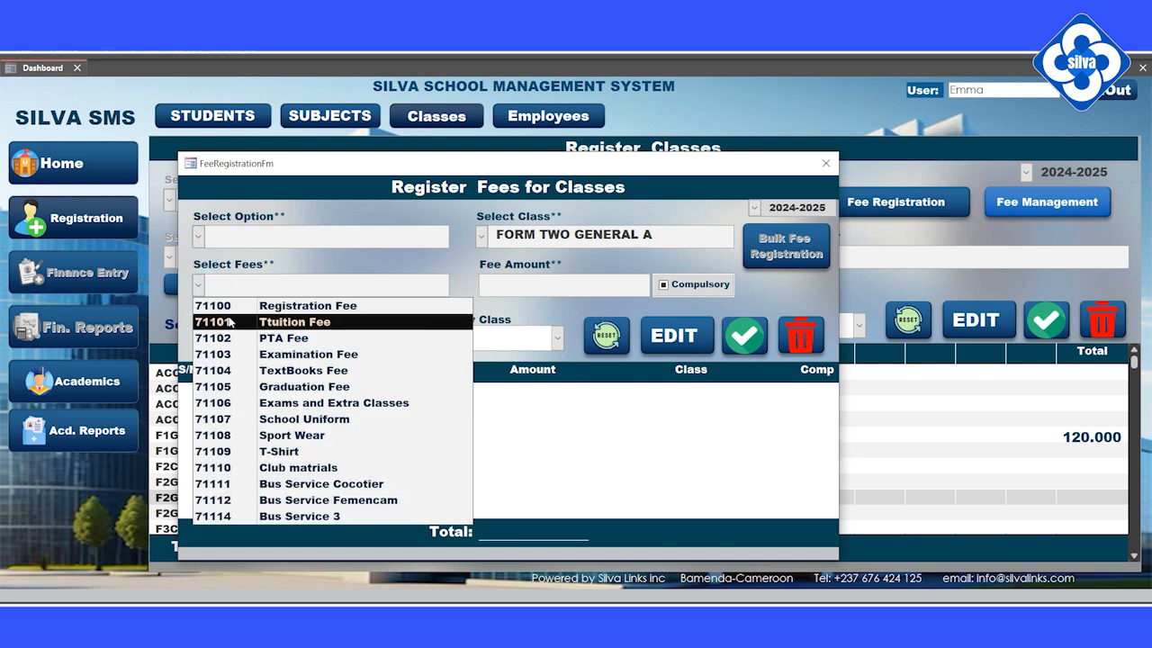
{"action": "left_click", "coordinate": [269, 310]}
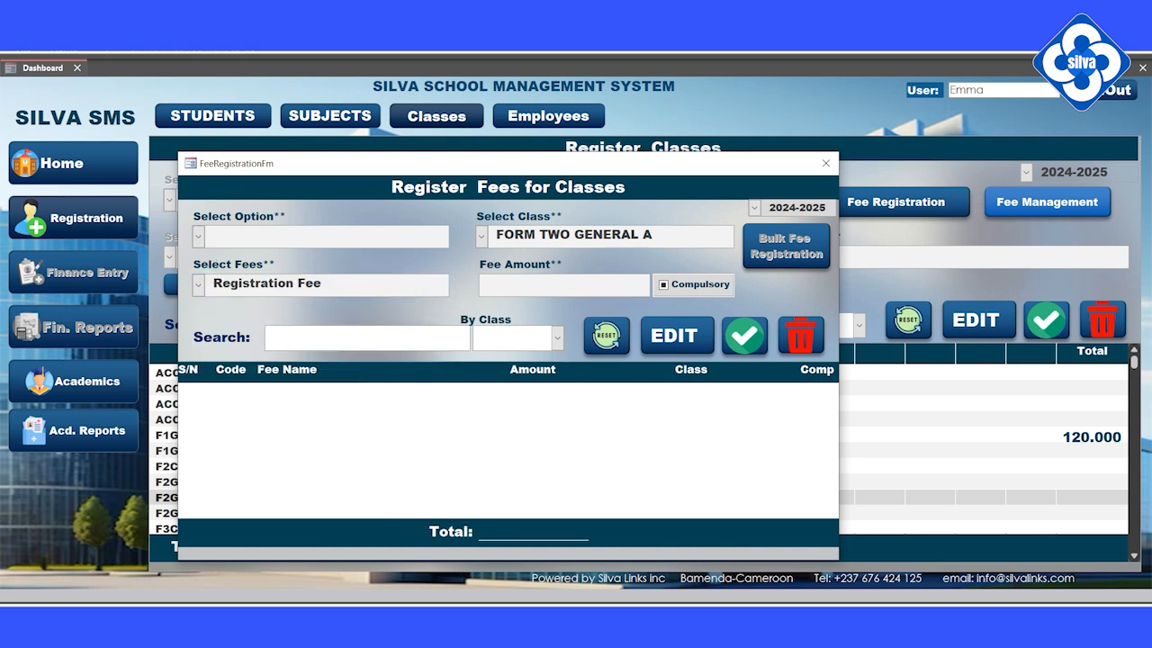
{"action": "type", "text": "5000"}
{"action": "left_click", "coordinate": [664, 284]}
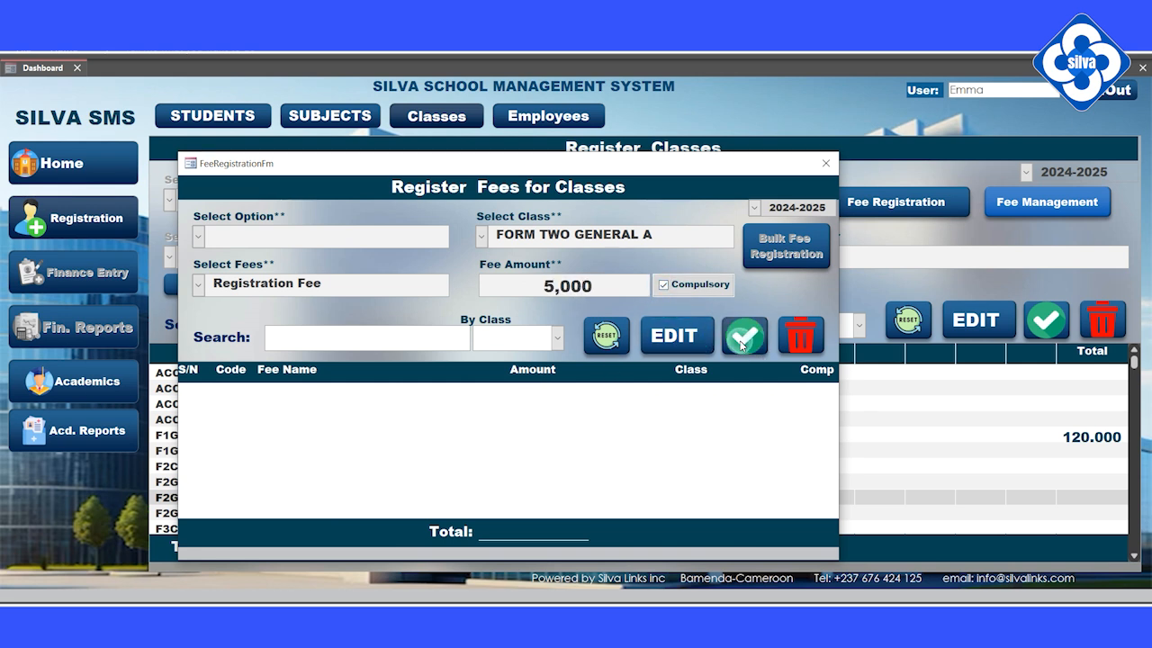
{"action": "left_click", "coordinate": [742, 344]}
{"action": "left_click", "coordinate": [594, 372]}
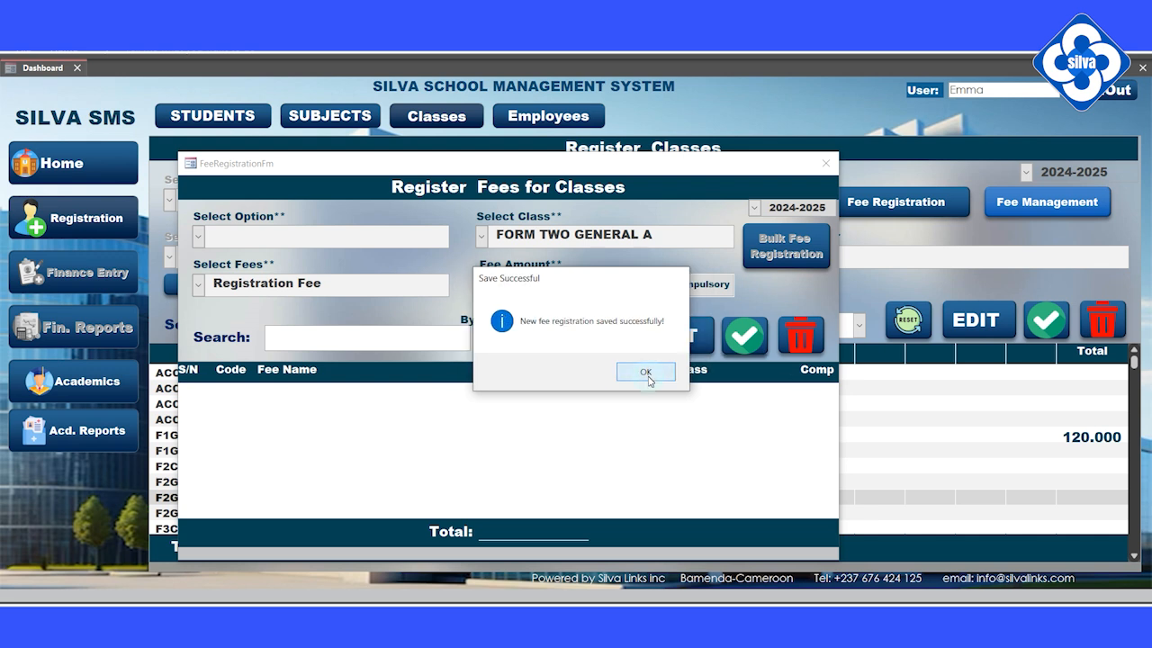
{"action": "left_click", "coordinate": [647, 372]}
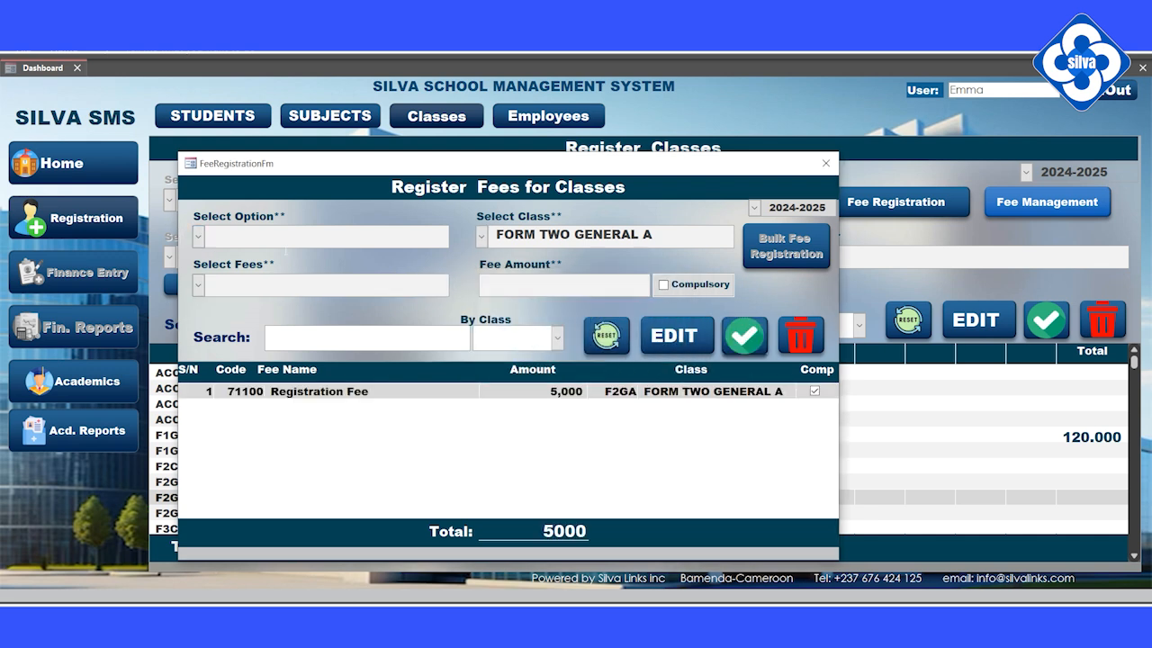
Close the fee registration window and reopen it for FORM TWO GENERAL A.
{"action": "left_click", "coordinate": [198, 285]}
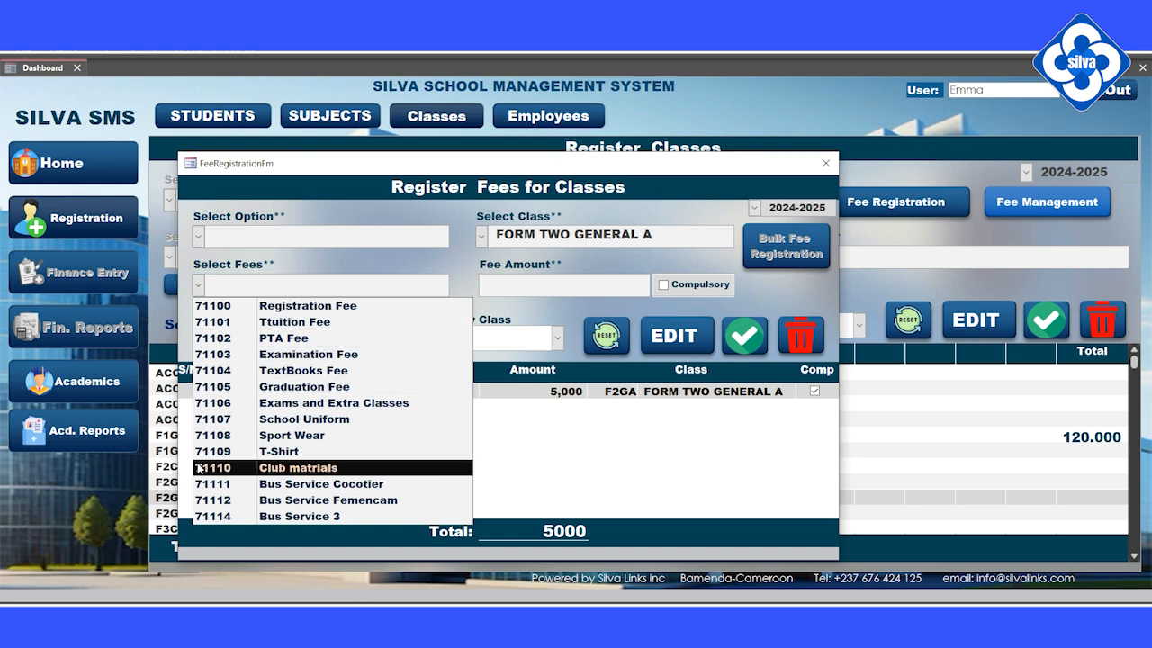
{"action": "left_click", "coordinate": [826, 163]}
{"action": "left_click", "coordinate": [825, 162]}
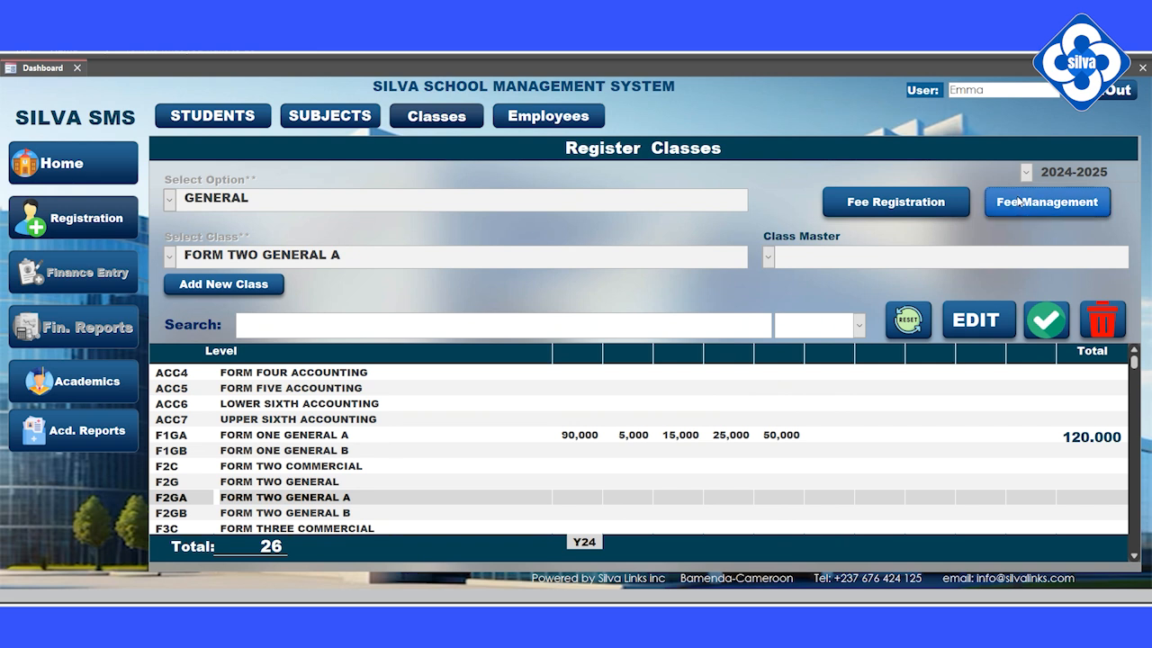
{"action": "left_click", "coordinate": [945, 204]}
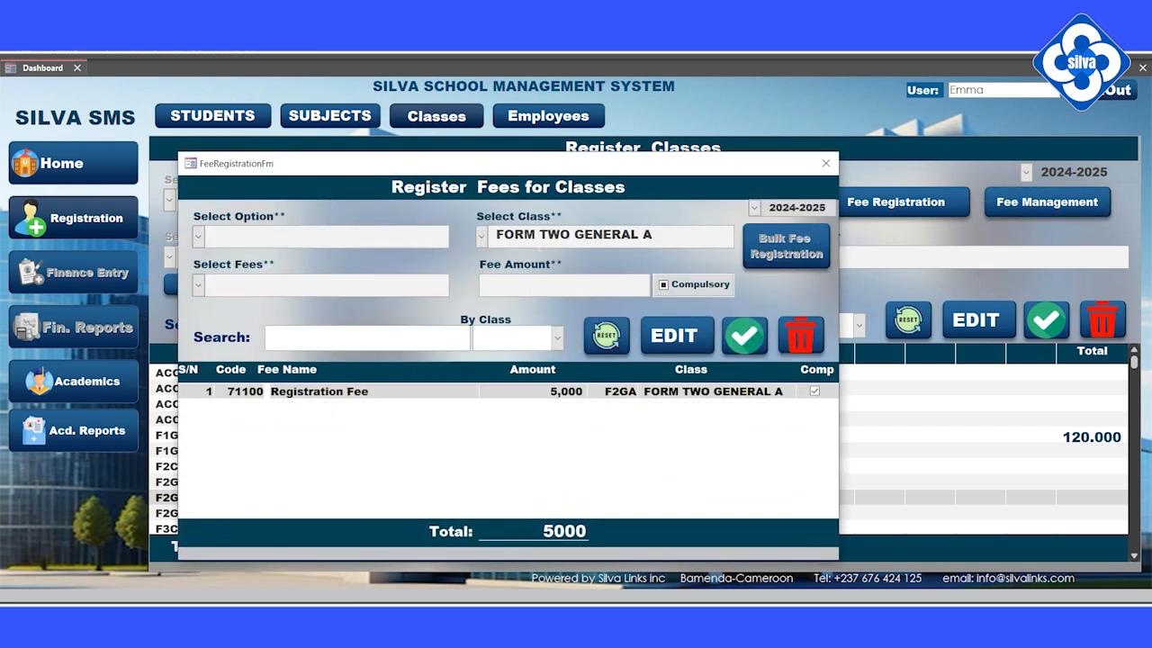
Register a compulsory Tuition Fee of 80,000.
{"action": "left_click", "coordinate": [198, 285]}
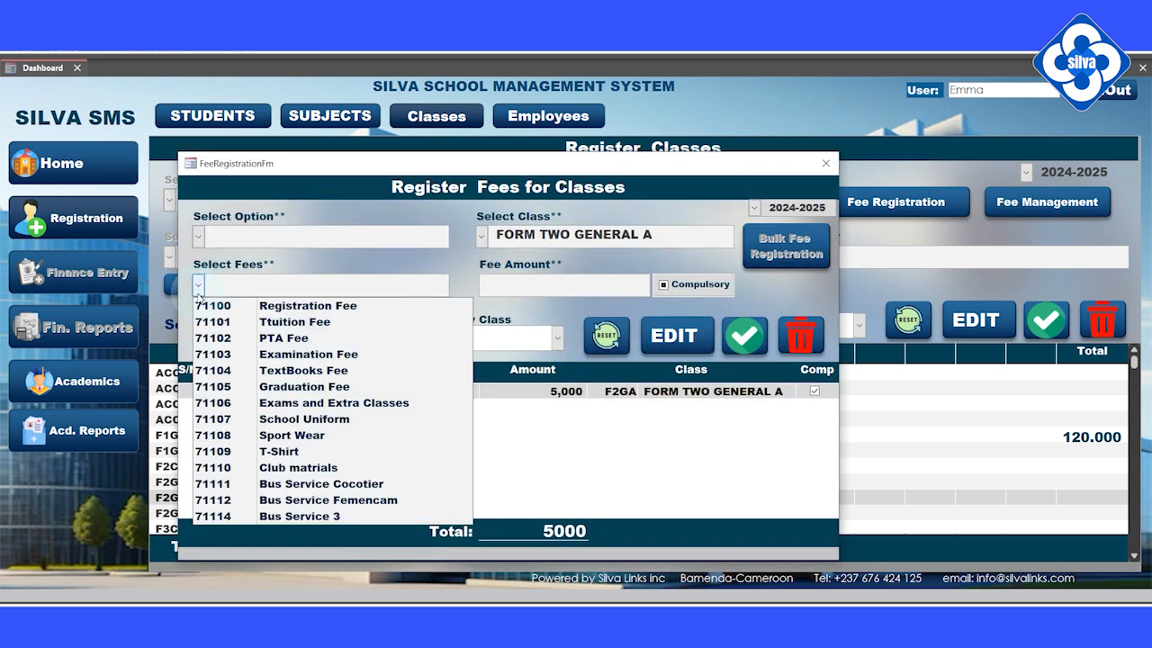
{"action": "left_click", "coordinate": [282, 321]}
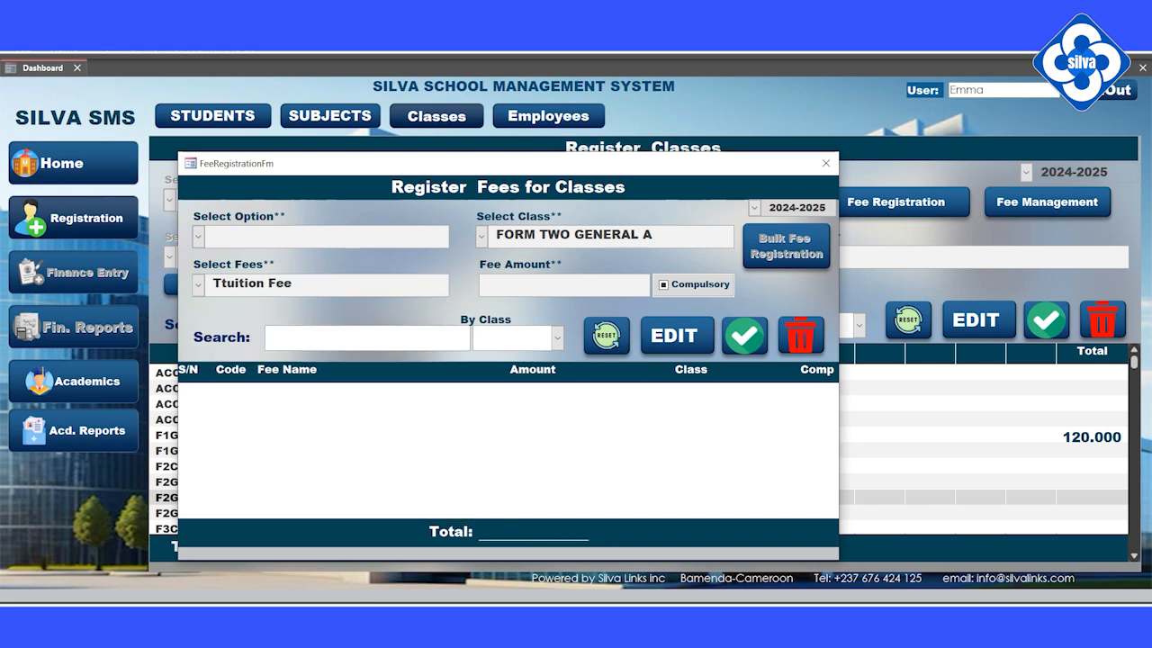
{"action": "type", "text": "8"}
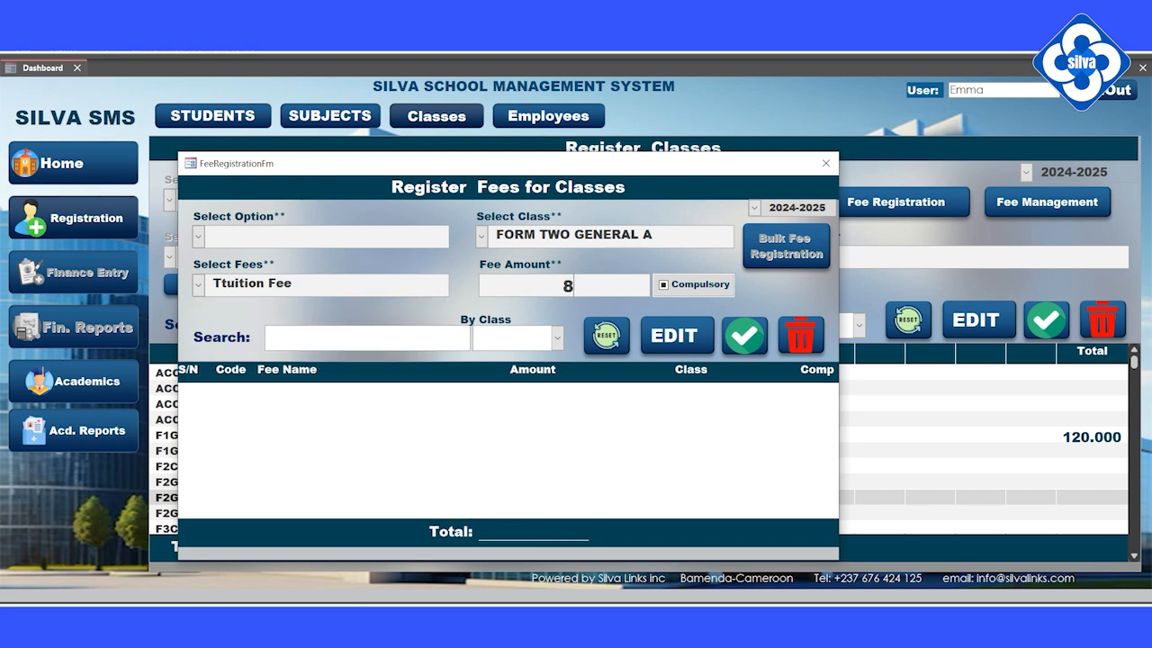
{"action": "type", "text": "0000"}
{"action": "left_click", "coordinate": [664, 285]}
{"action": "left_click", "coordinate": [744, 335]}
{"action": "left_click", "coordinate": [613, 371]}
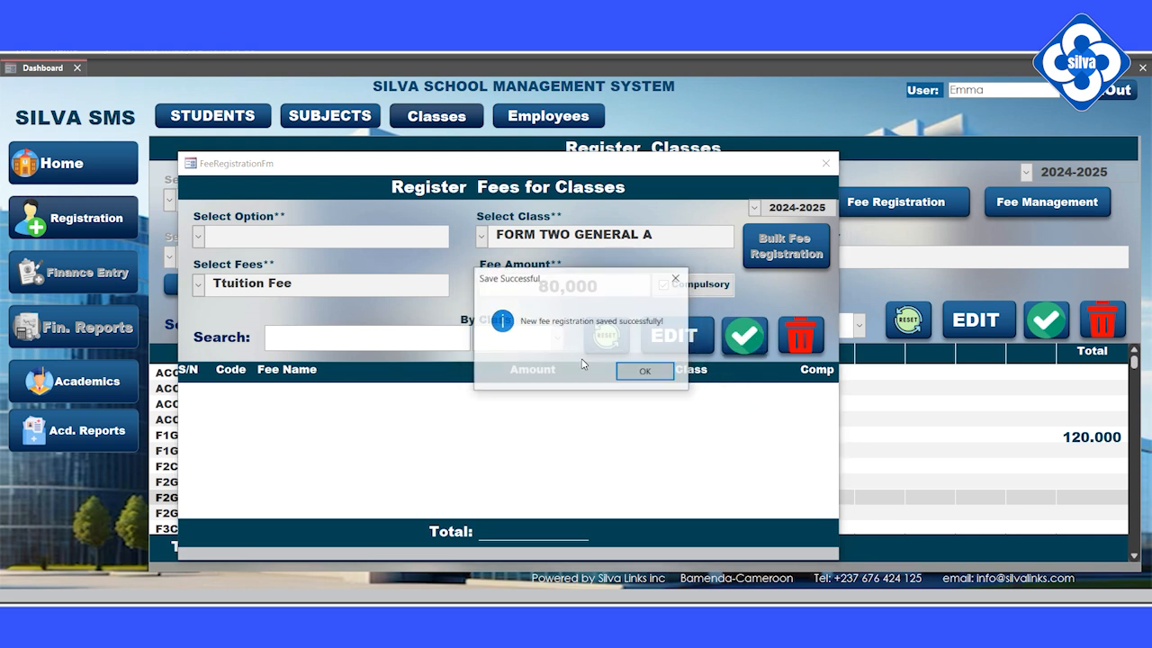
{"action": "left_click", "coordinate": [631, 374]}
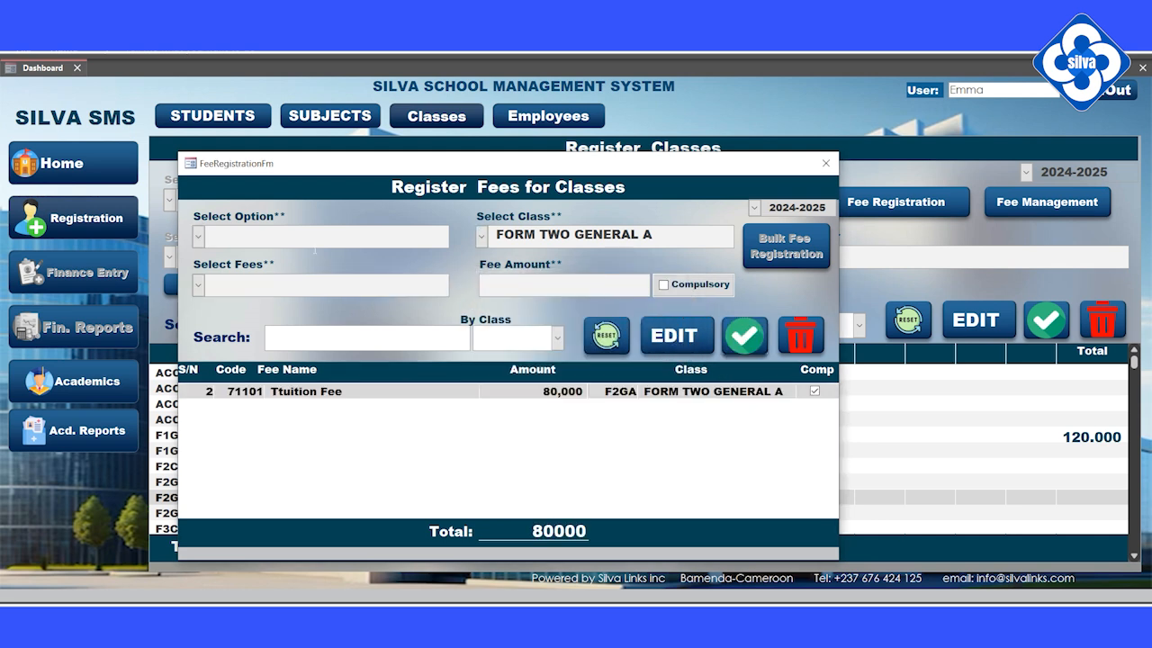
Register a compulsory PTA Fee of 25,000.
{"action": "left_click", "coordinate": [198, 286]}
{"action": "left_click", "coordinate": [448, 336]}
{"action": "left_click", "coordinate": [522, 283]}
{"action": "type", "text": "5"}
{"action": "key", "text": "BackSpace"}
{"action": "type", "text": "25000"}
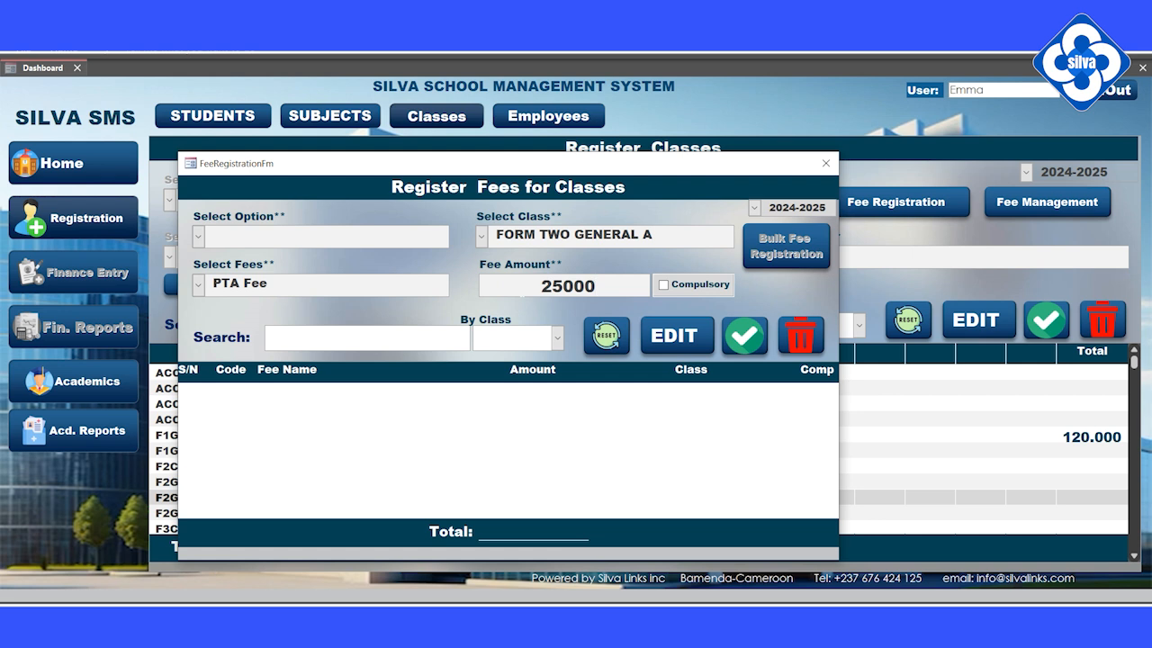
{"action": "left_click", "coordinate": [663, 284]}
{"action": "left_click", "coordinate": [743, 335]}
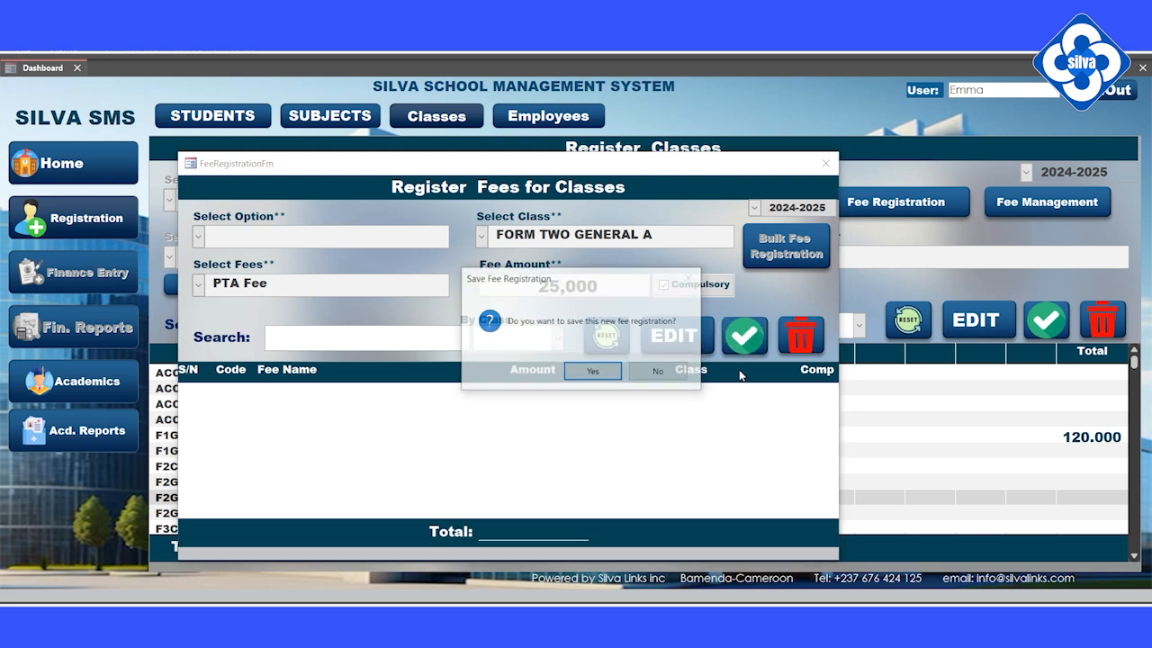
{"action": "left_click", "coordinate": [592, 370]}
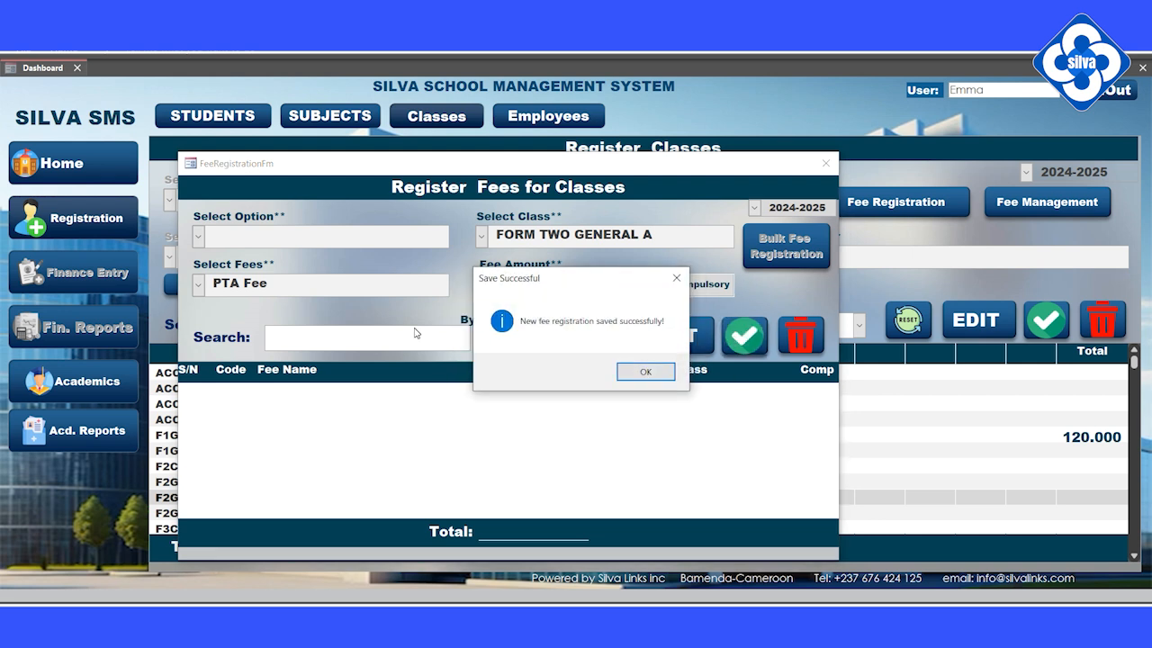
{"action": "left_click", "coordinate": [641, 371]}
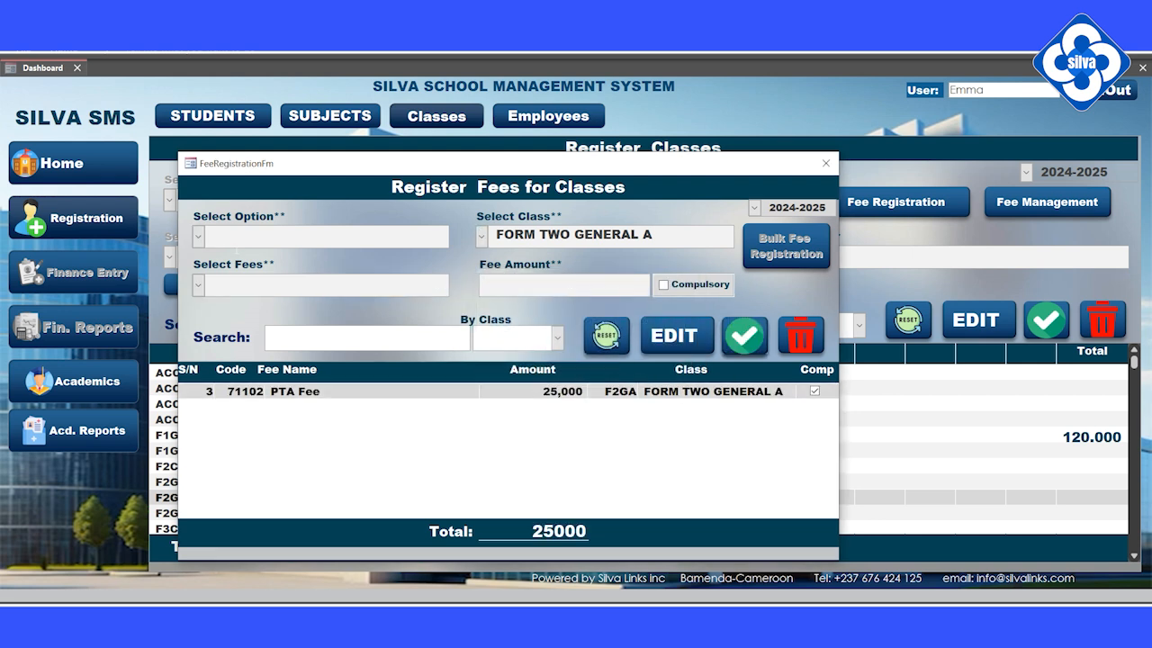
{"action": "left_click", "coordinate": [198, 286]}
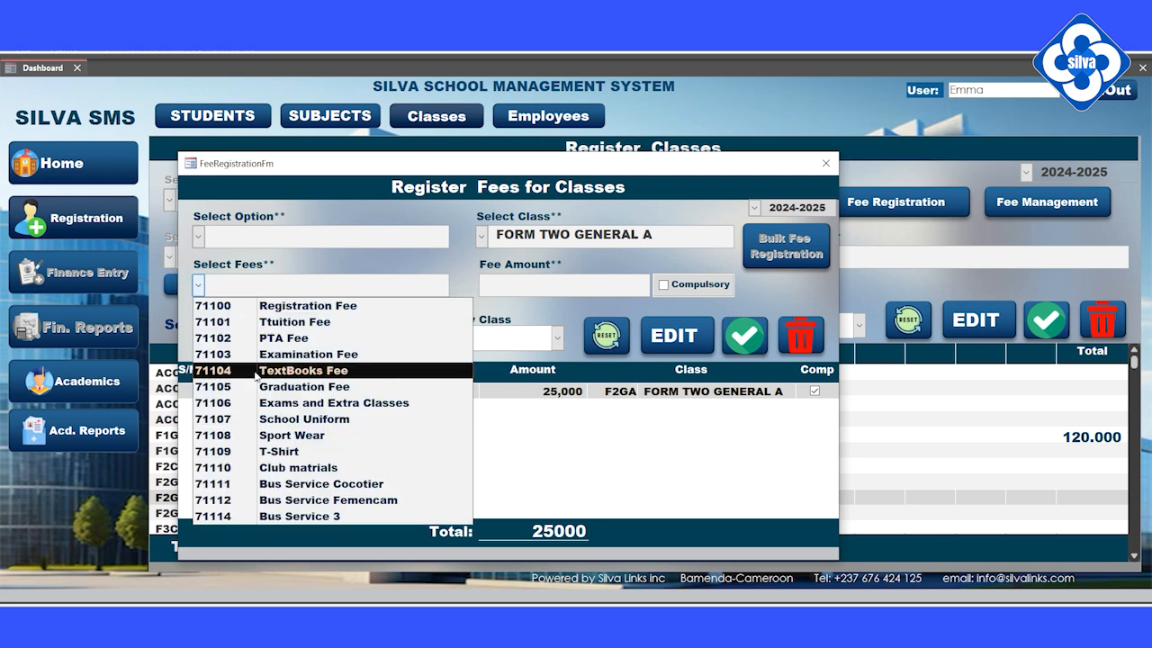
Register a 40,000 TextBooks Fee for FORM TWO GENERAL A.
{"action": "left_click", "coordinate": [317, 372]}
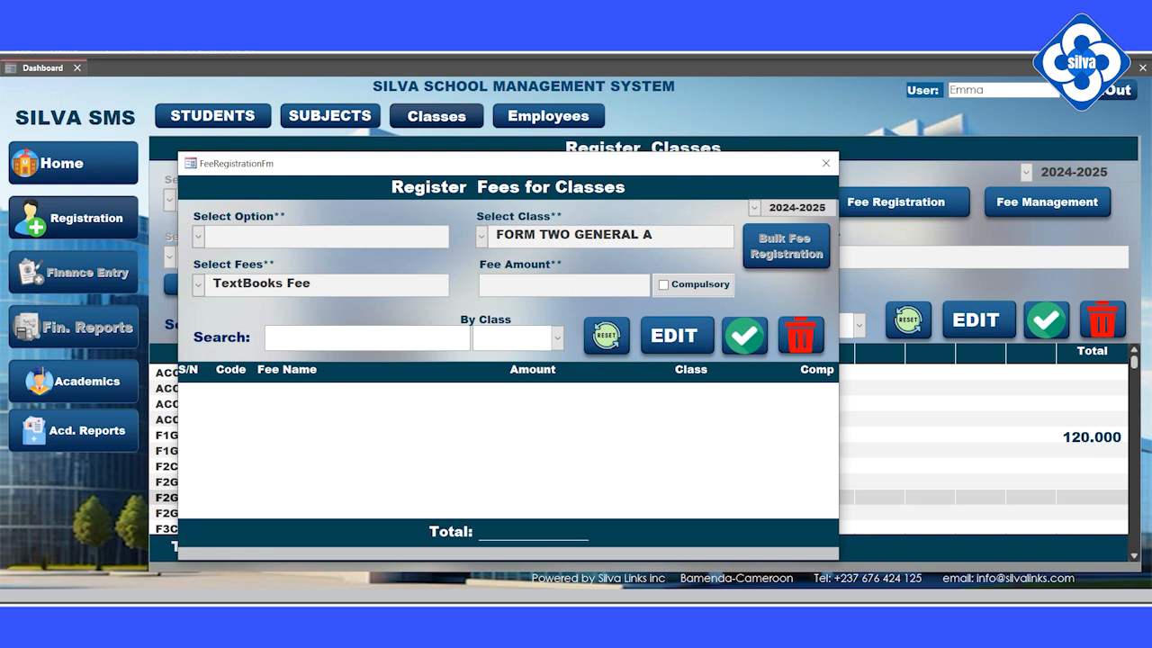
{"action": "type", "text": "40000"}
{"action": "key", "text": "Tab"}
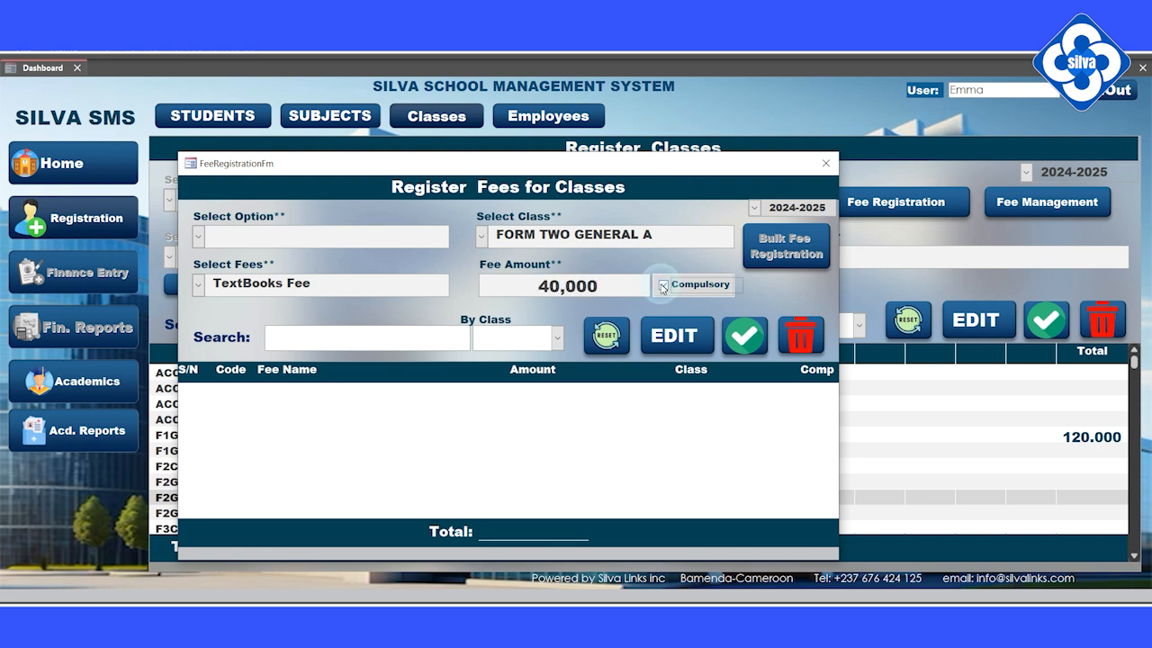
{"action": "left_click", "coordinate": [745, 336]}
{"action": "left_click", "coordinate": [593, 372]}
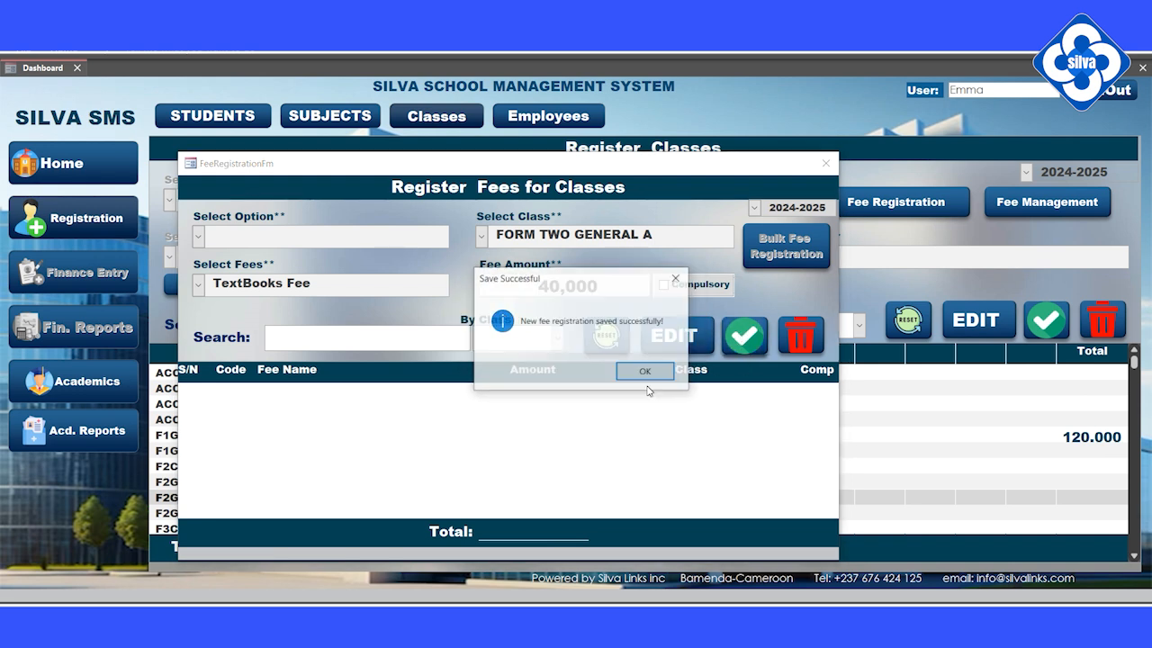
{"action": "left_click", "coordinate": [663, 376]}
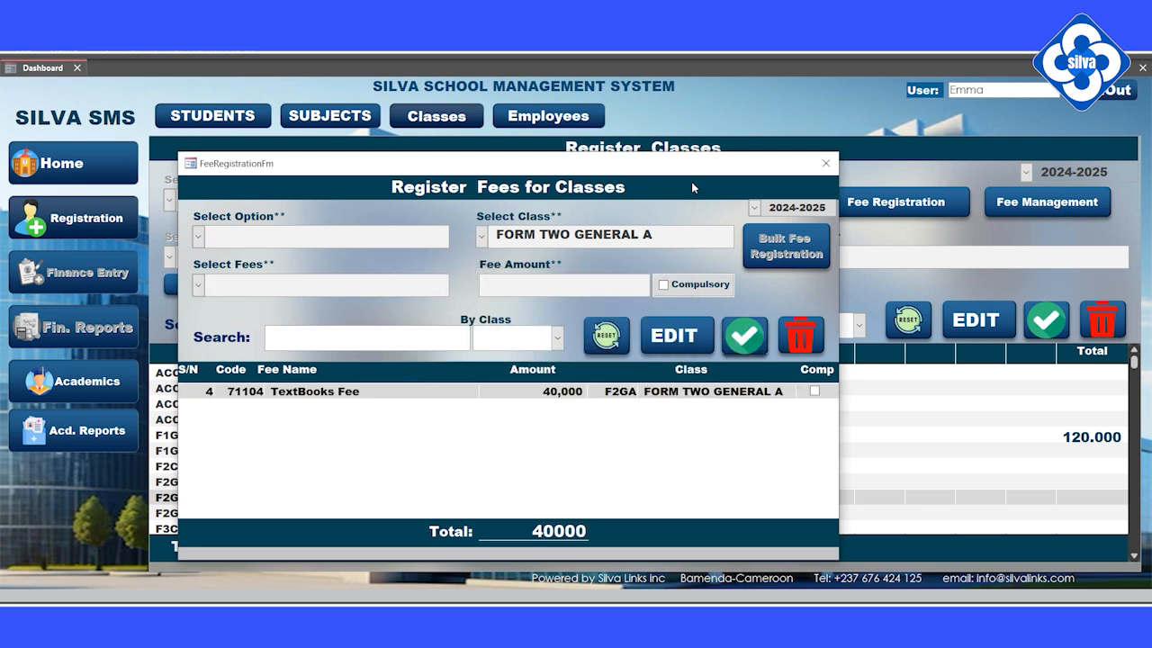
Filter the fee list to F2GA to review its fees, then close the window.
{"action": "left_click", "coordinate": [557, 338]}
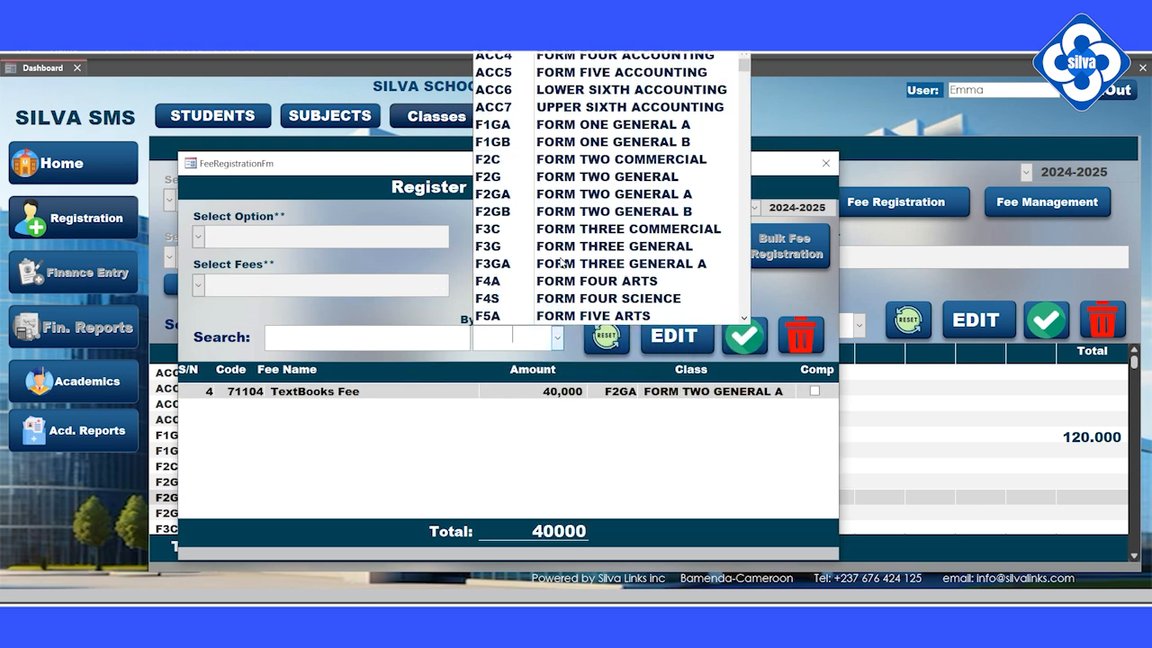
{"action": "left_click", "coordinate": [521, 194]}
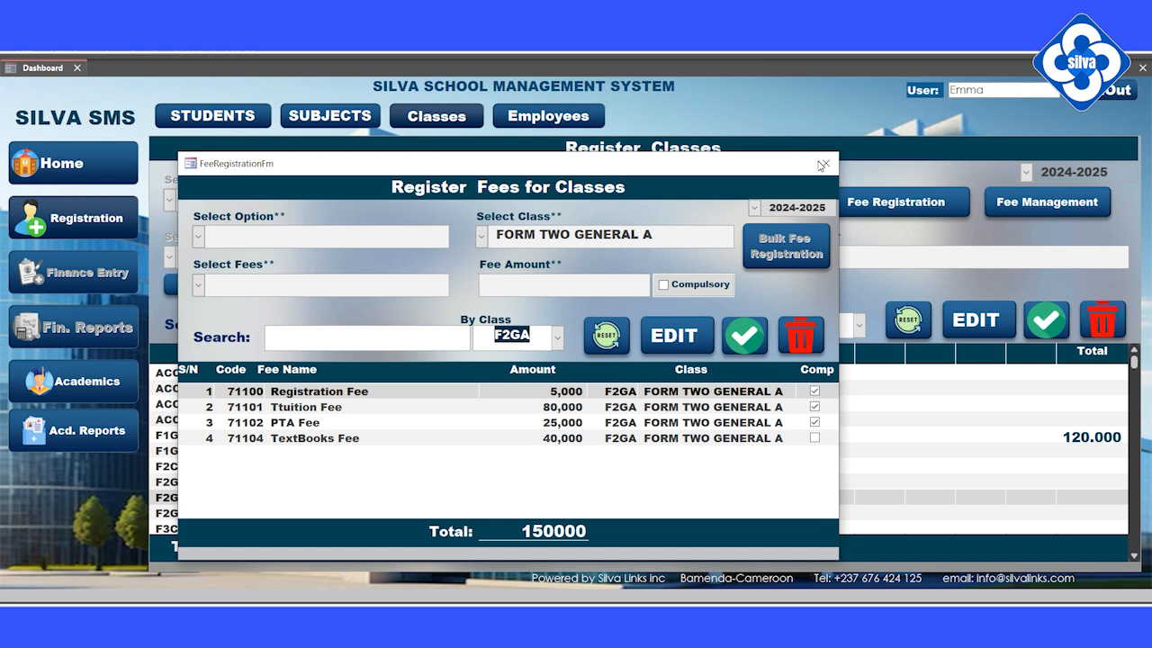
{"action": "left_click", "coordinate": [822, 164]}
Refresh the class grid and compare the F2GA and F1GA fee column headings.
{"action": "left_click", "coordinate": [911, 324]}
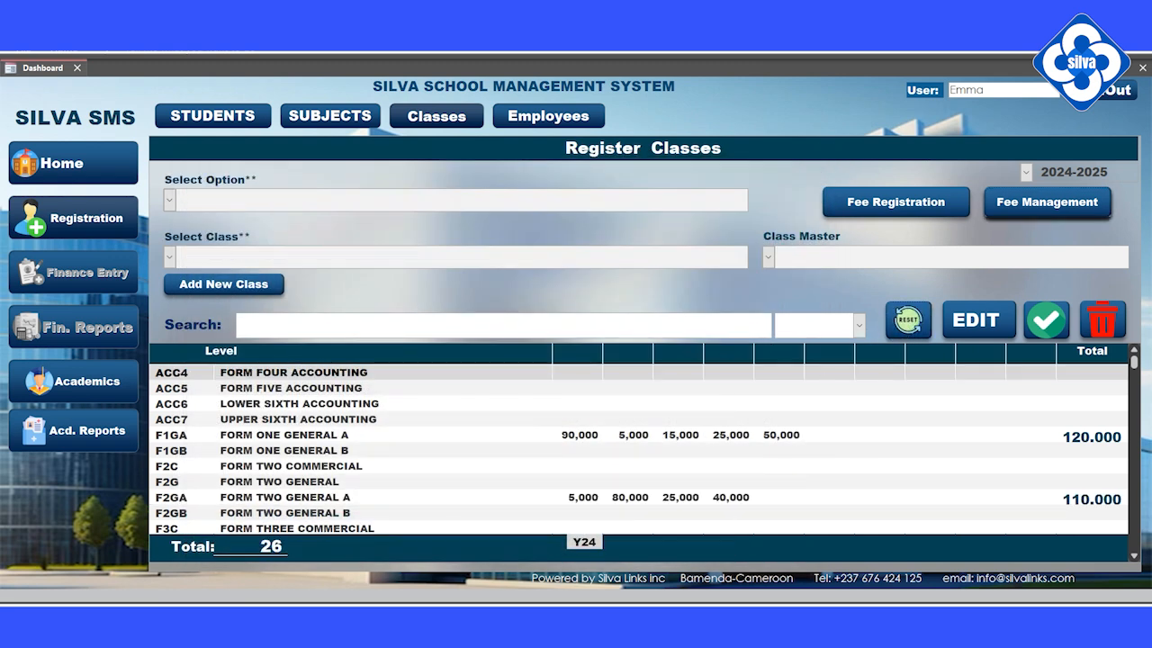
{"action": "left_click", "coordinate": [446, 511]}
{"action": "left_click", "coordinate": [442, 496]}
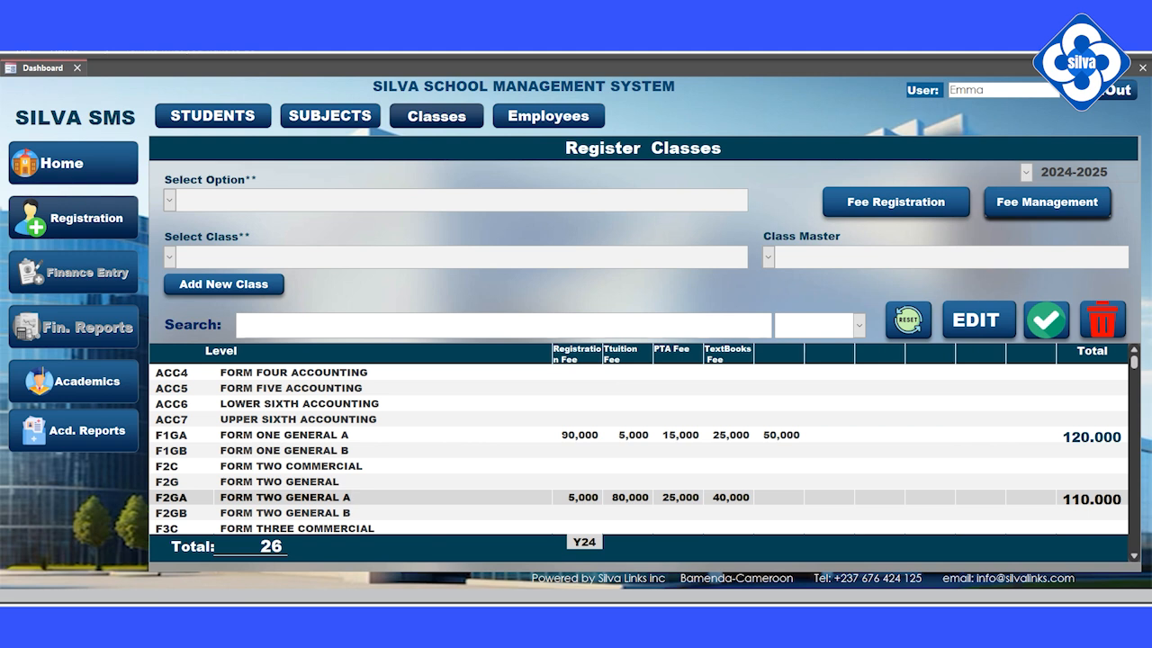
{"action": "left_click", "coordinate": [620, 436]}
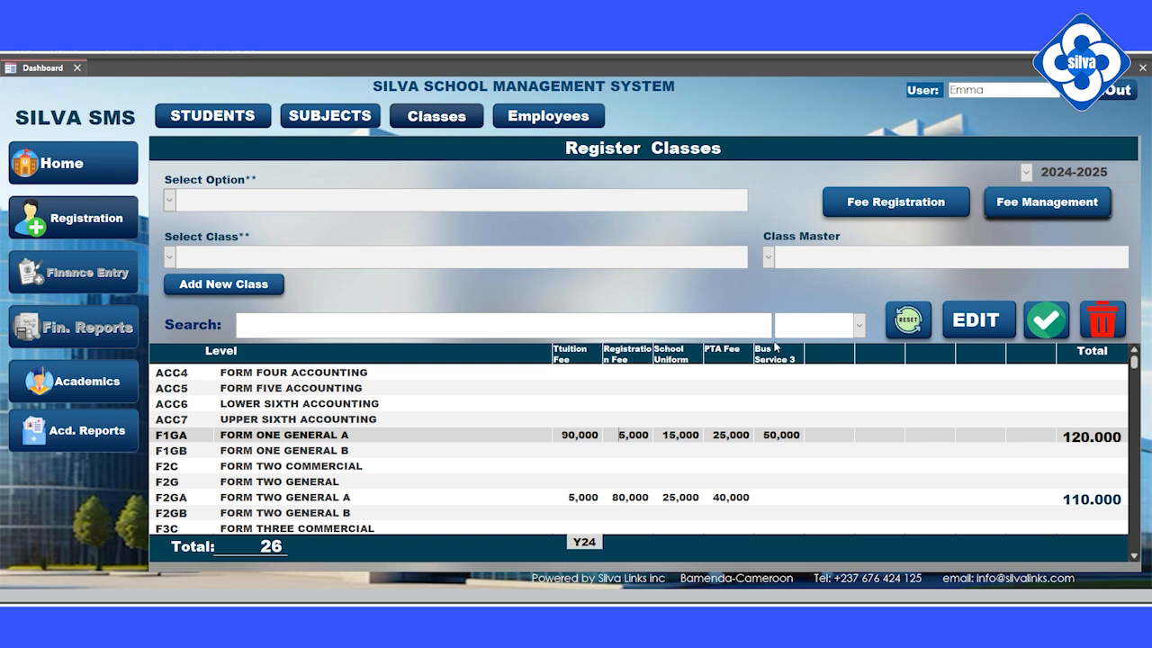
{"action": "left_click", "coordinate": [641, 497]}
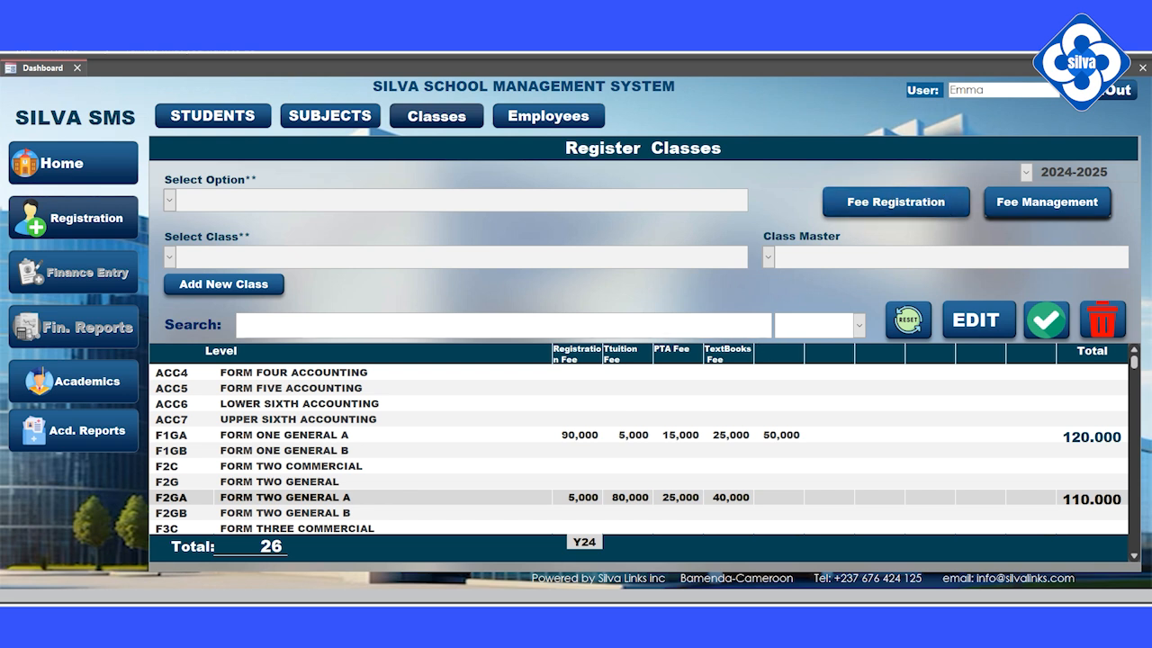
{"action": "left_click", "coordinate": [663, 435]}
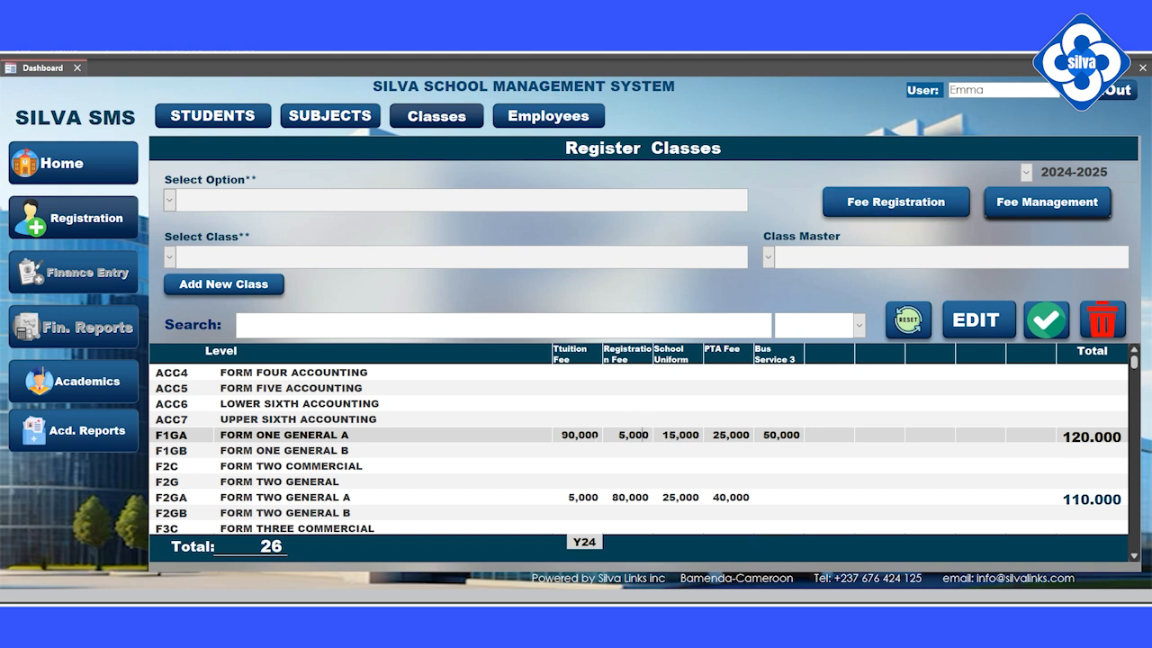
Attempt fee registration for FORM ONE GENERAL A, dismiss the OpenForm error, and log out.
{"action": "double_click", "coordinate": [596, 435]}
{"action": "left_click", "coordinate": [891, 201]}
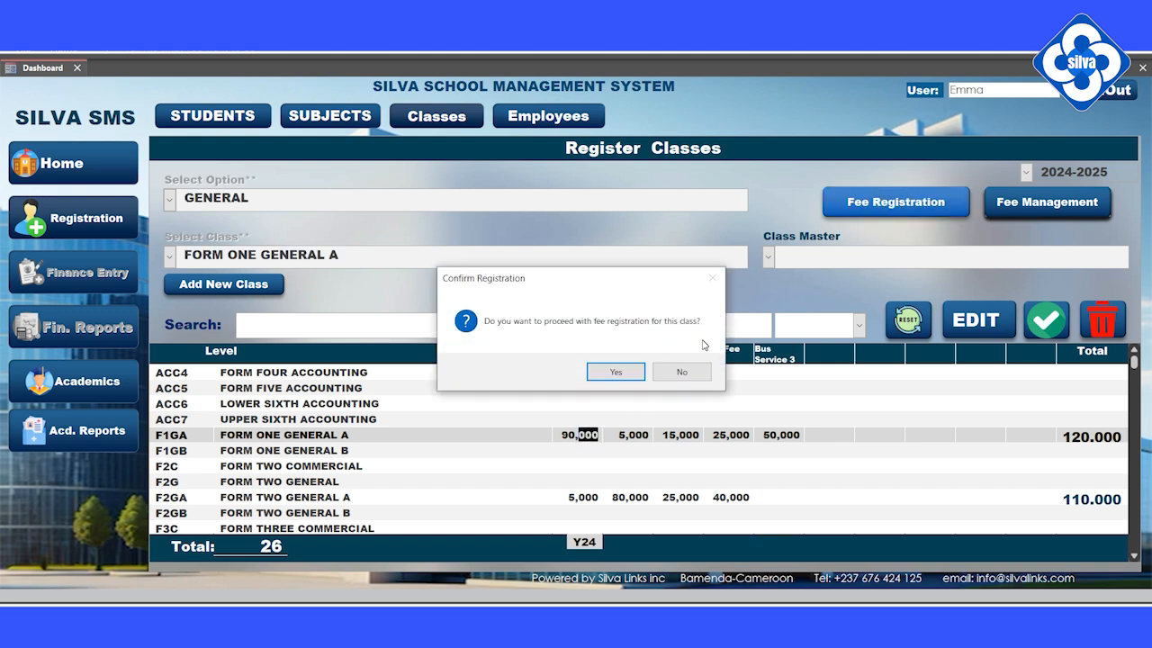
{"action": "left_click", "coordinate": [615, 371]}
{"action": "left_click", "coordinate": [678, 378]}
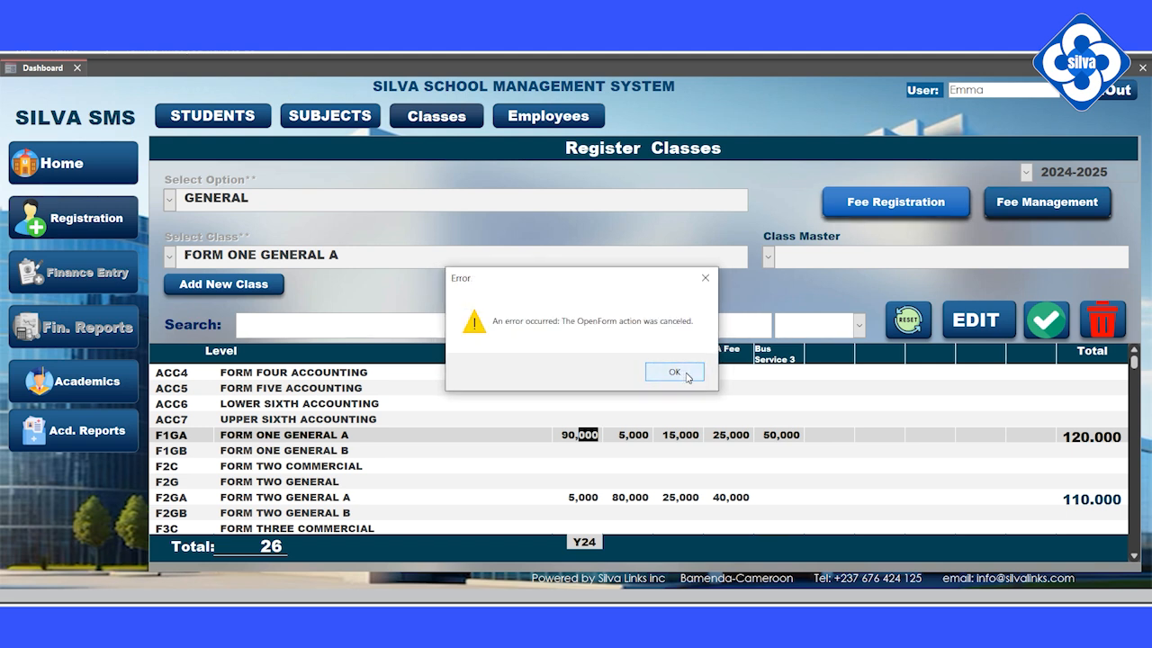
{"action": "left_click", "coordinate": [688, 377]}
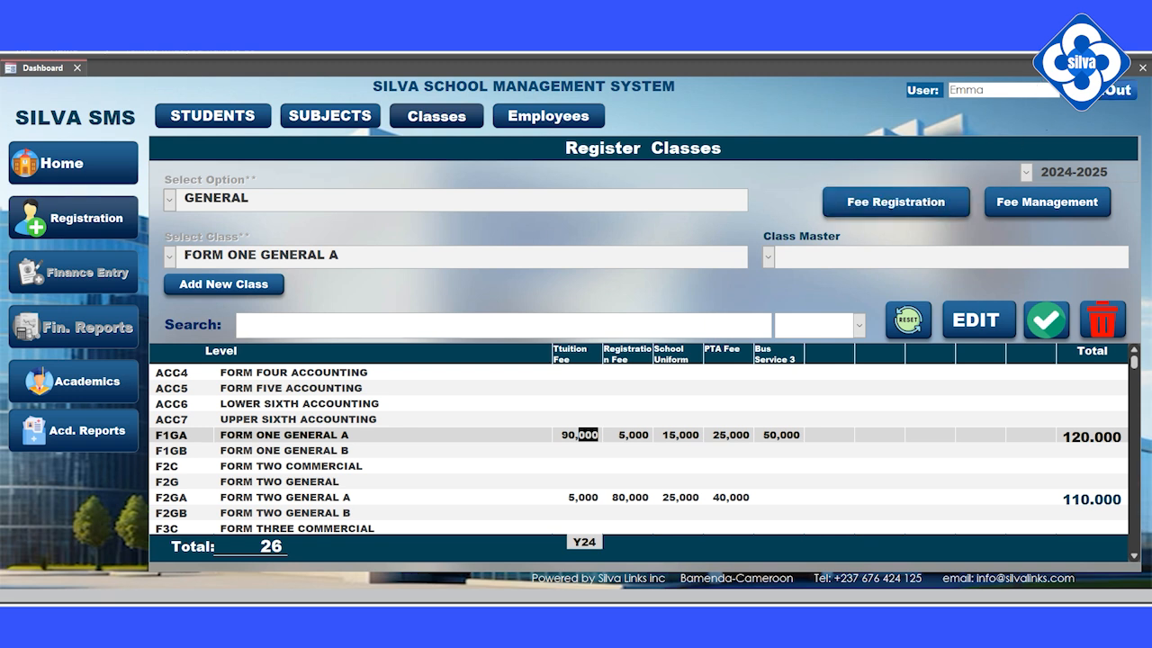
{"action": "left_click", "coordinate": [1116, 91]}
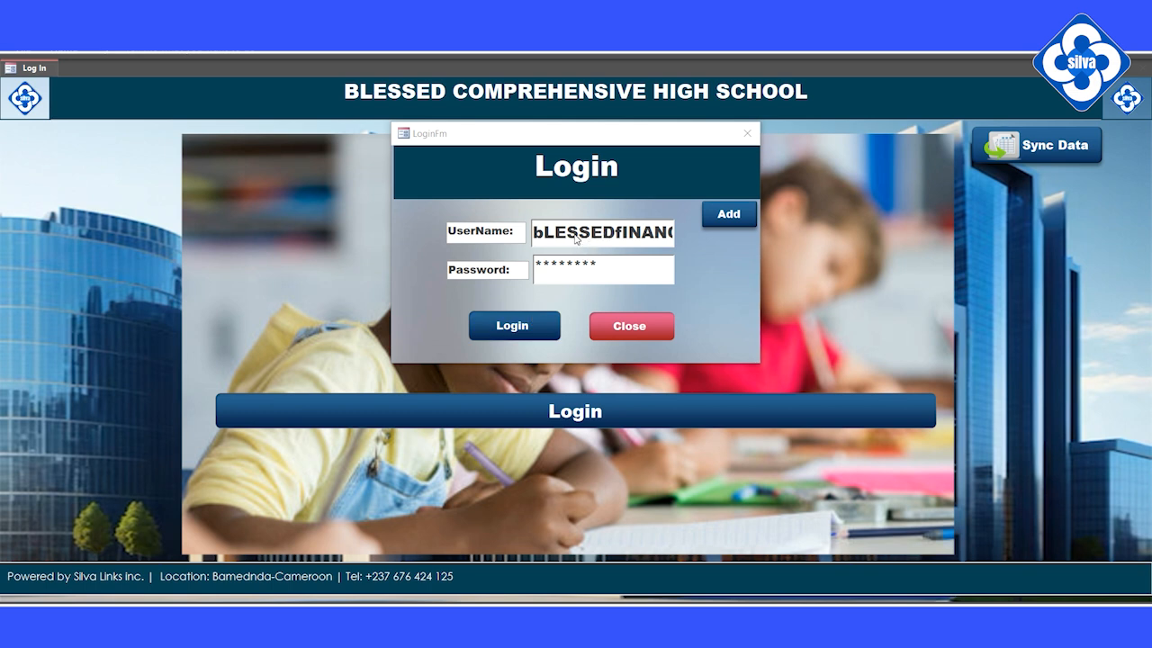
Replace the user name with the finance username, log in, and acknowledge the welcome.
{"action": "left_click_drag", "start_coordinate": [544, 232], "coordinate": [744, 235]}
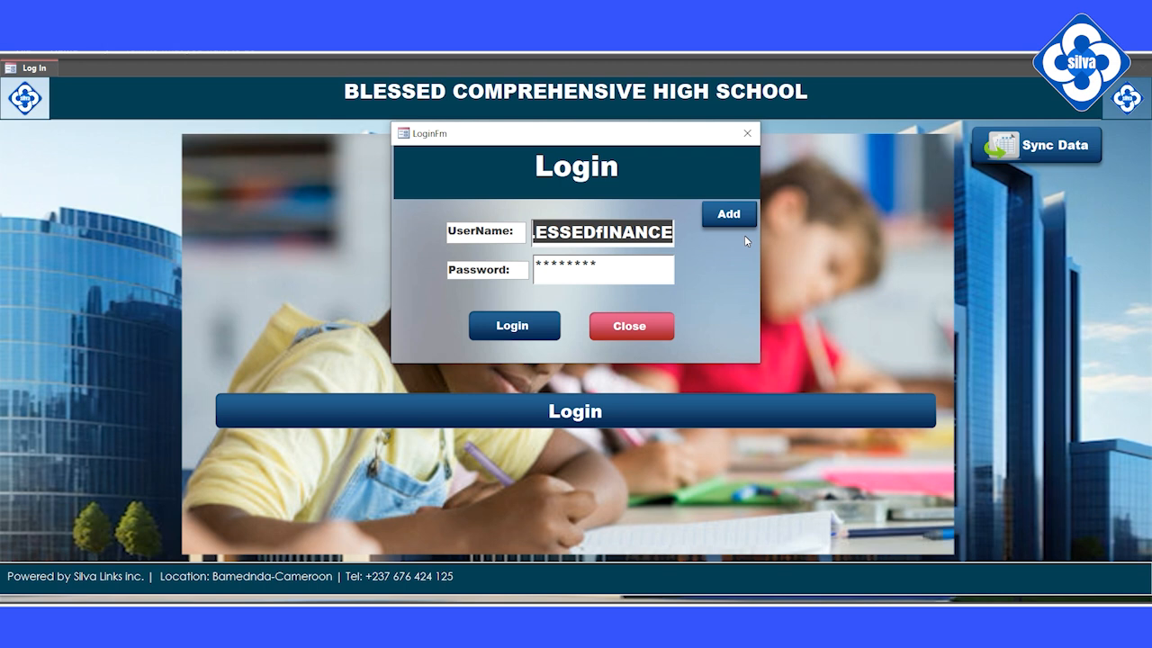
{"action": "type", "text": "Blessed"}
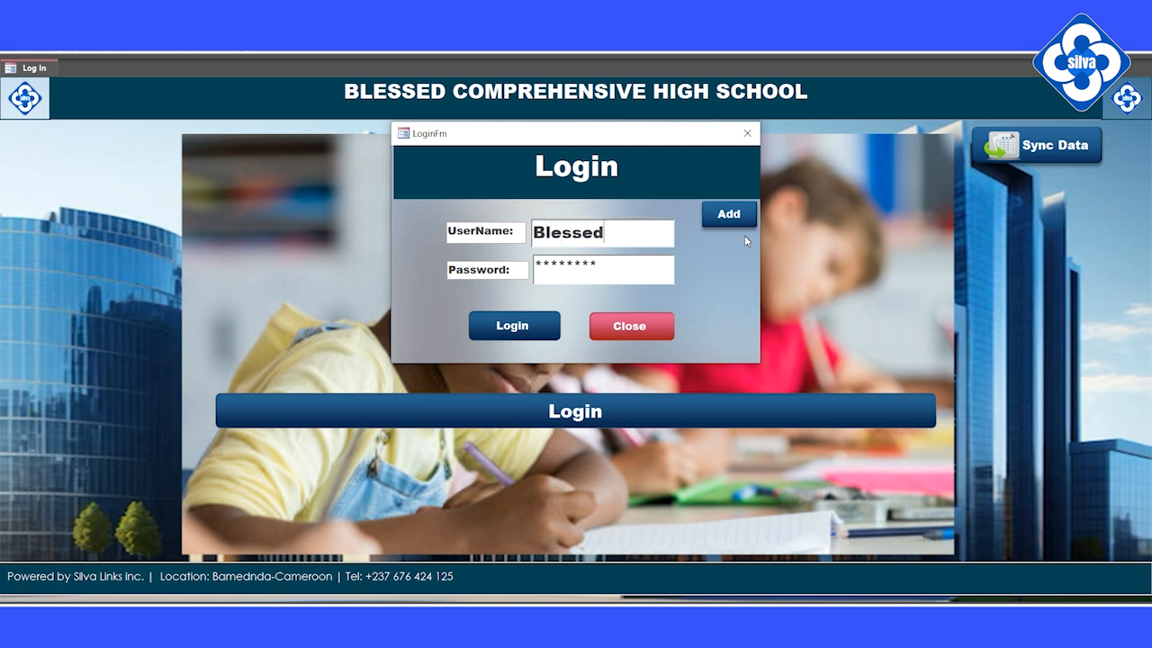
{"action": "type", "text": "Finance"}
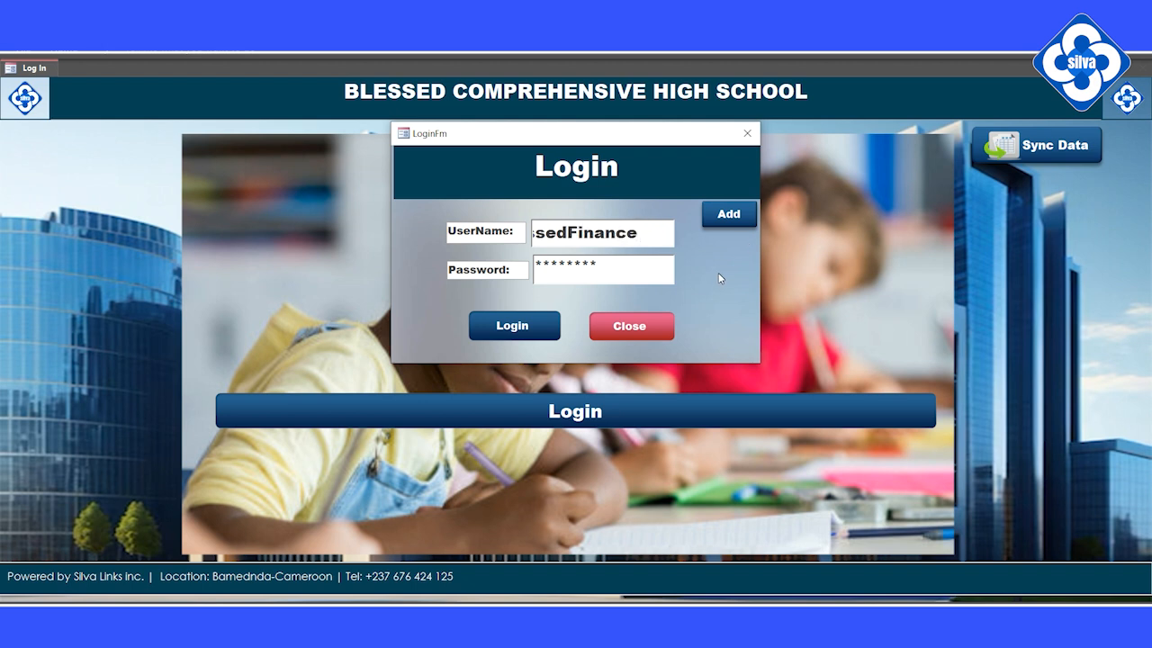
{"action": "left_click", "coordinate": [540, 327]}
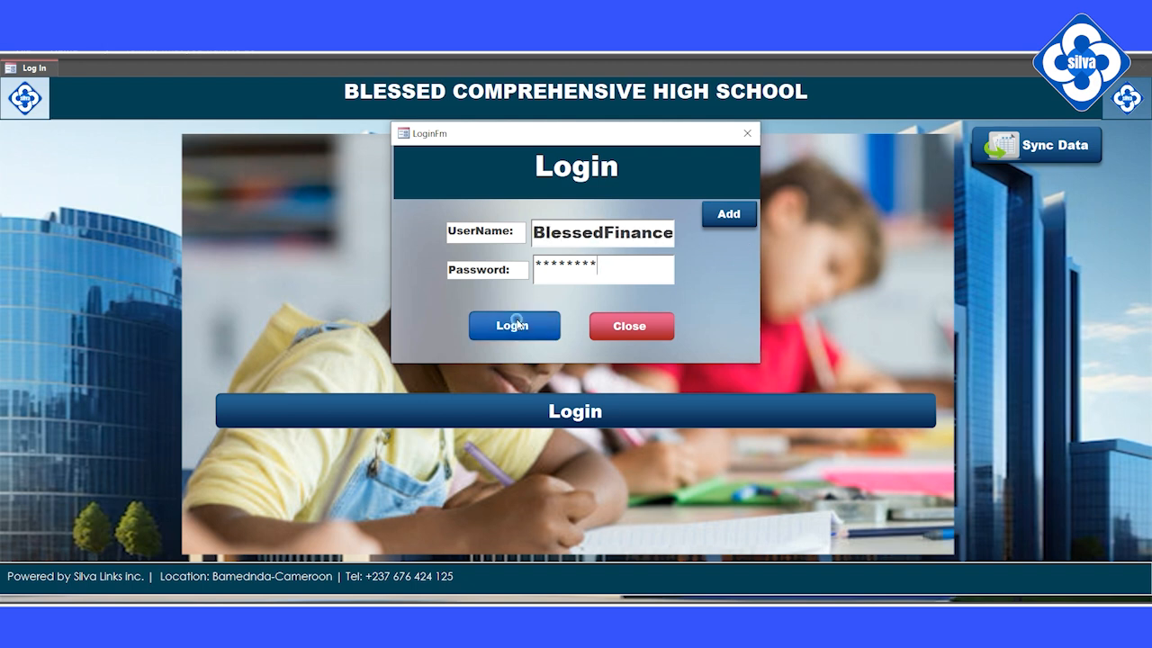
{"action": "left_click", "coordinate": [594, 372]}
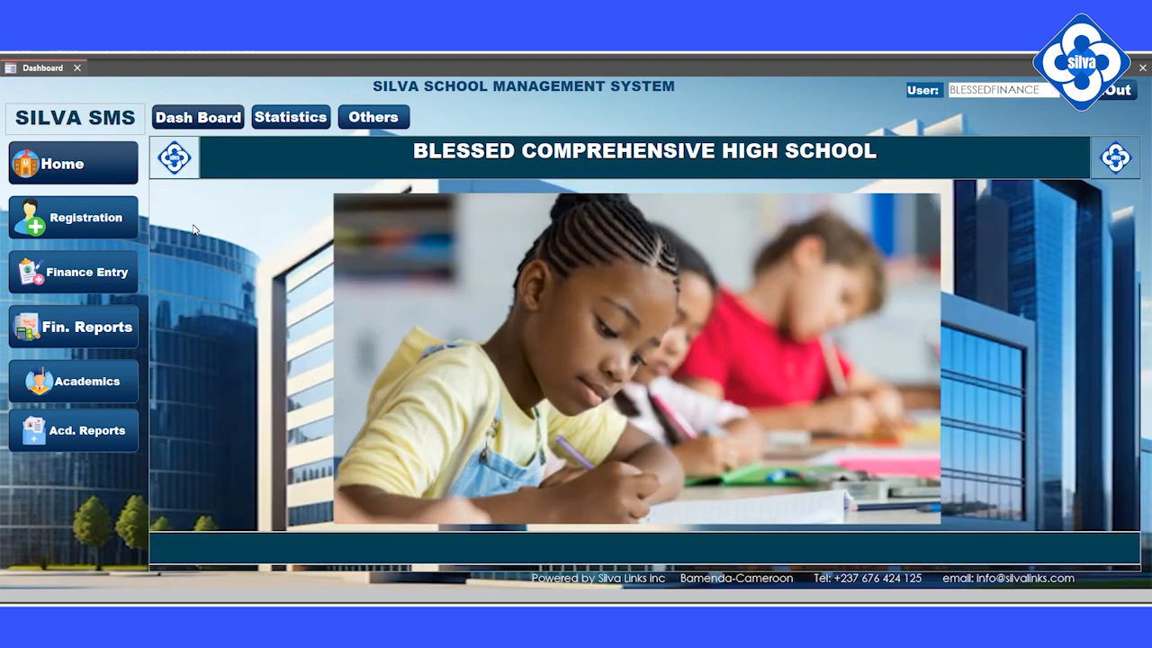
Browse the cash debit journal, fee control balances and income statement.
{"action": "left_click", "coordinate": [67, 277]}
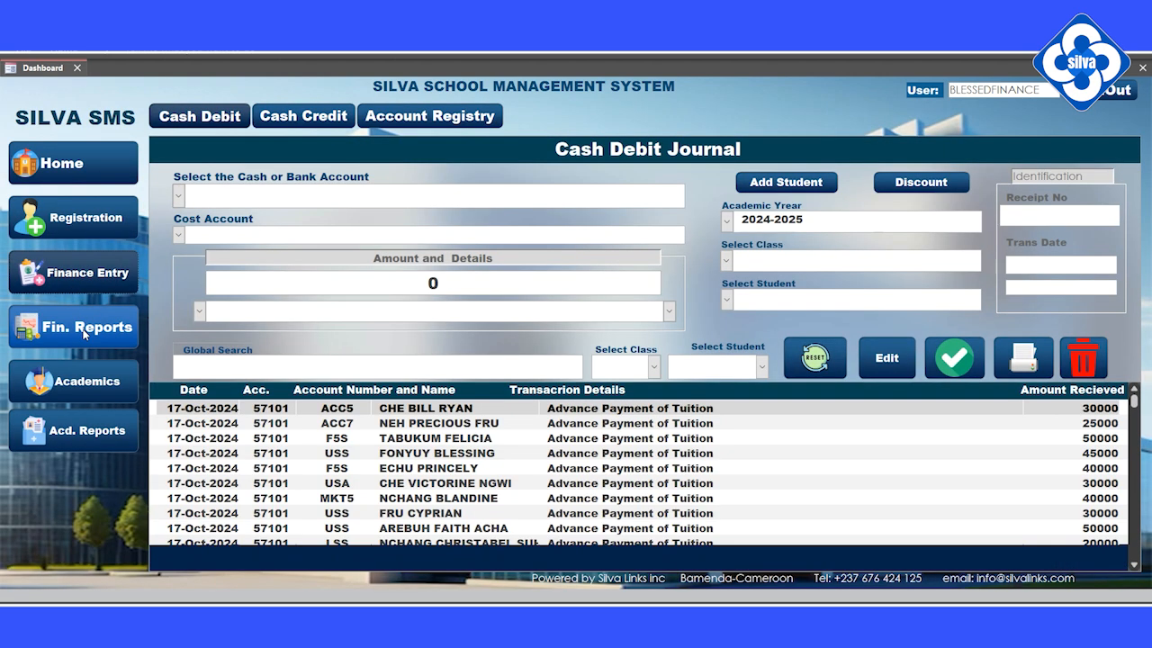
{"action": "left_click", "coordinate": [83, 329]}
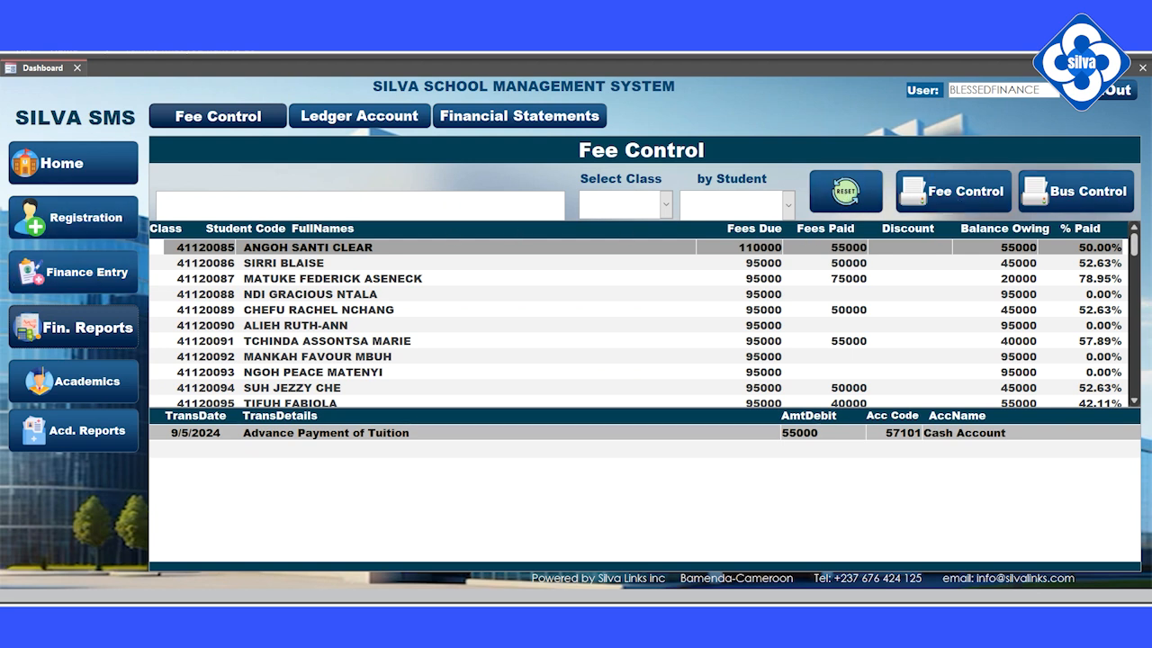
{"action": "scroll", "coordinate": [639, 324], "scroll_direction": "down", "scroll_amount": 1}
{"action": "scroll", "coordinate": [639, 324], "scroll_direction": "down", "scroll_amount": 1}
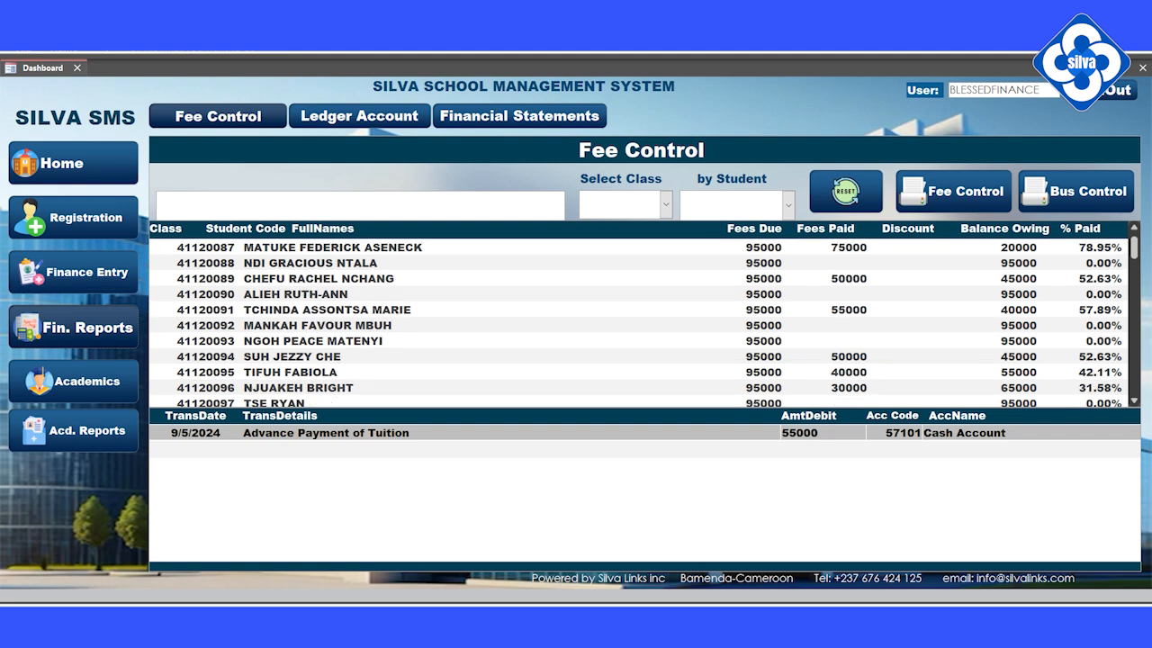
{"action": "left_click", "coordinate": [517, 117]}
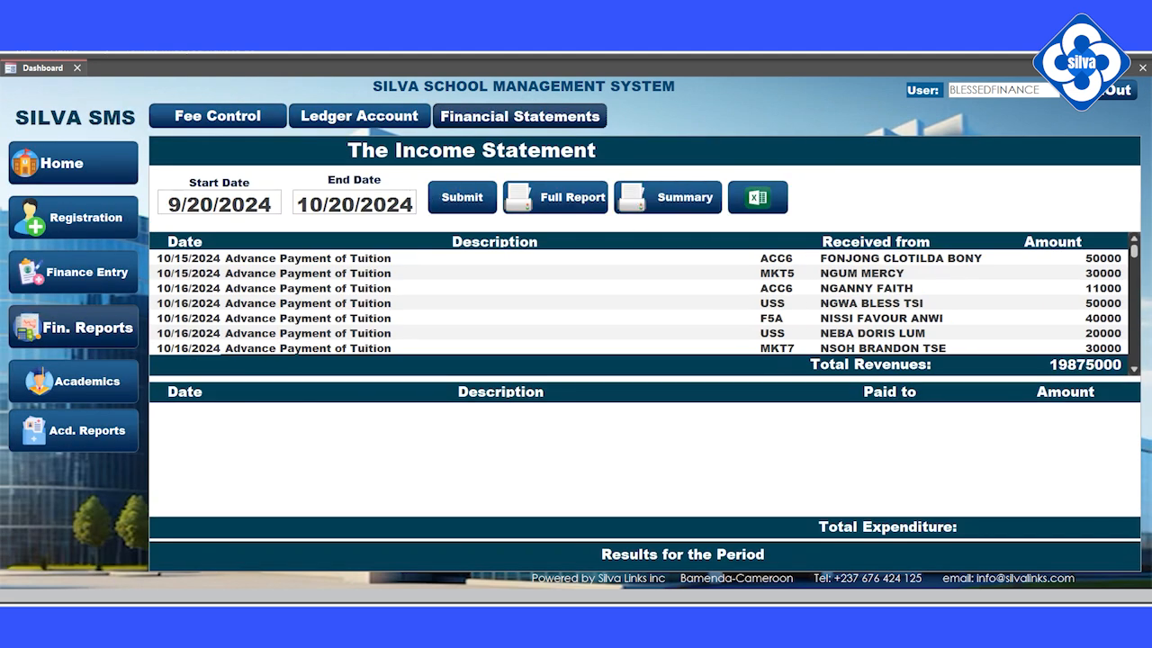
{"action": "scroll", "coordinate": [648, 252], "scroll_direction": "down", "scroll_amount": 1}
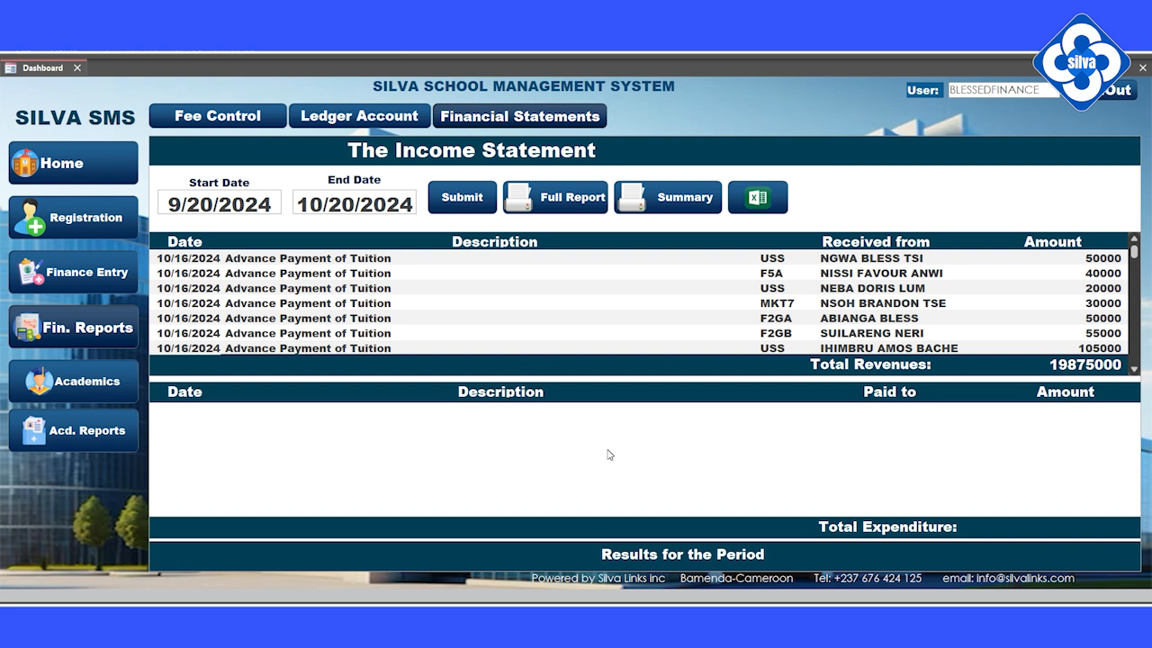
Visit marks entry, the general marks sheet and report cards, ending on student registration.
{"action": "left_click", "coordinate": [87, 382]}
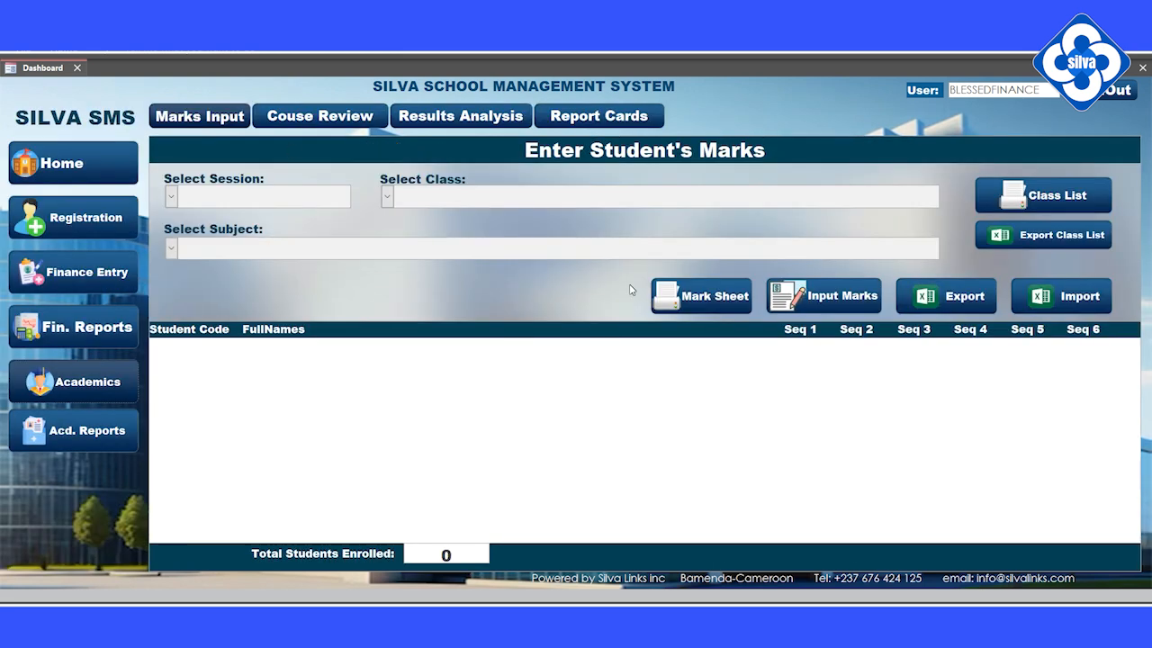
{"action": "left_click", "coordinate": [483, 120]}
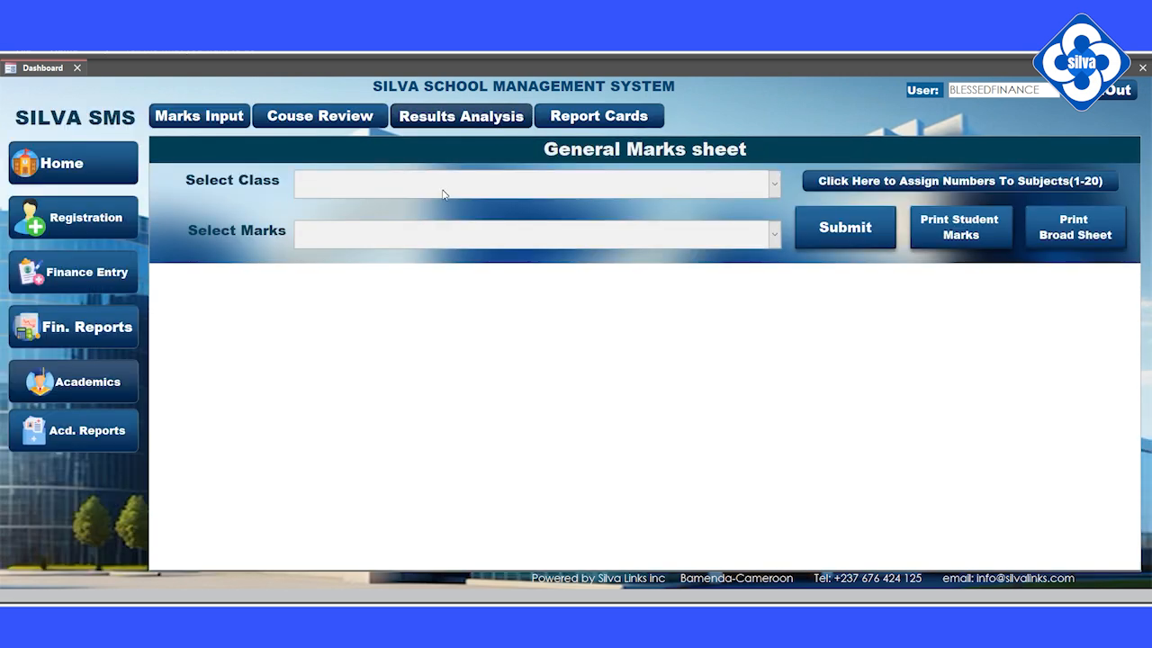
{"action": "left_click", "coordinate": [602, 122]}
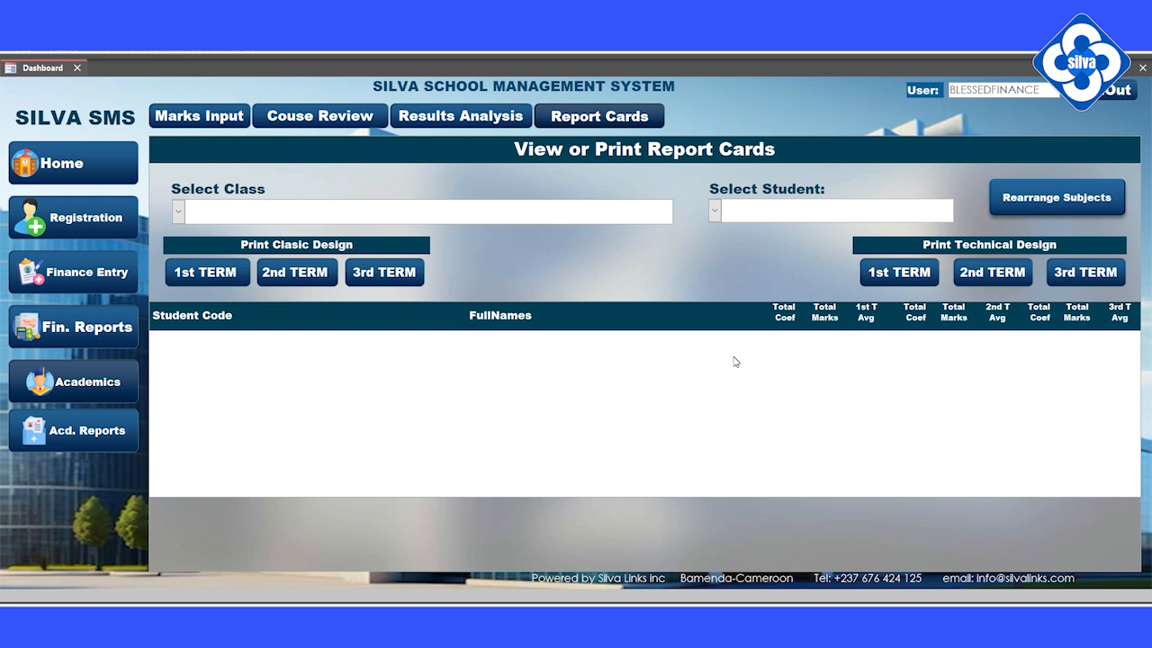
{"action": "left_click", "coordinate": [82, 221]}
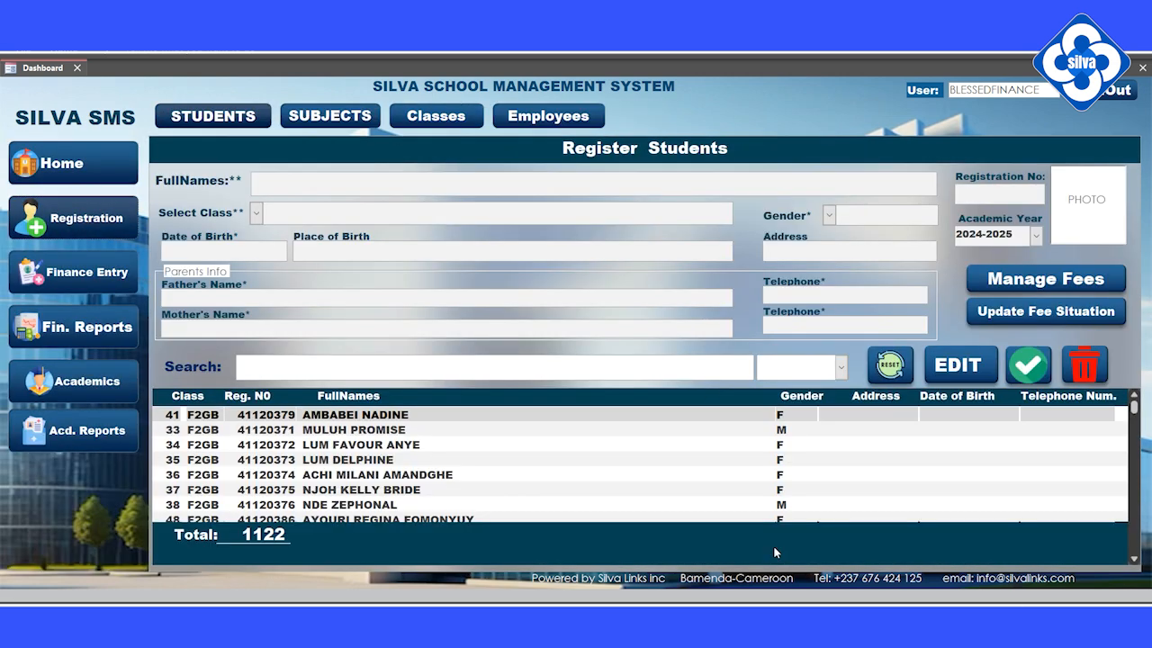